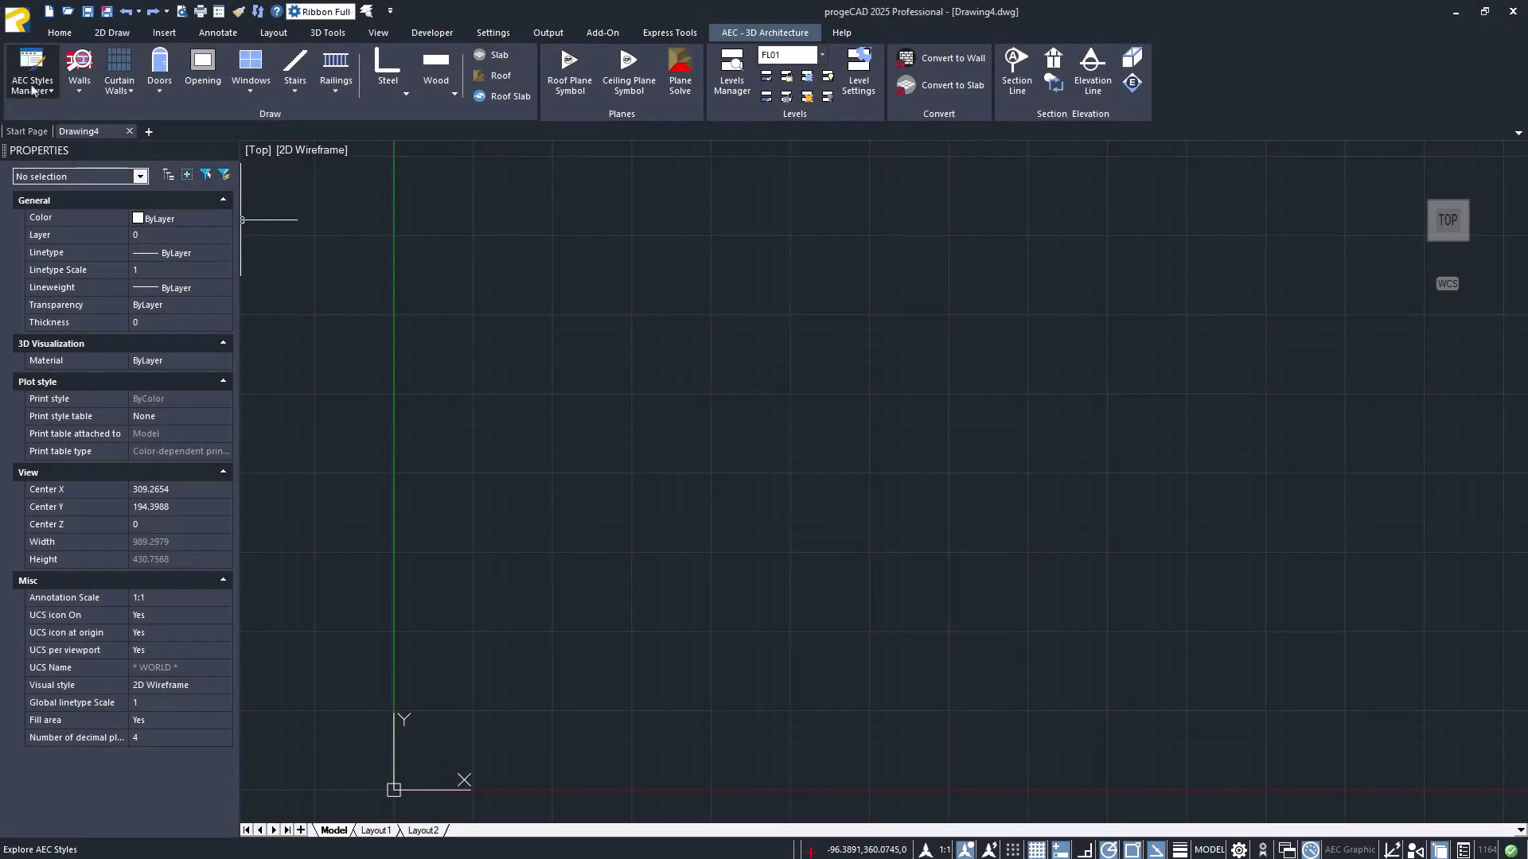
- Launch the AEC Styles Manager from the AEC - 3D Architecture ribbon tab
left_click(32, 70)
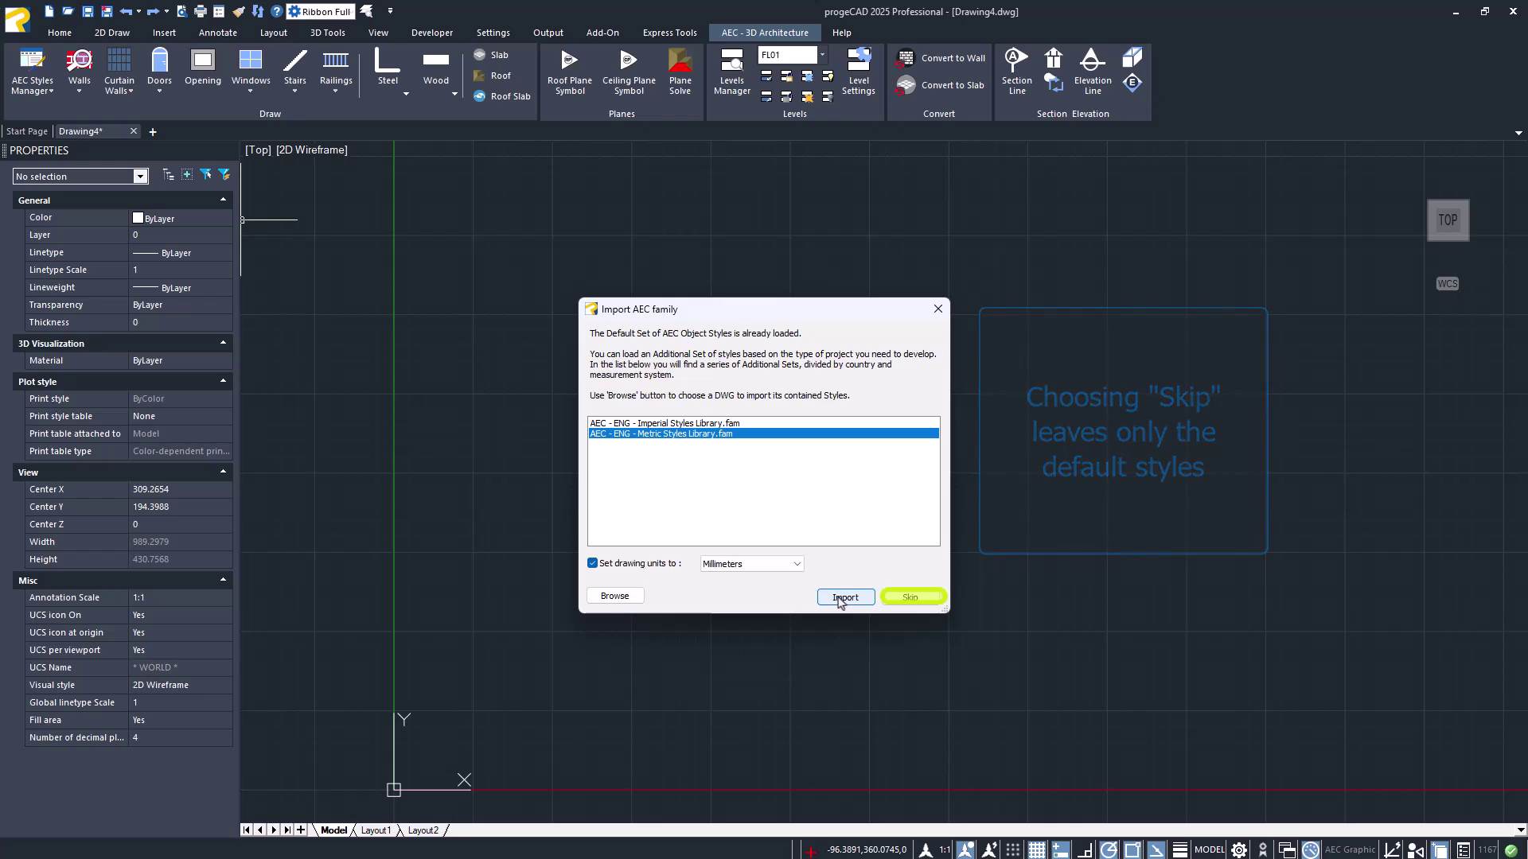
- Import the metric styles library and select the Stud-152 GWB-018 2 Layers Each Side wall style
left_click(844, 597)
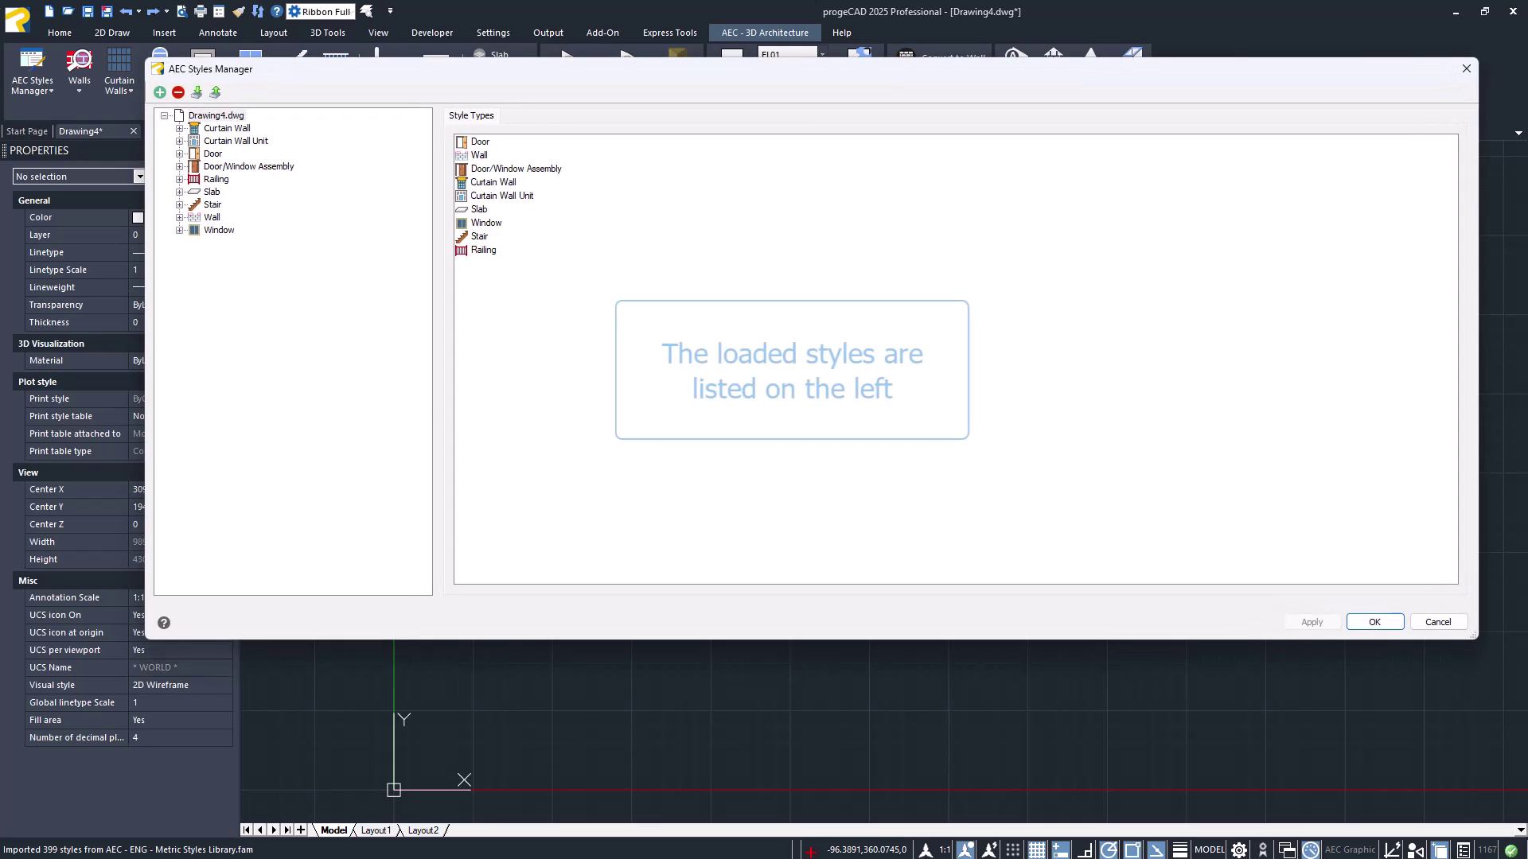
left_click(180, 217)
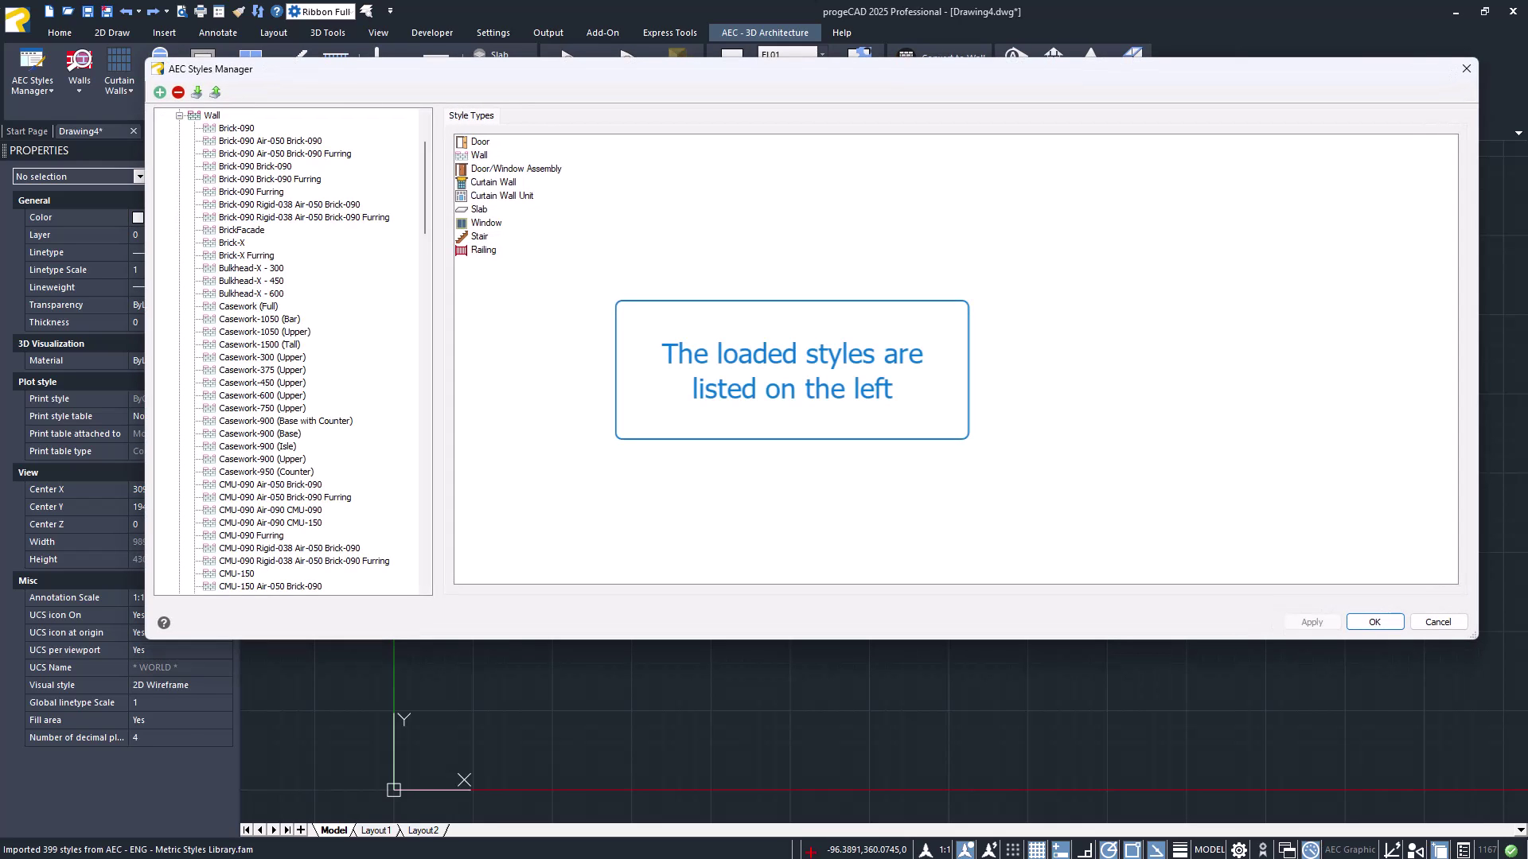
scroll(293, 350, "down", 20)
left_click(292, 421)
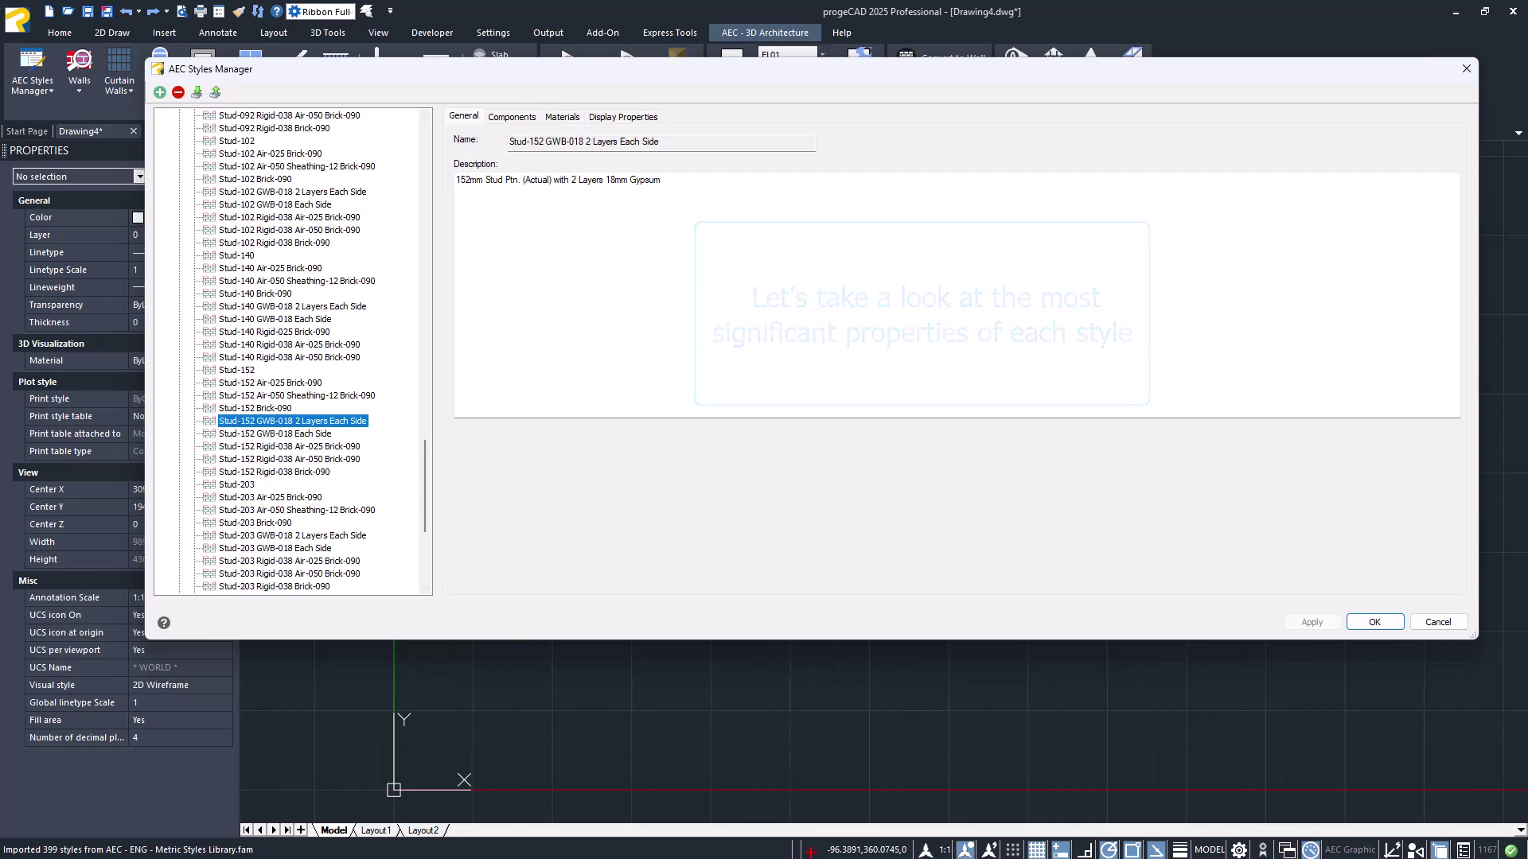
- Review the wall style's components and open the width definition of GWB layer 101
left_click(511, 117)
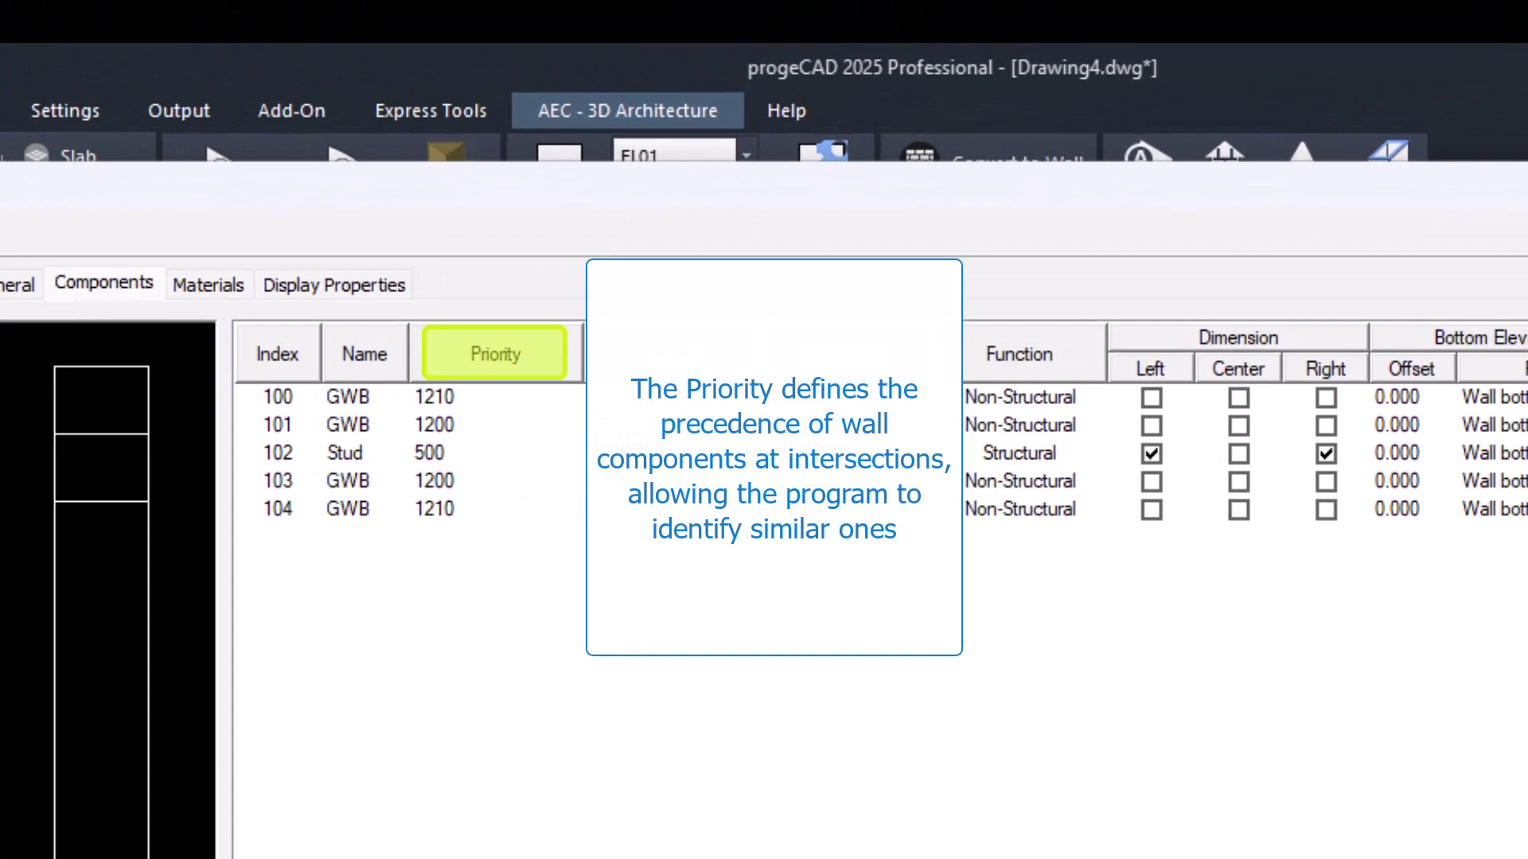
left_click(348, 425)
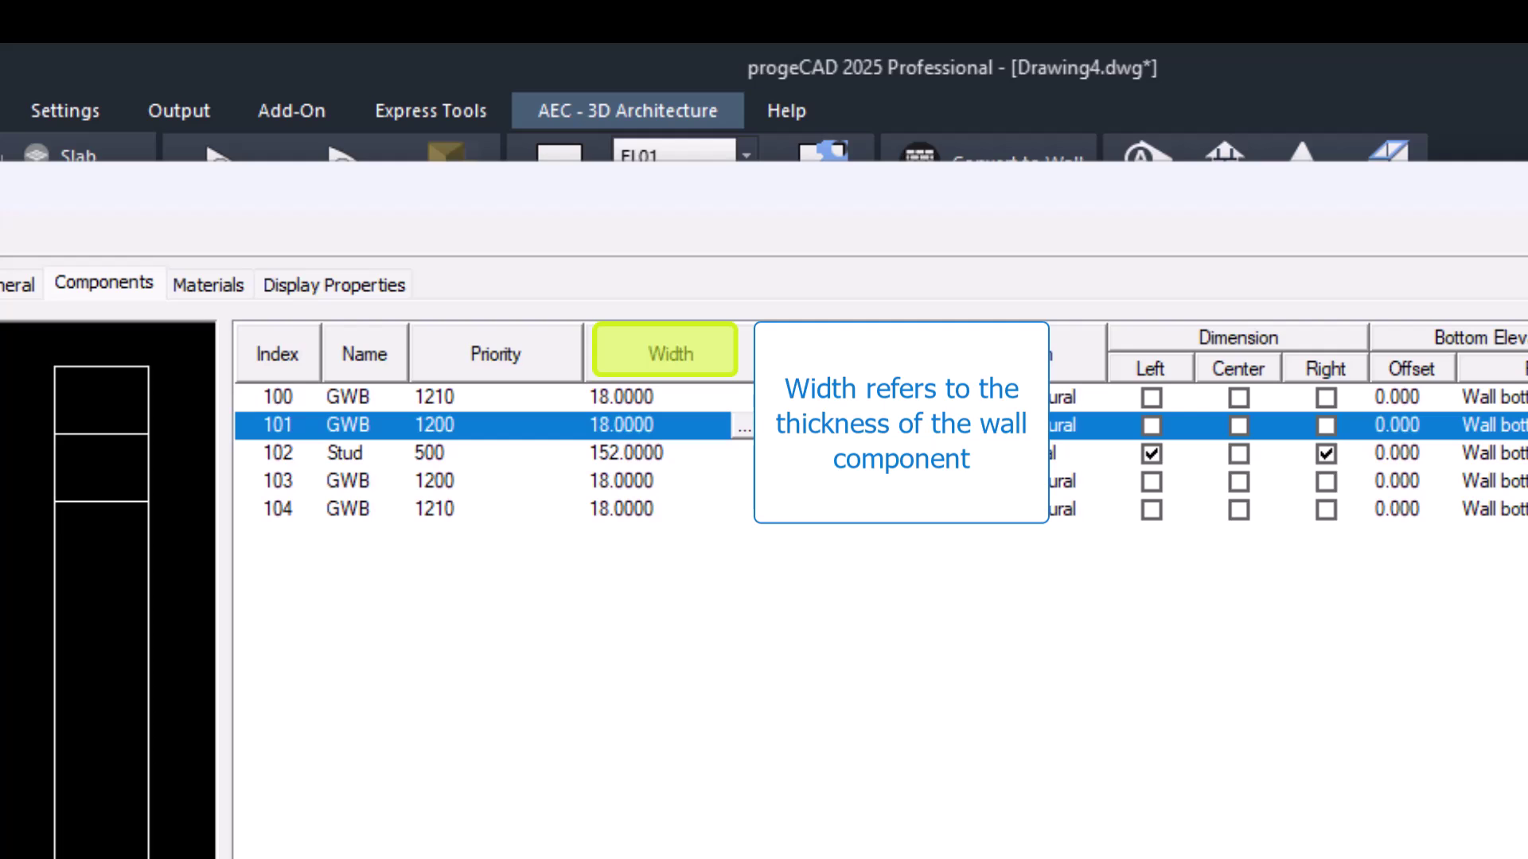
left_click(744, 428)
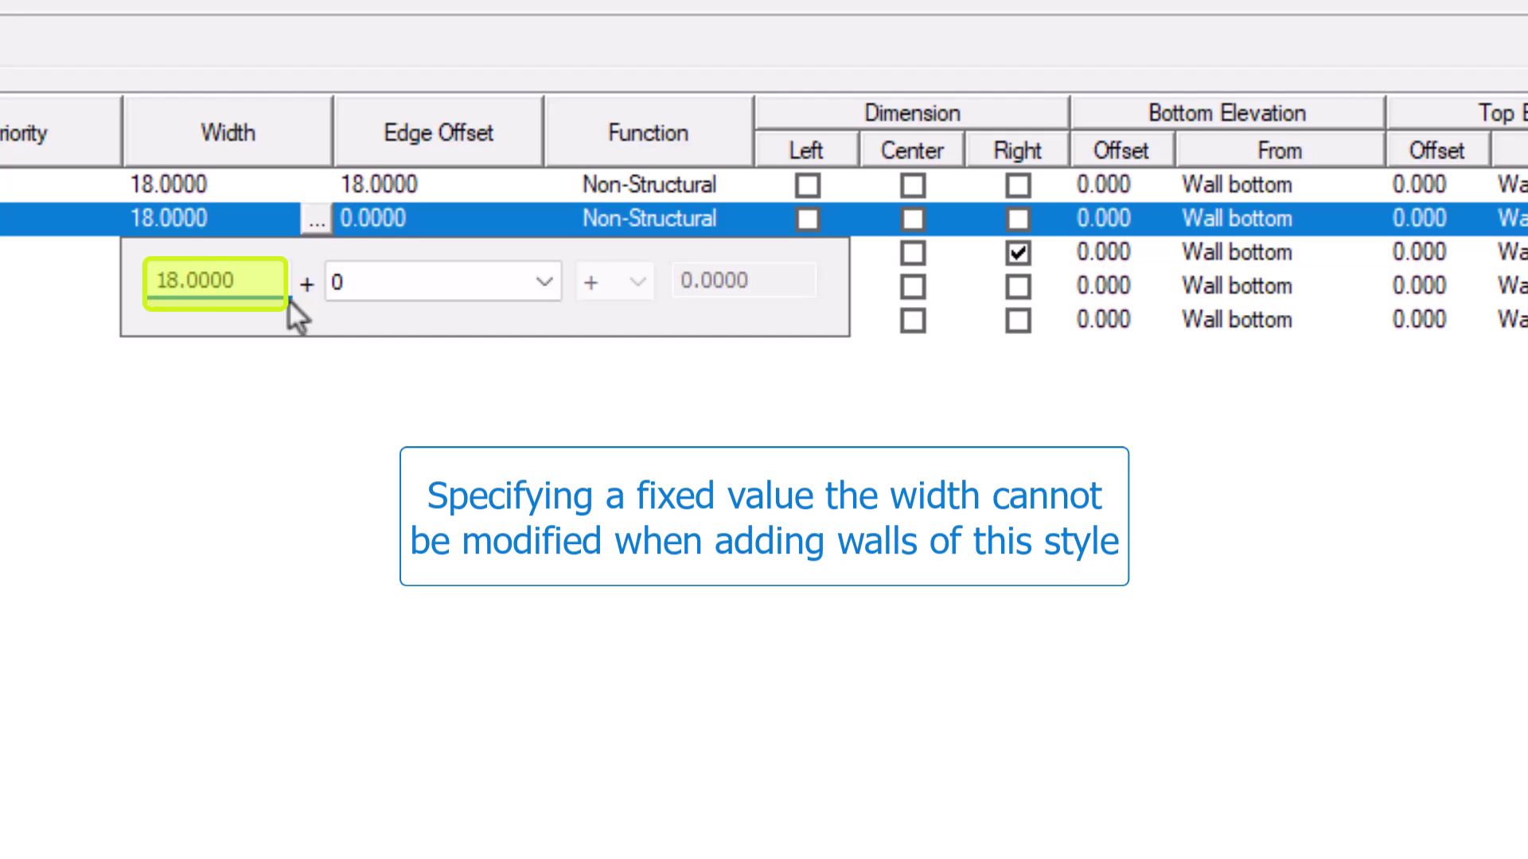
- Check the width additions for layer 101 and close it, keeping the fixed 18.0000 width
left_click(545, 283)
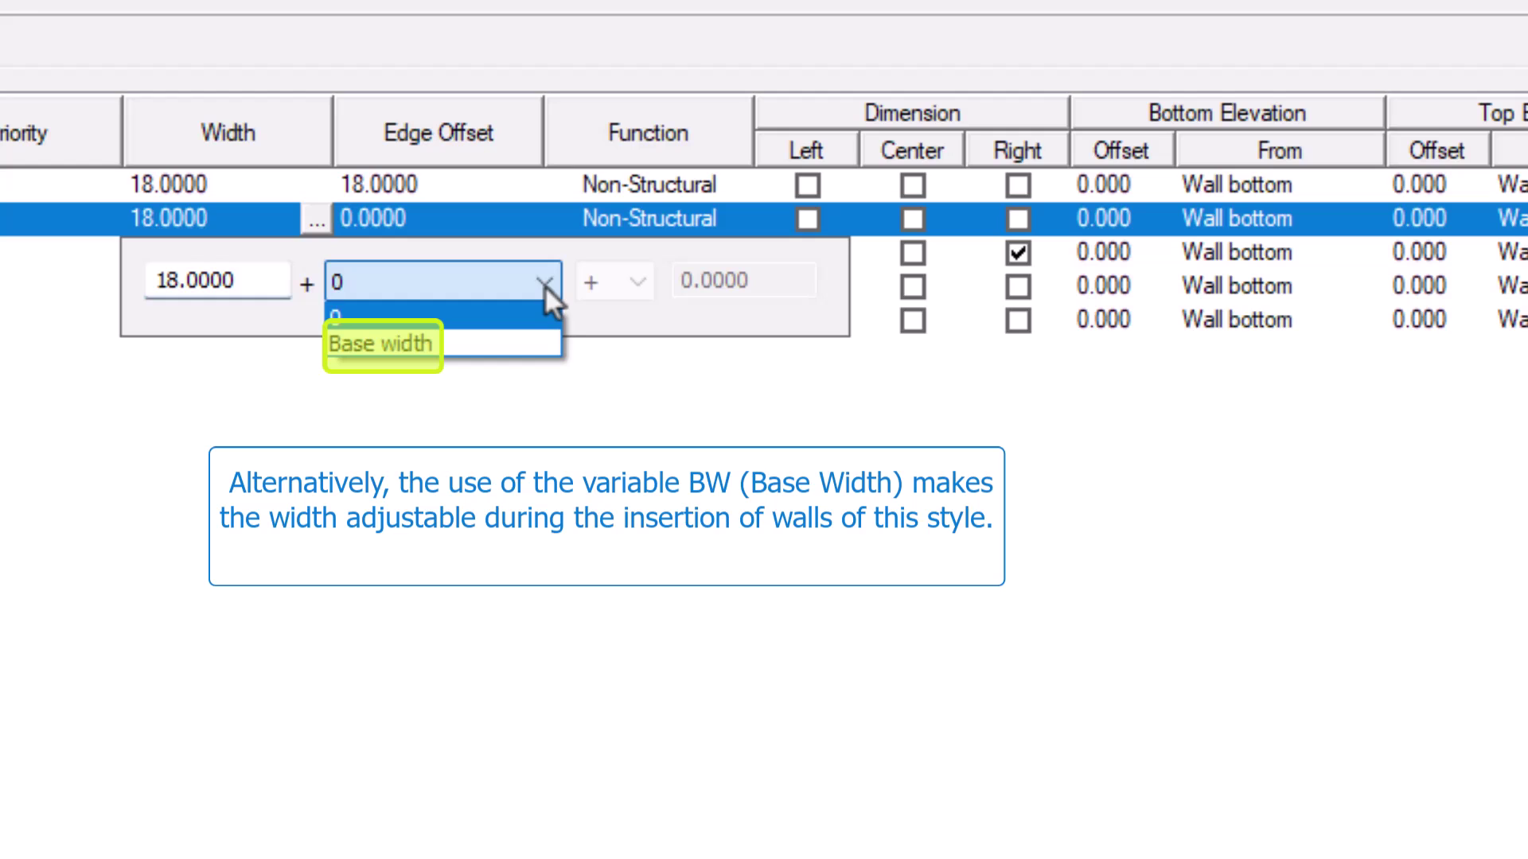
key("Escape")
key("Escape")
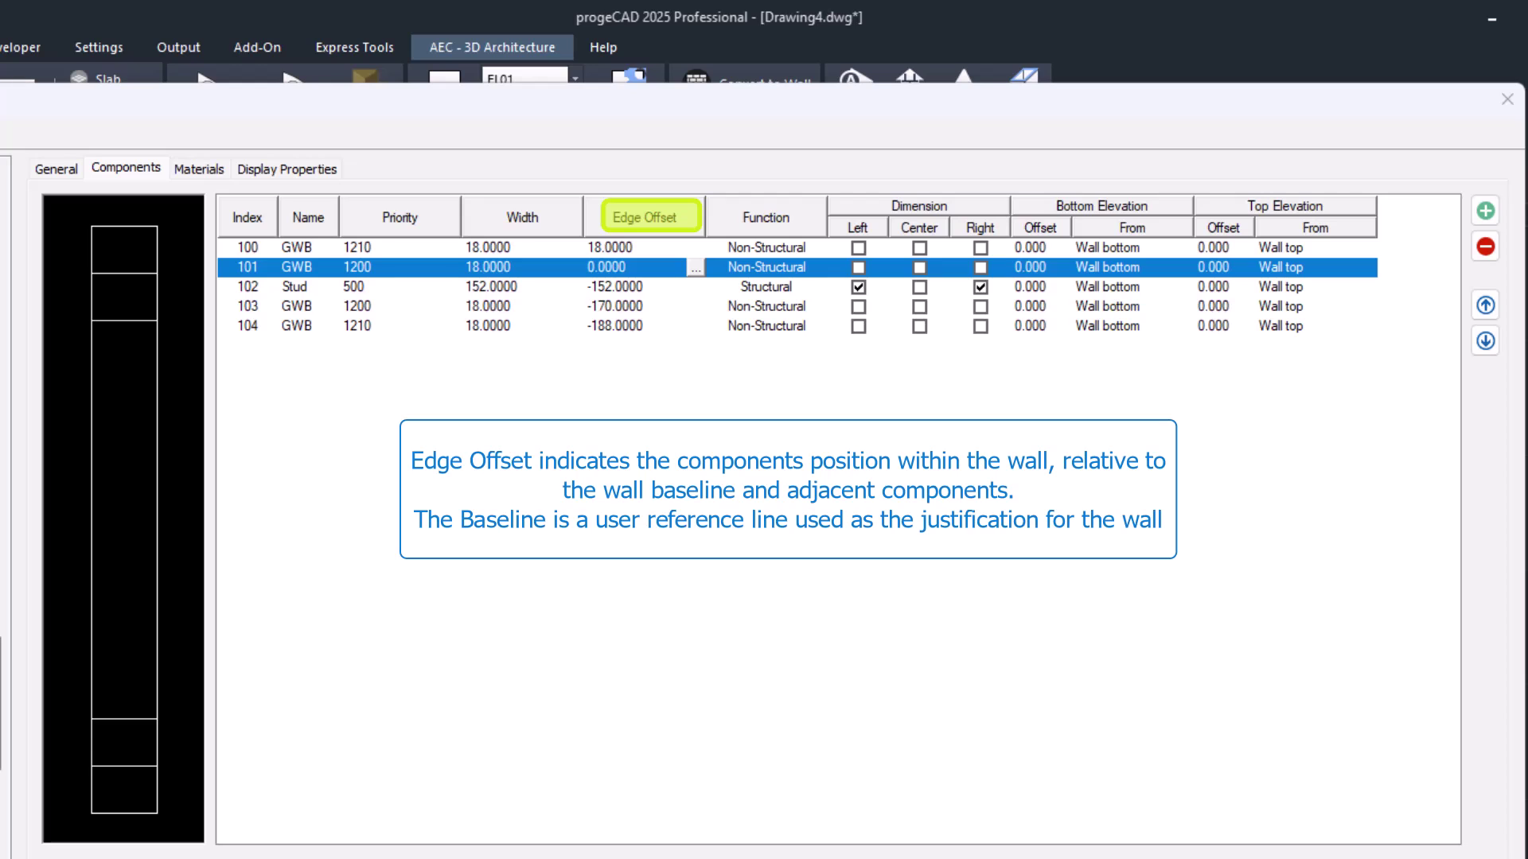
left_click(696, 269)
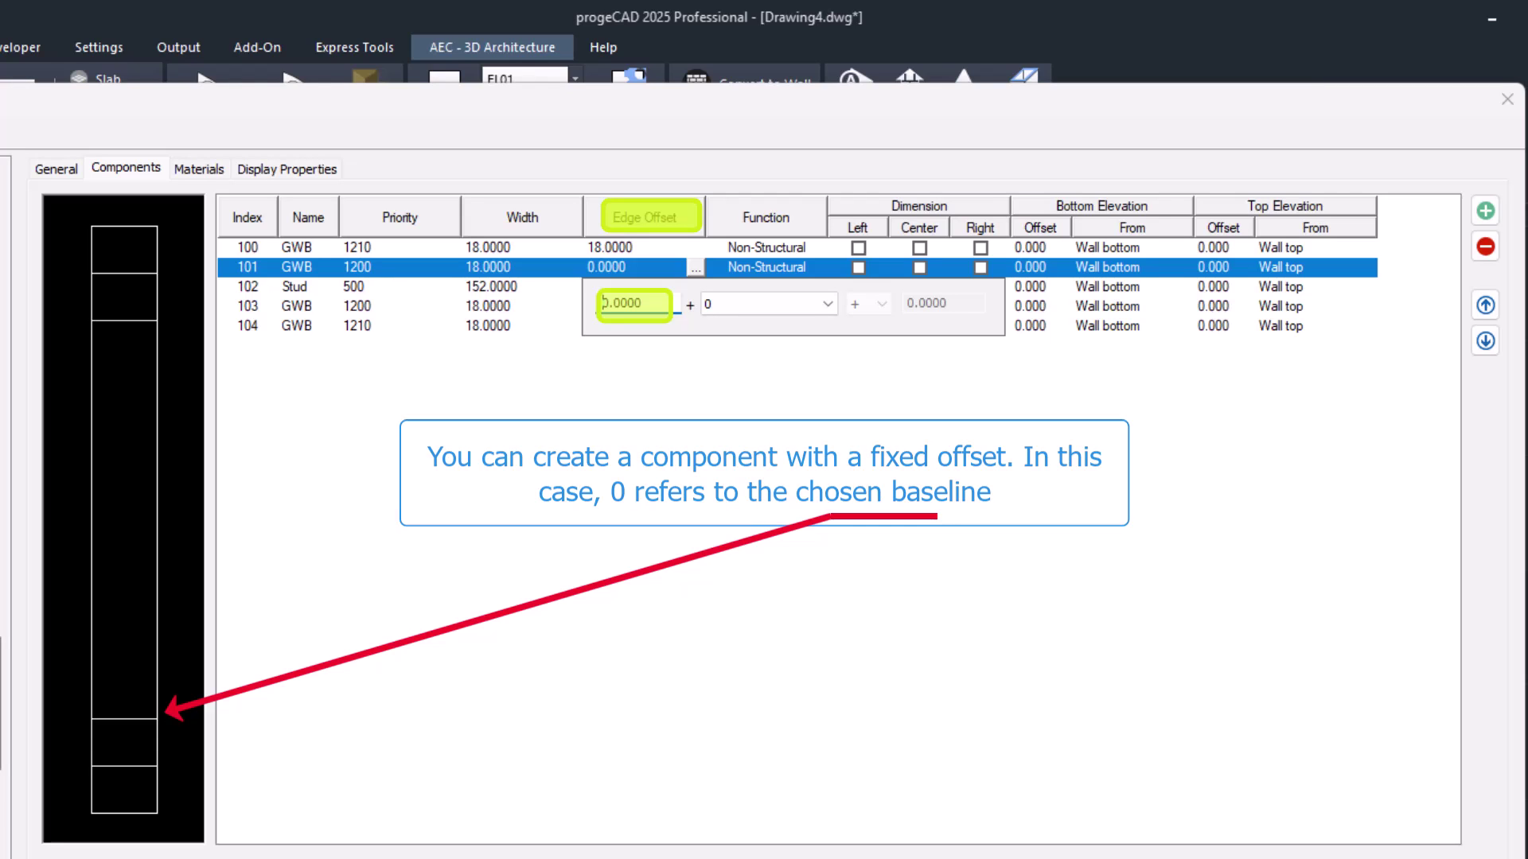
left_click(828, 304)
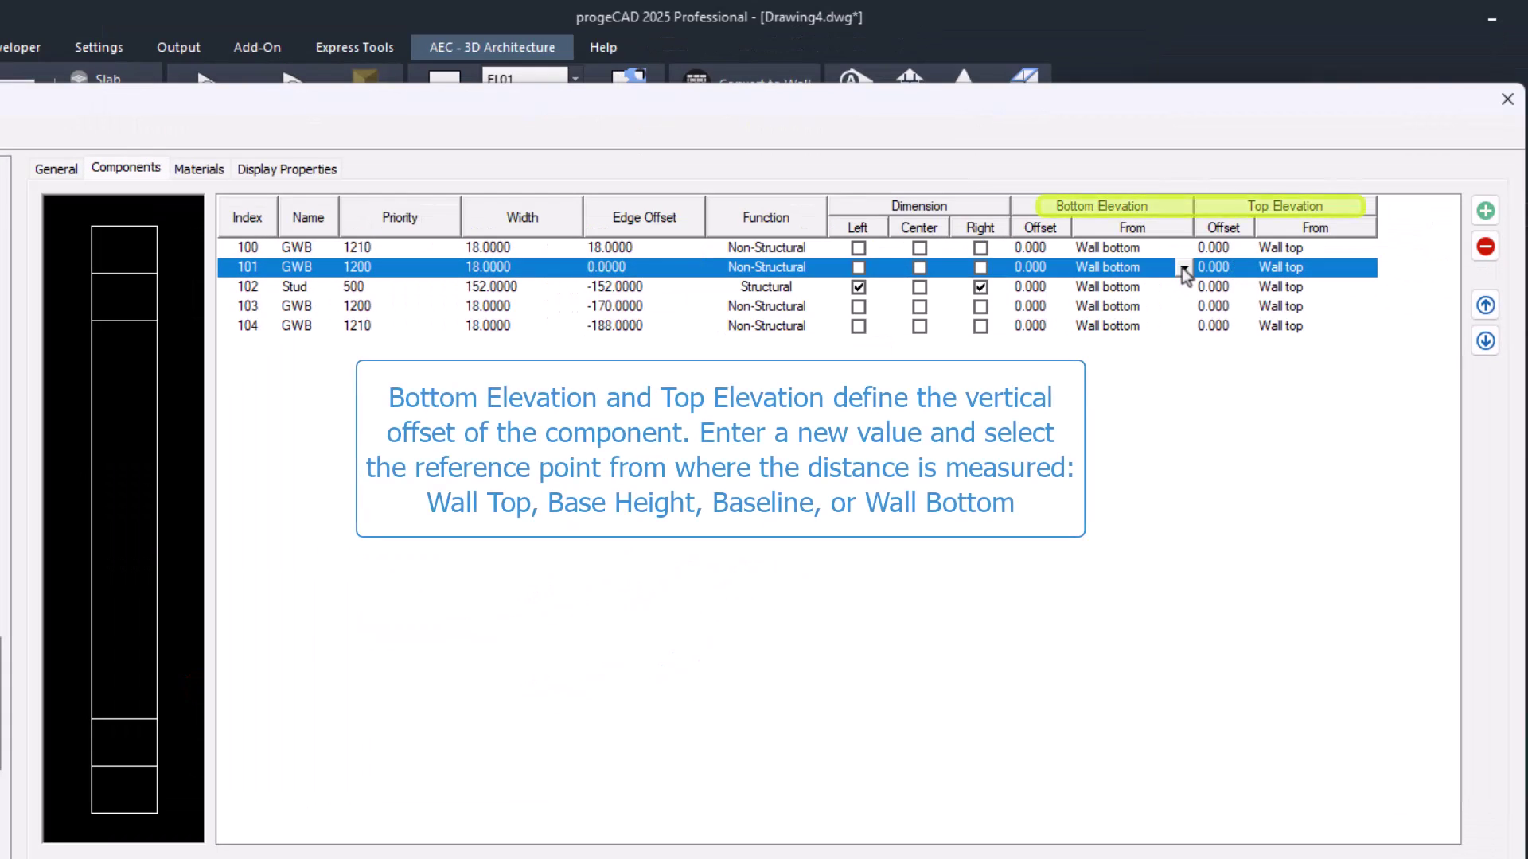
left_click(1183, 270)
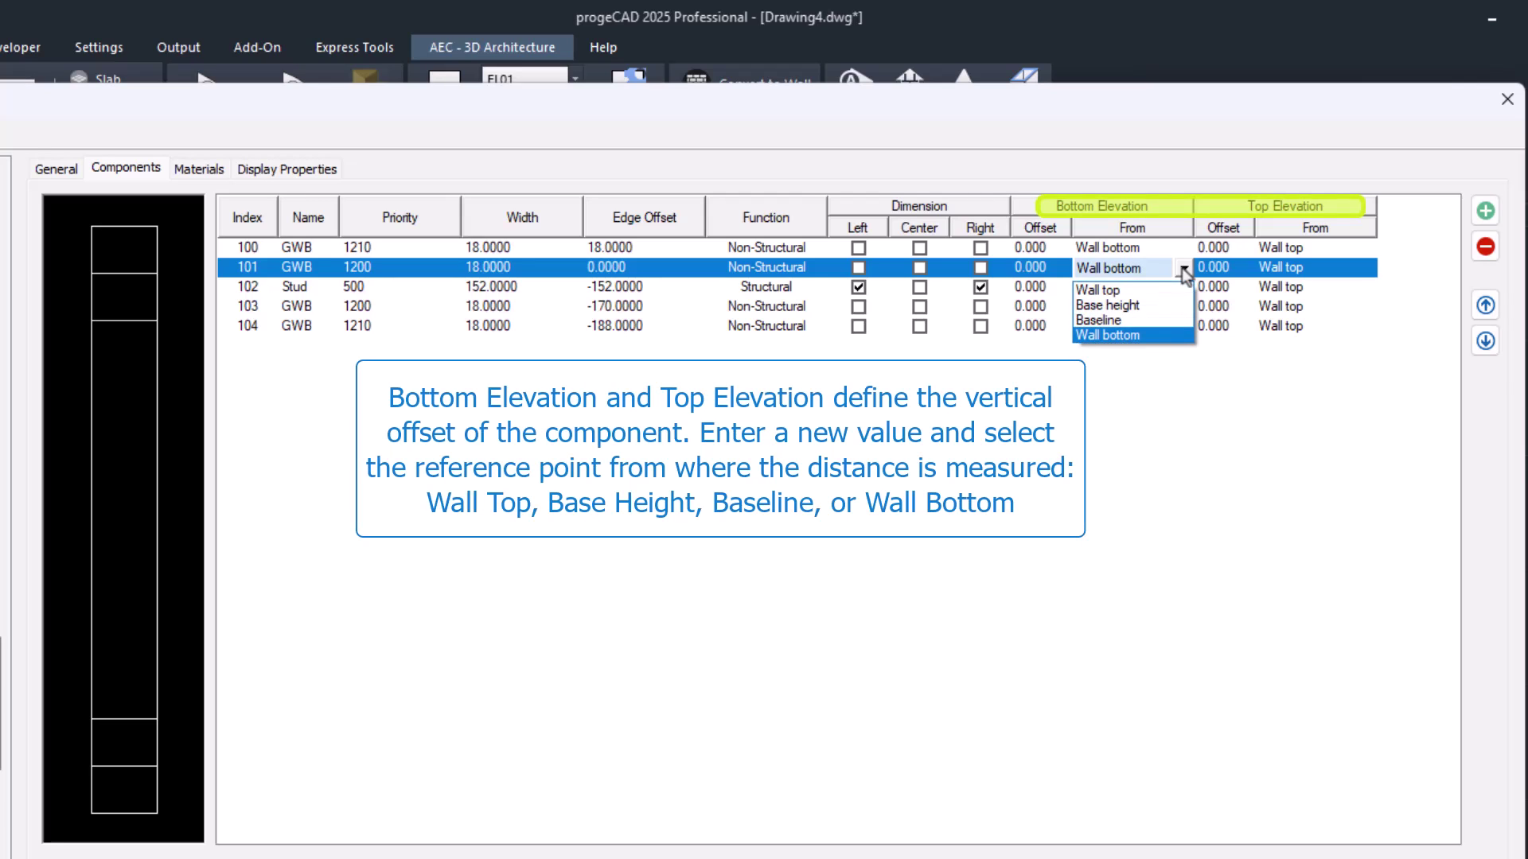
left_click(1162, 336)
left_click(1367, 266)
left_click(1367, 266)
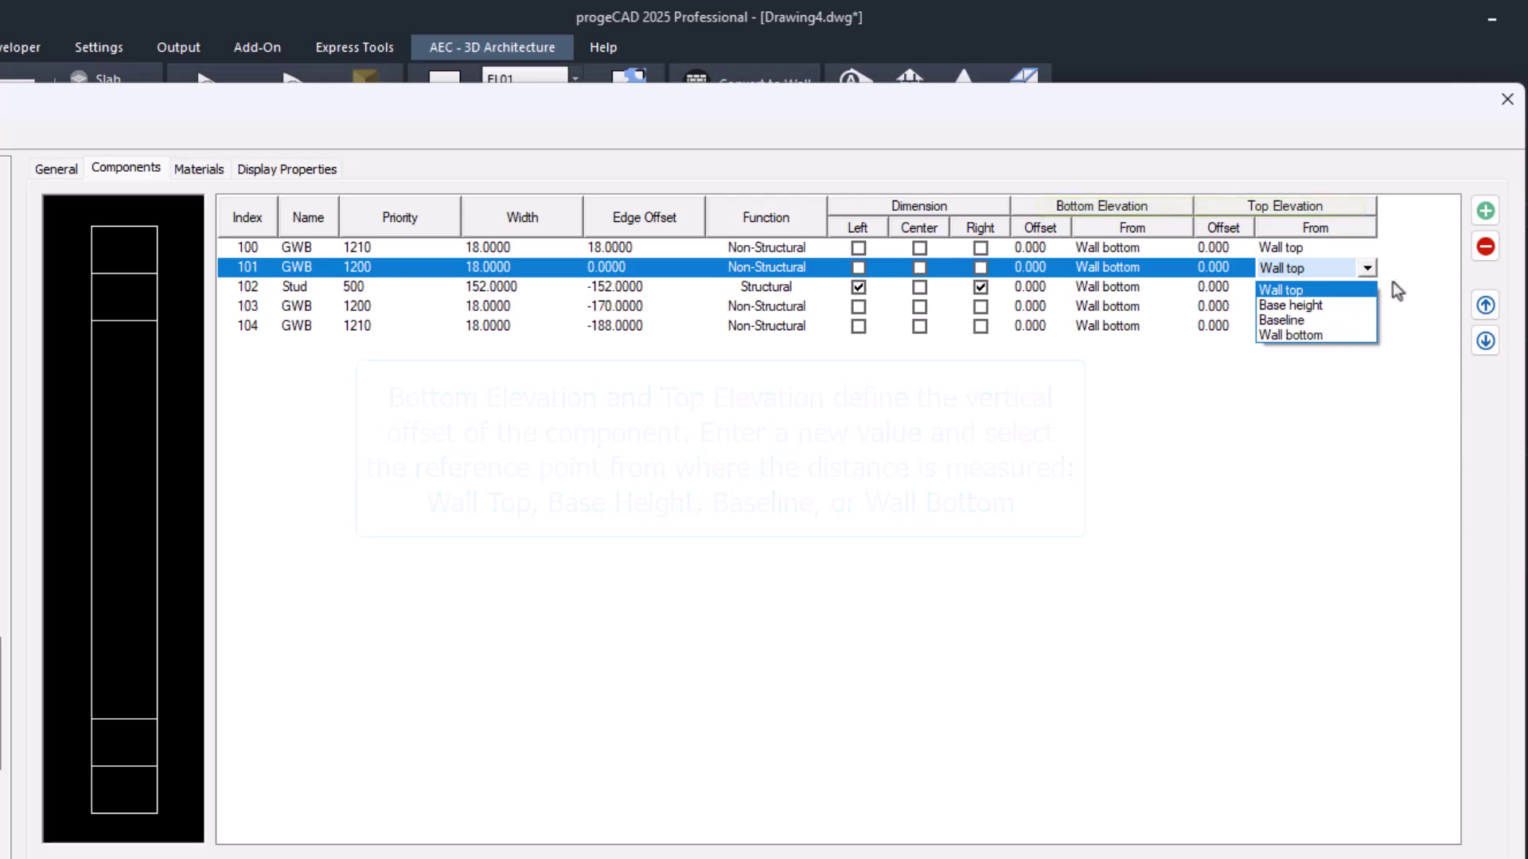
left_click(1289, 290)
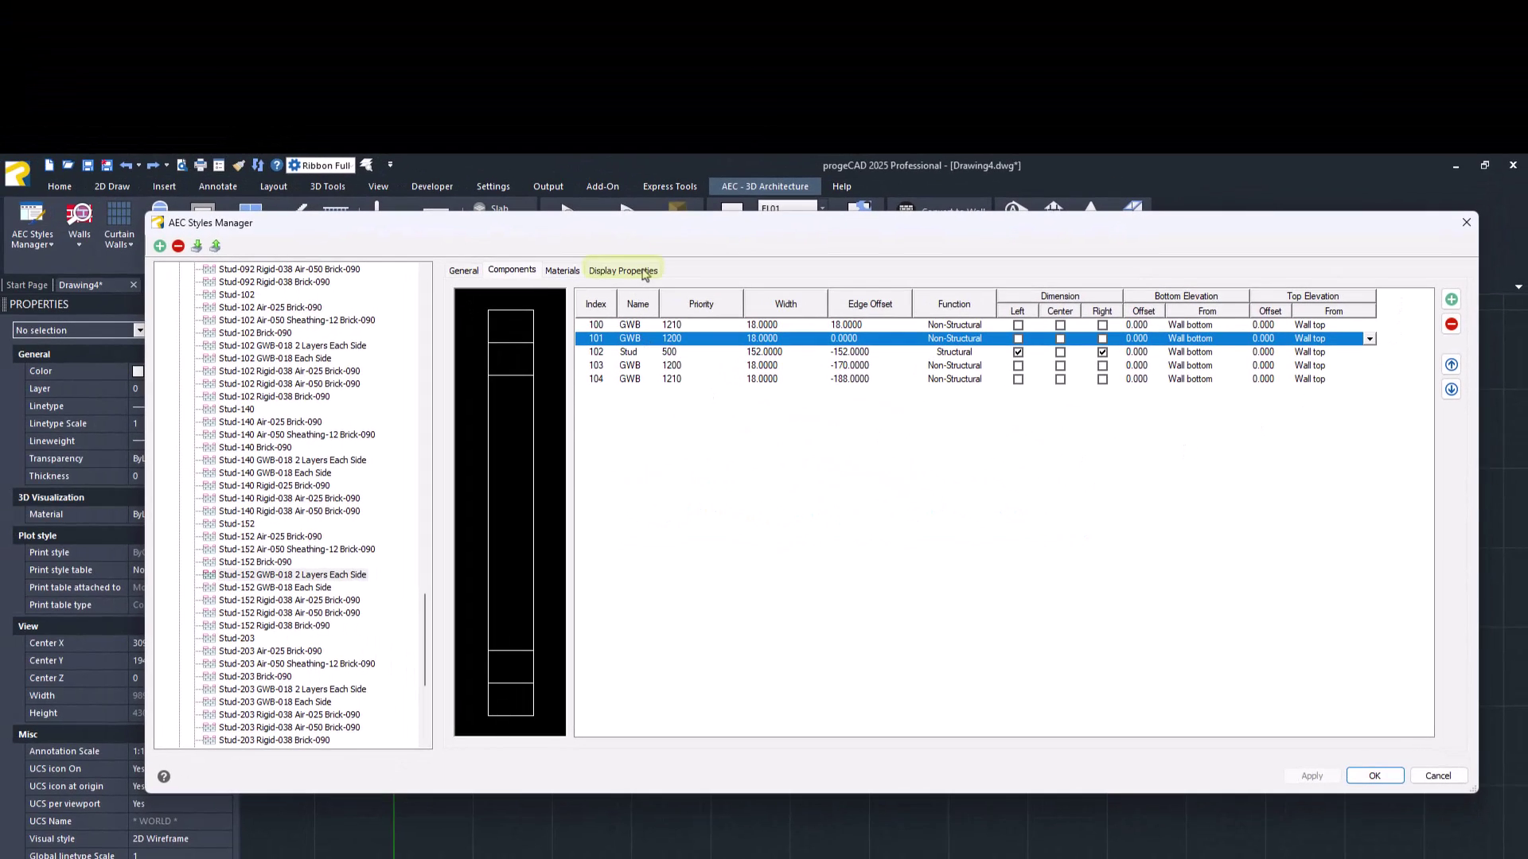
- Edit the display properties of the wall style's Model representation
left_click(624, 272)
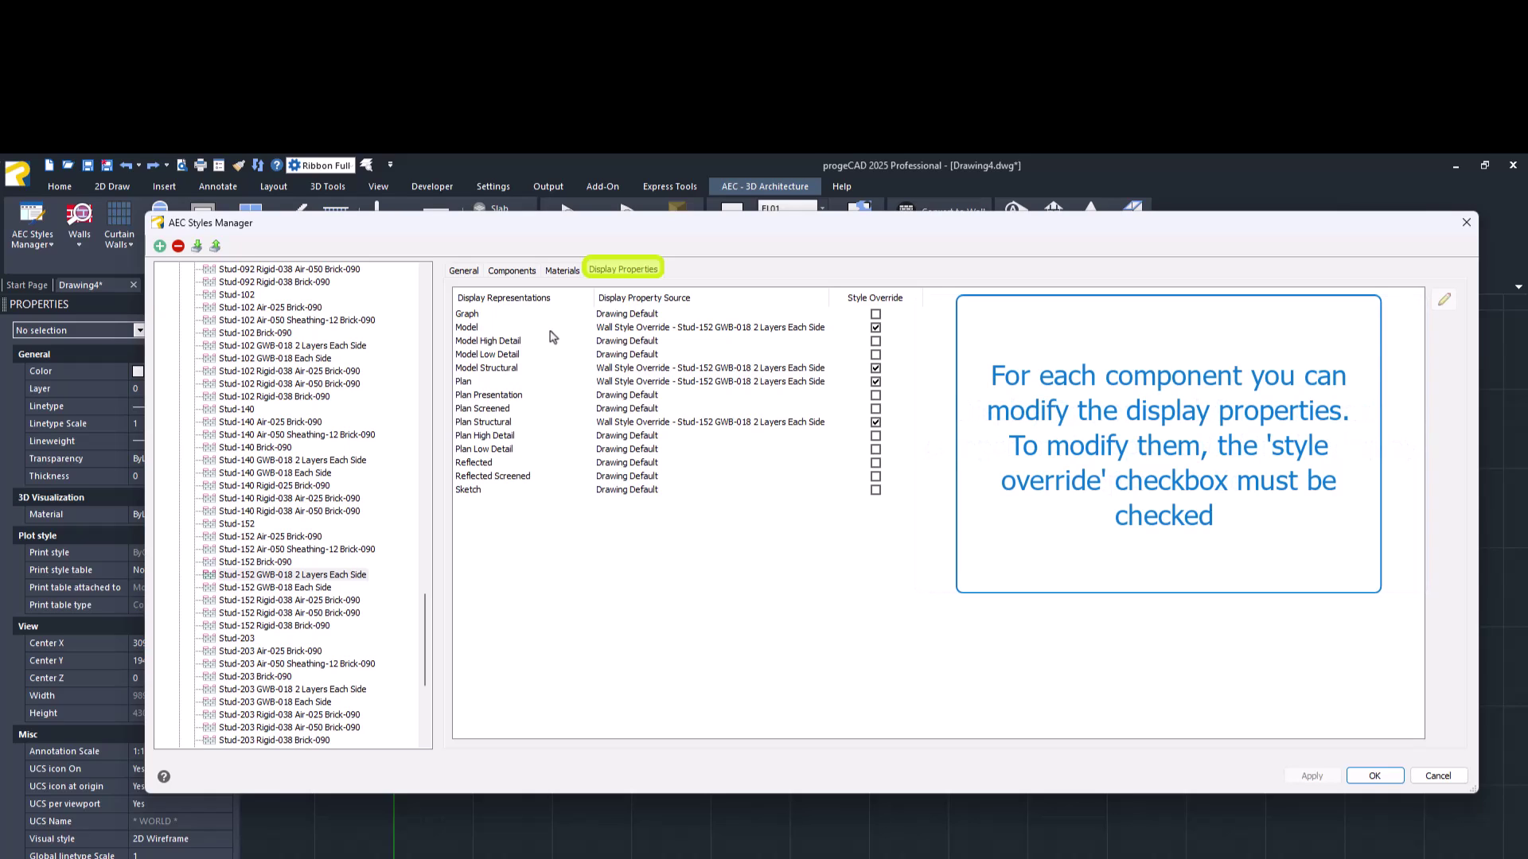
left_click(550, 331)
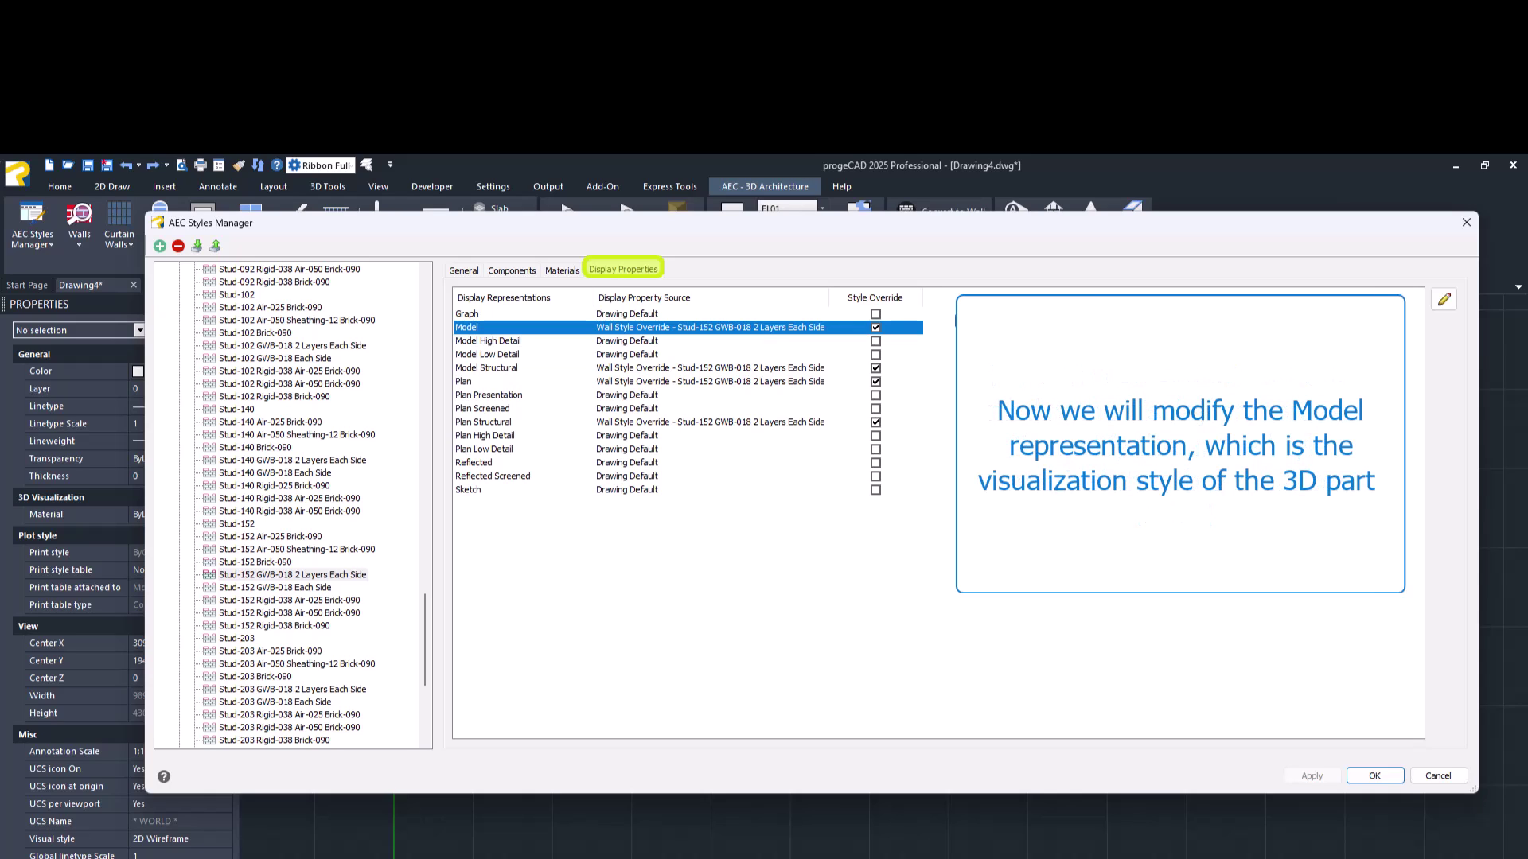
left_click(1447, 300)
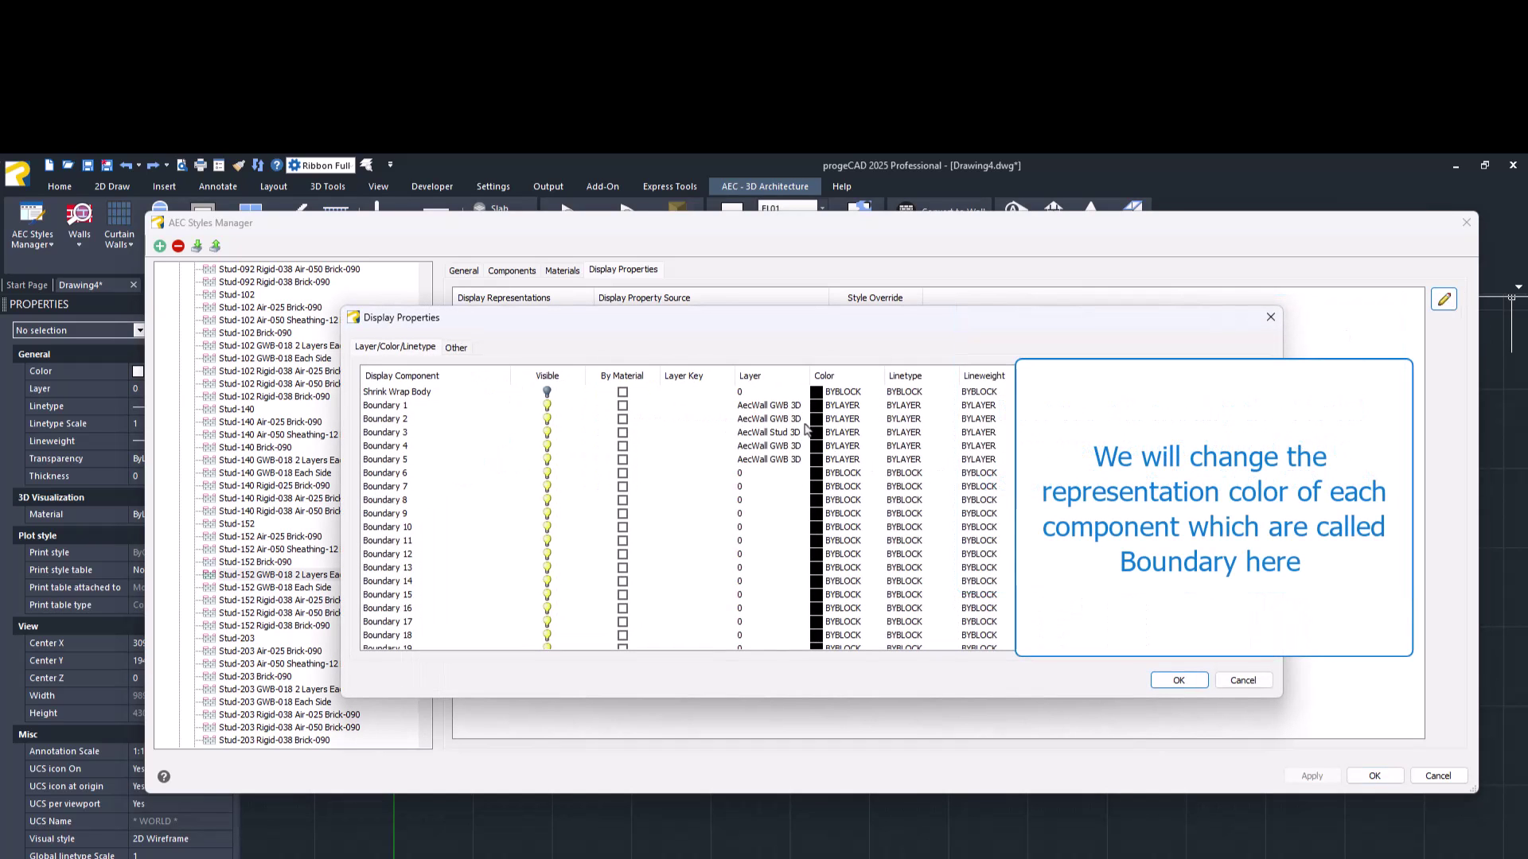
- Colour Boundary 1 yellow, Boundary 2 green and Boundary 3 cyan
left_click(844, 406)
left_click(877, 406)
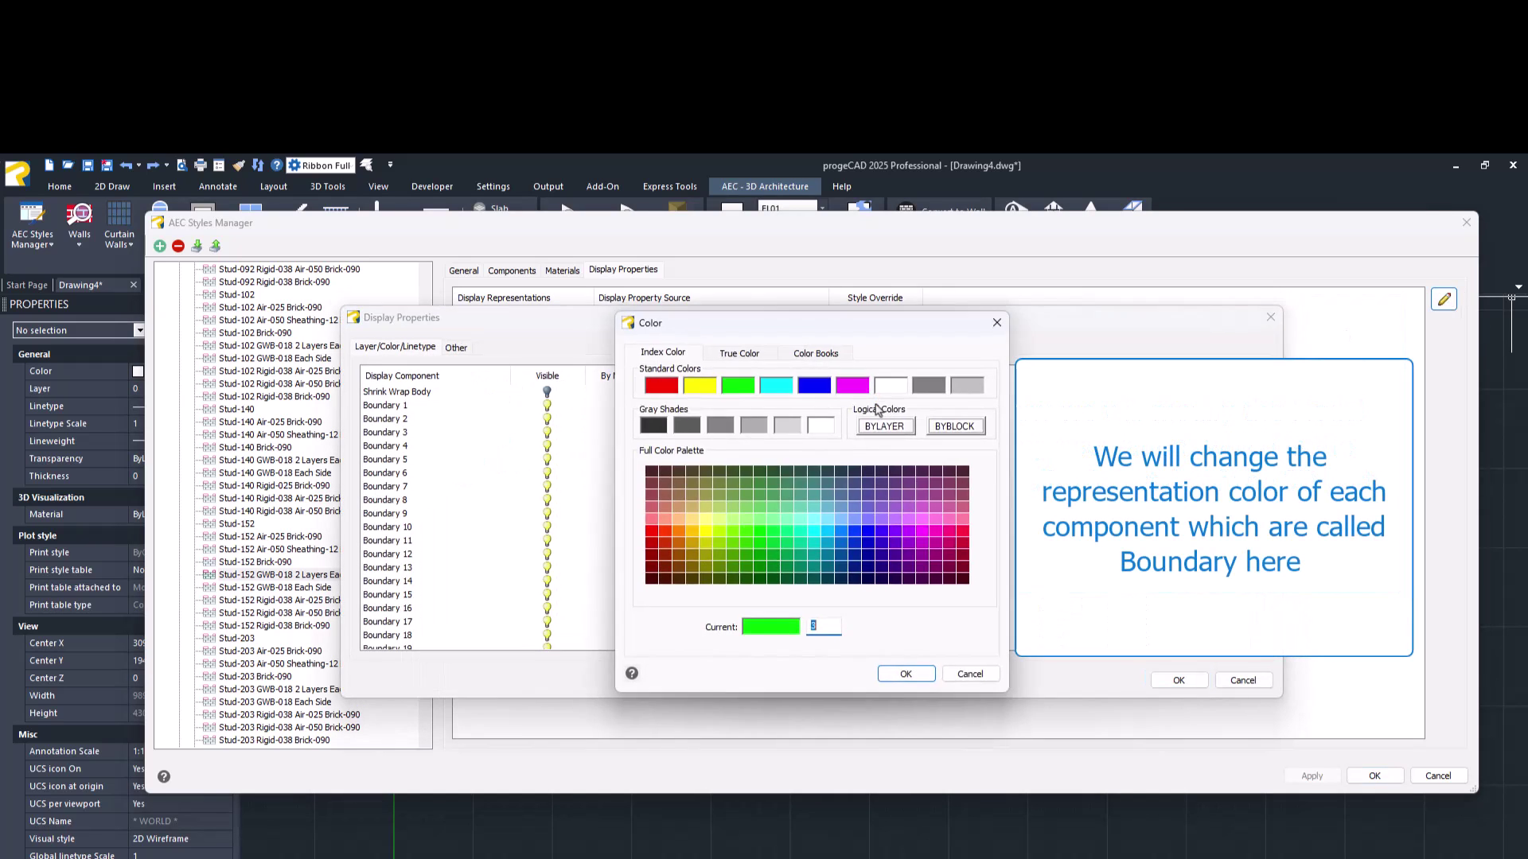
double_click(702, 390)
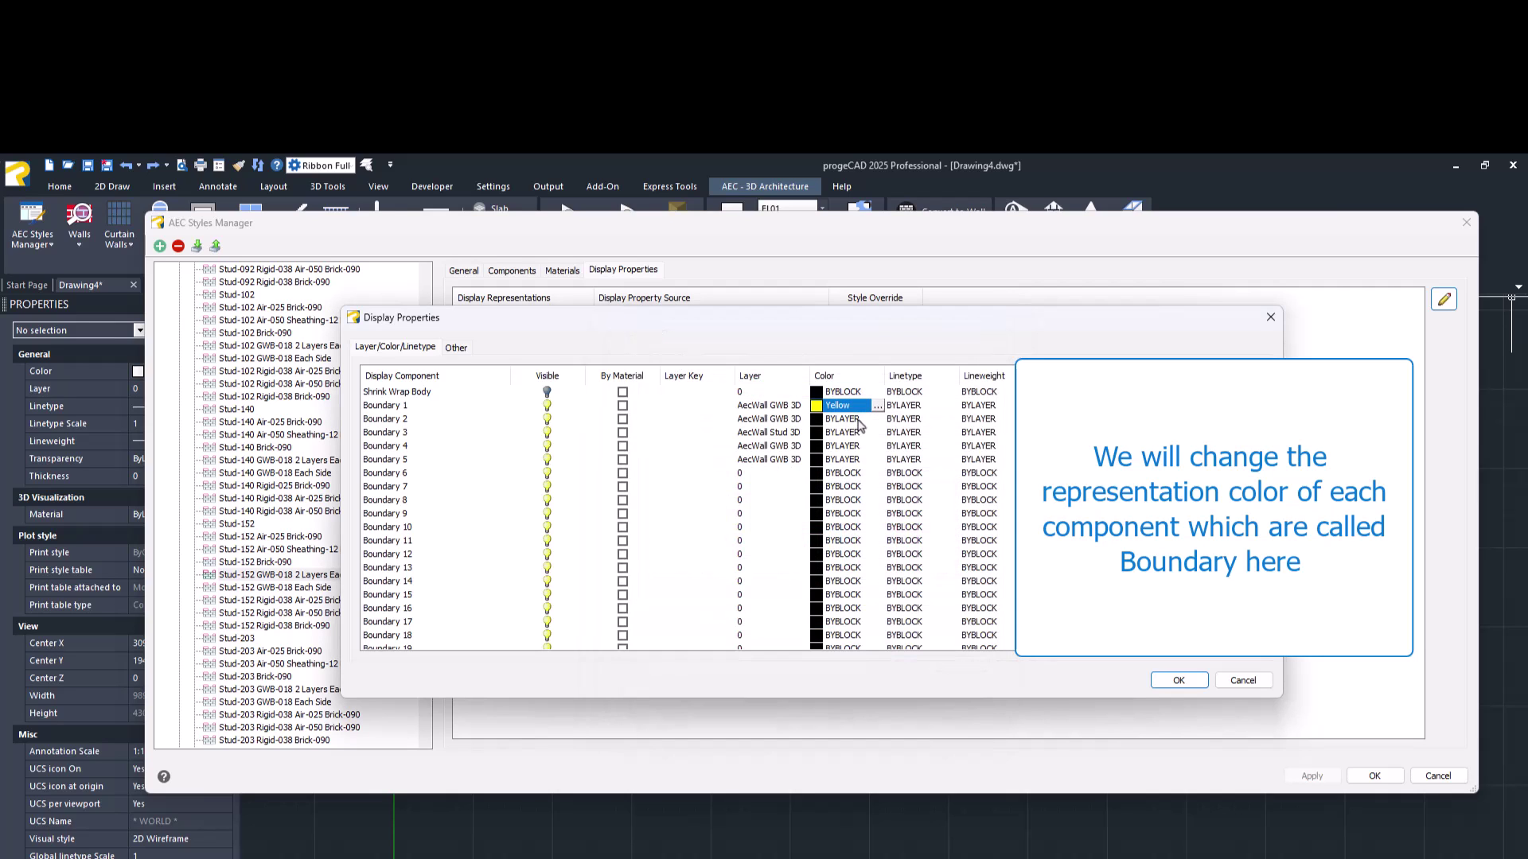
left_click(844, 419)
left_click(877, 420)
left_click(748, 391)
double_click(748, 391)
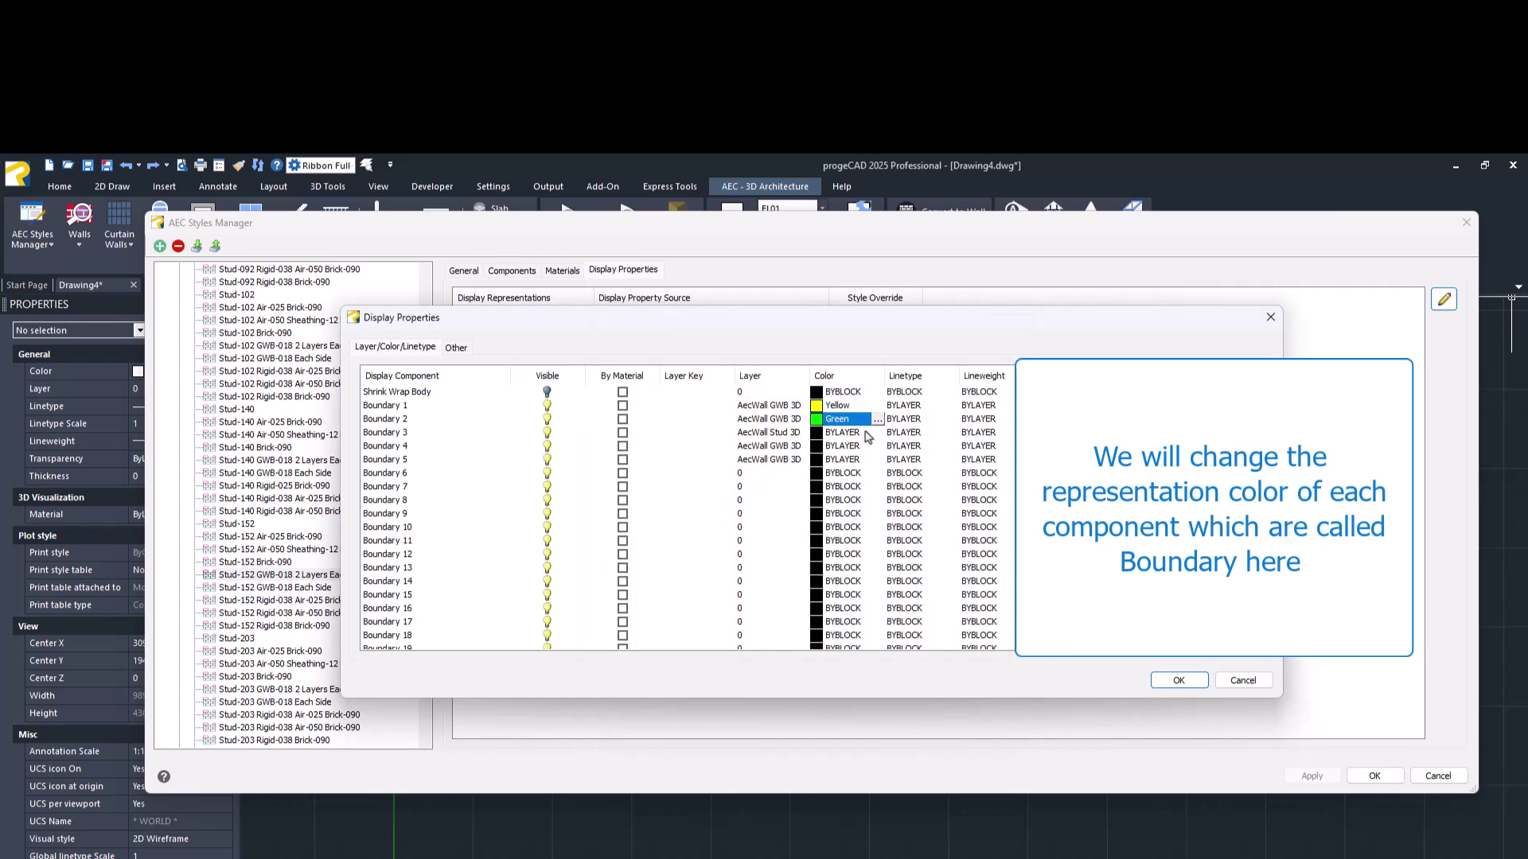
left_click(868, 432)
left_click(876, 432)
left_click(778, 388)
key("Return")
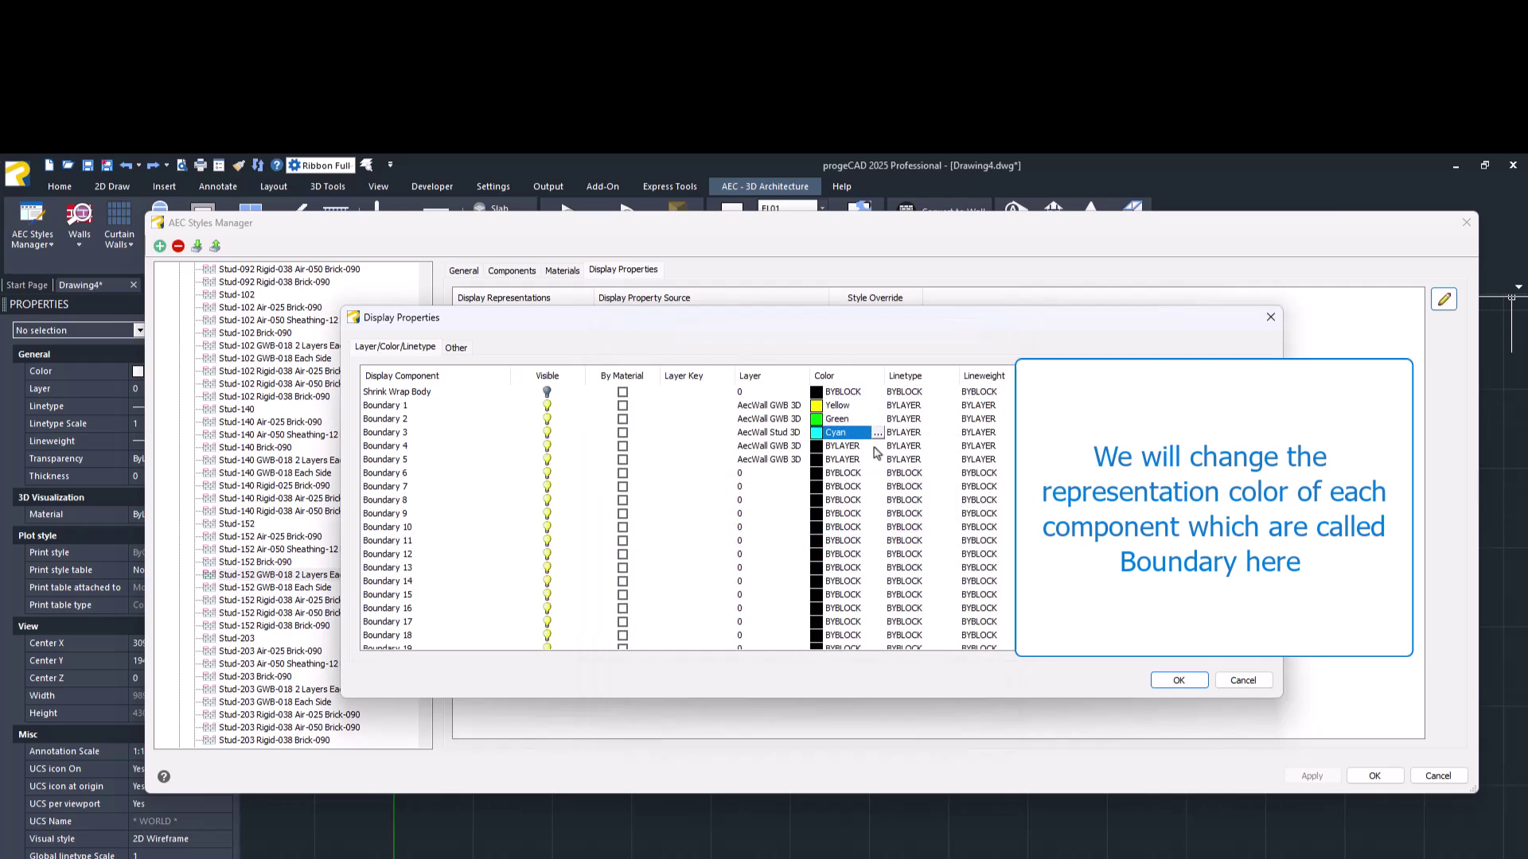
- Colour Boundary 4 blue and Boundary 5 magenta, and confirm the Model boundary colours
left_click(867, 446)
left_click(877, 446)
left_click(814, 385)
key("Return")
left_click(843, 459)
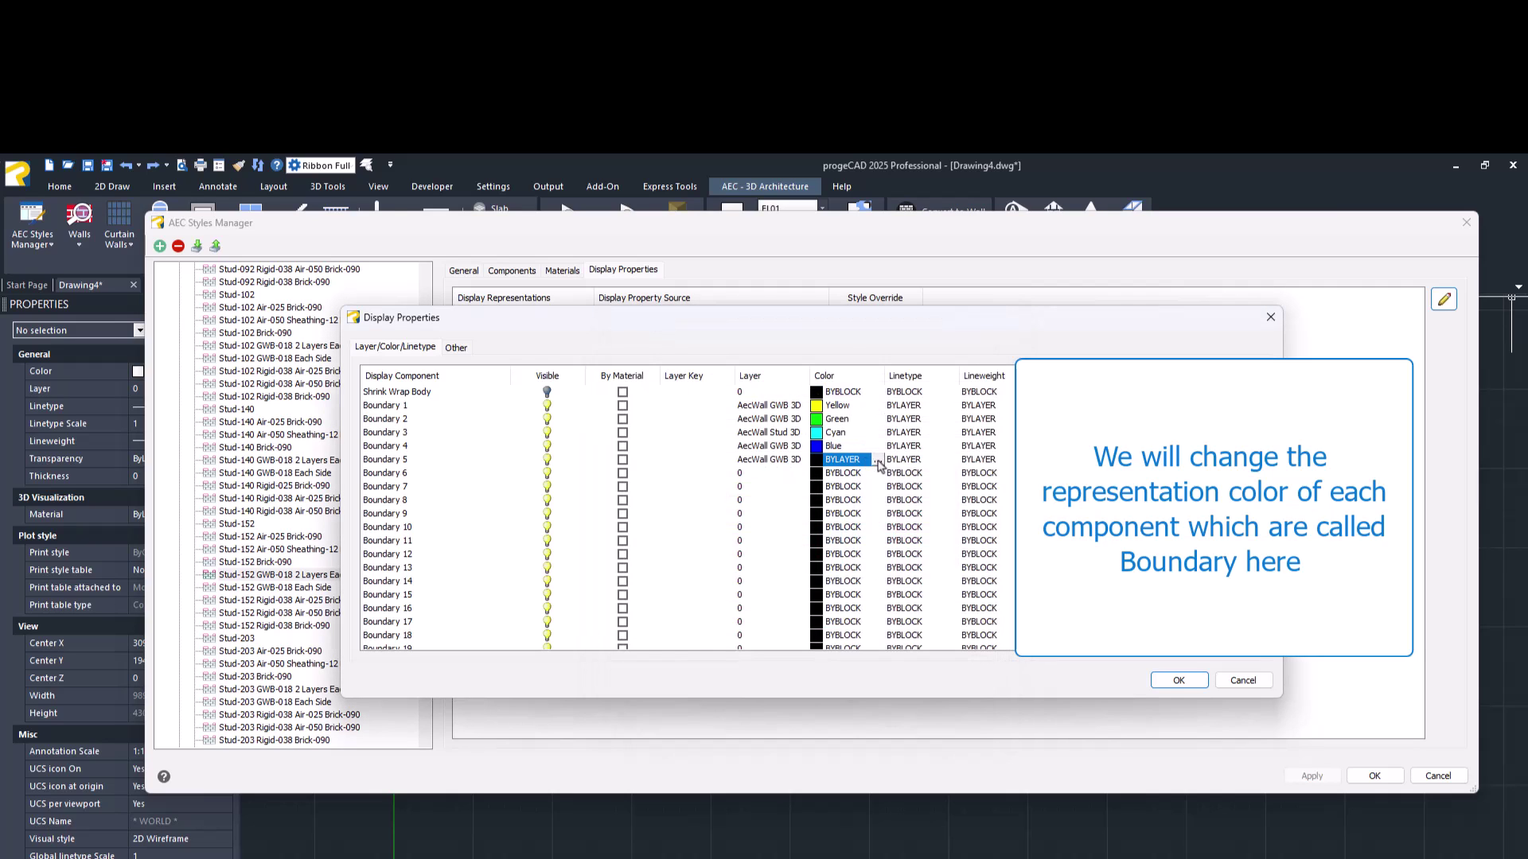
left_click(877, 459)
left_click(858, 392)
key("Return")
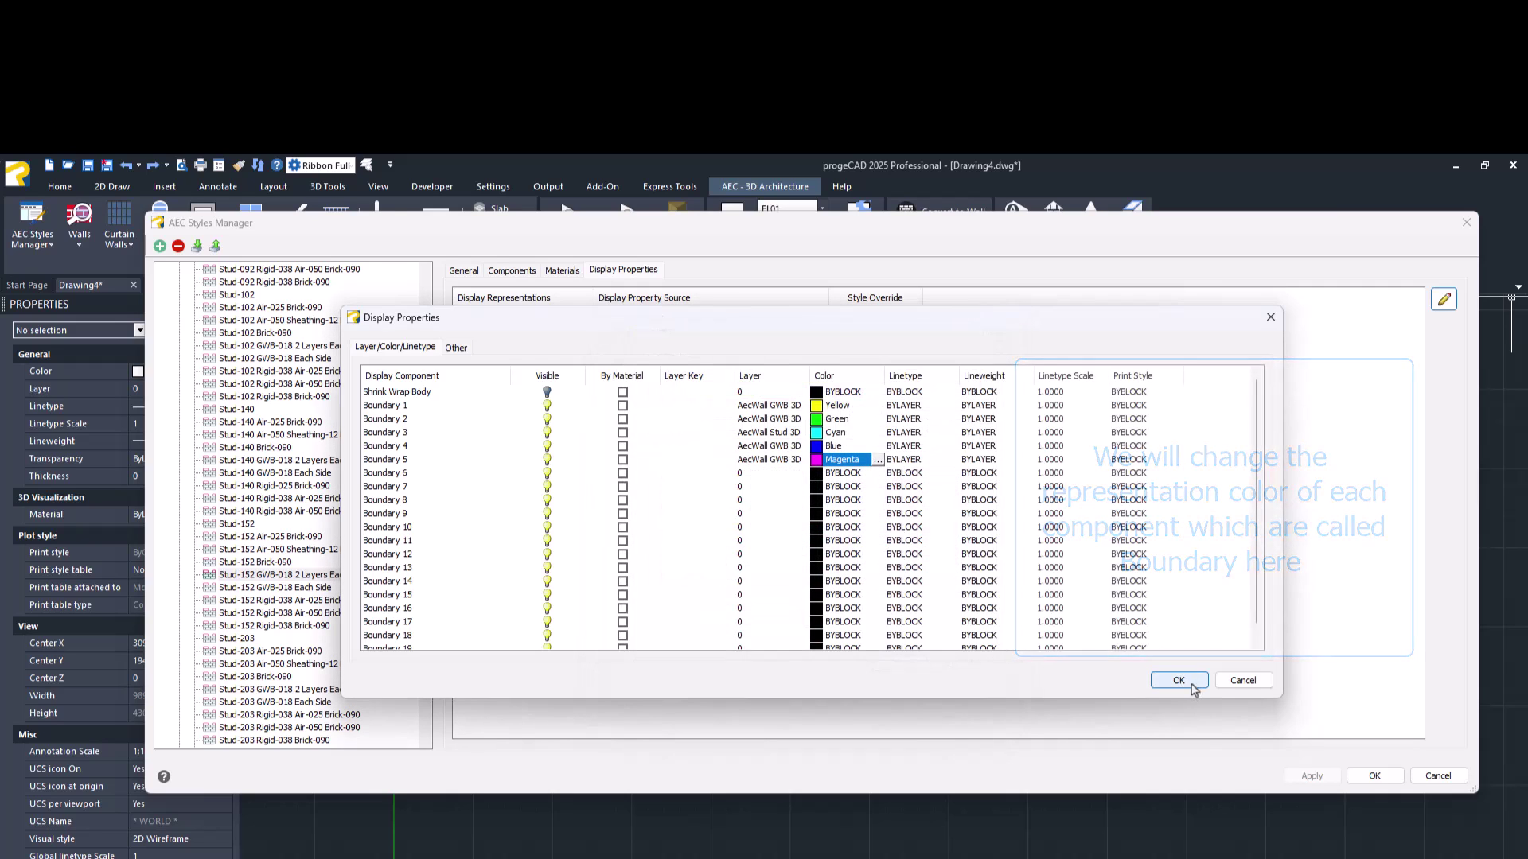
left_click(1179, 681)
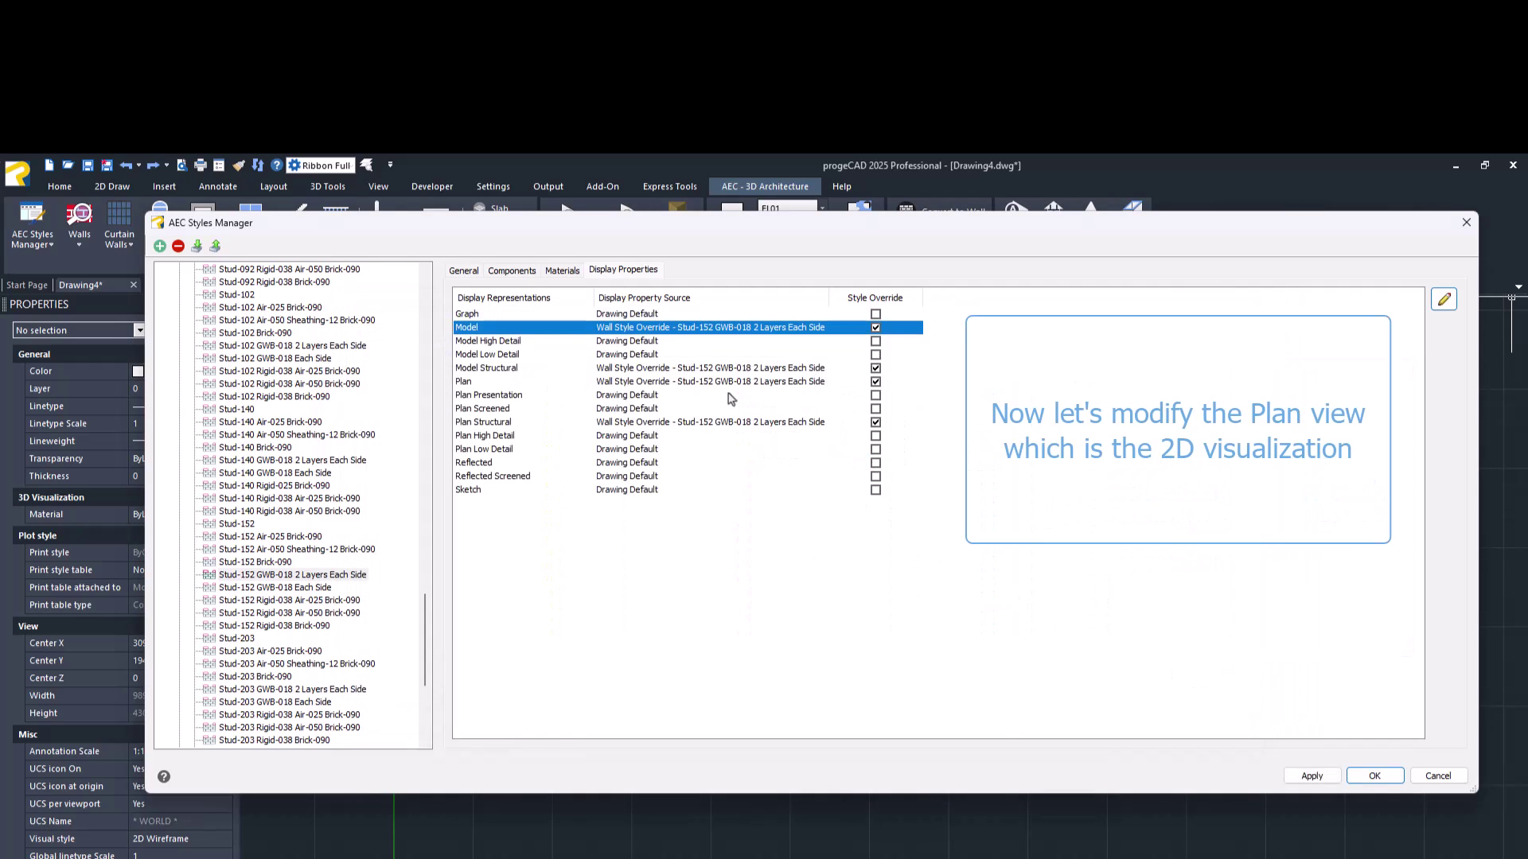
- In the Plan representation, turn on Hatch 3 and set its colour to red
left_click(729, 382)
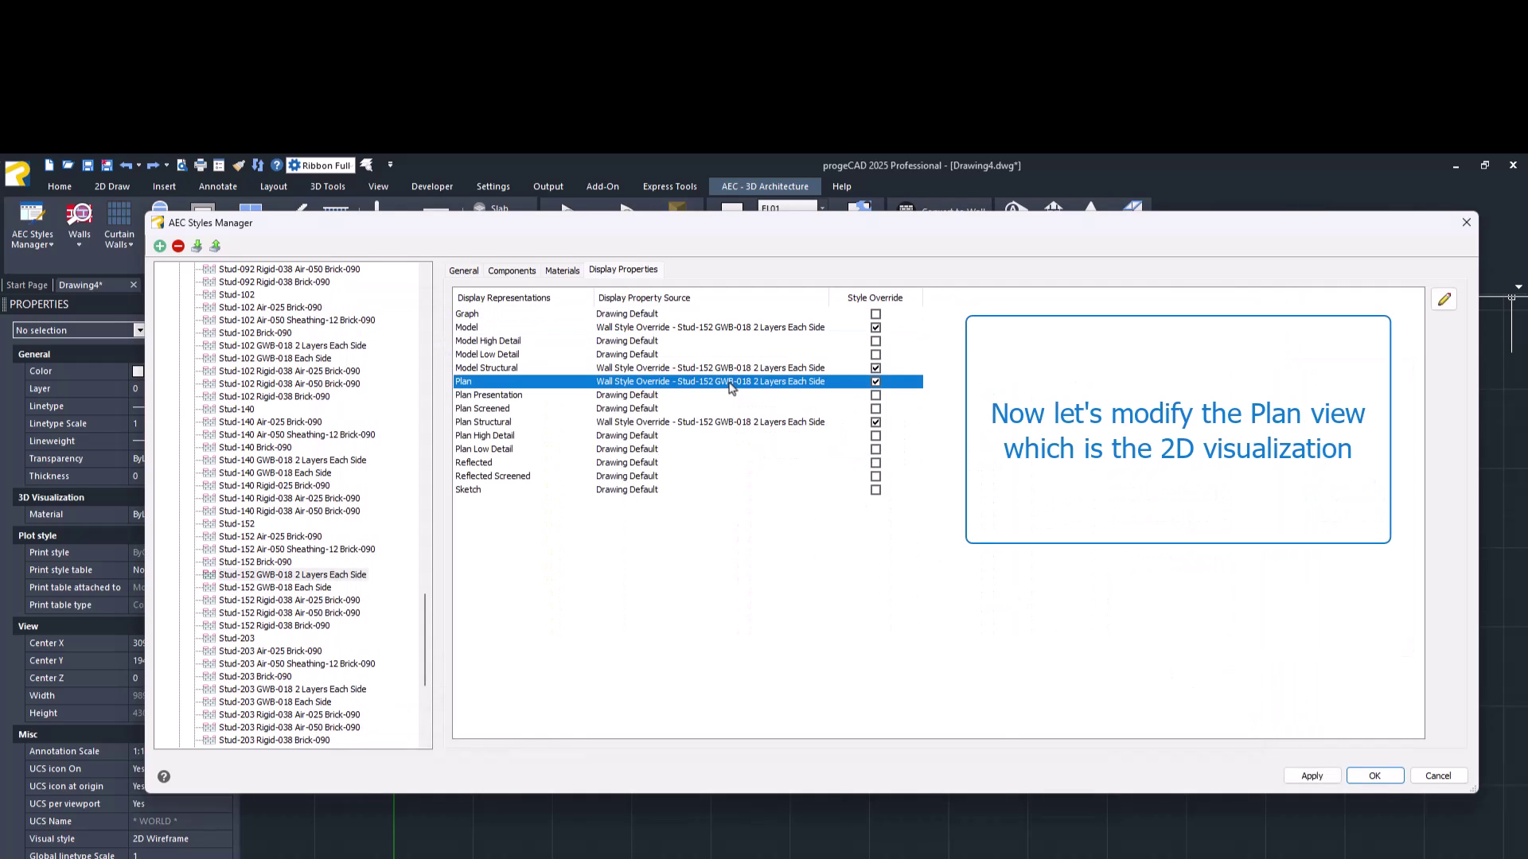
left_click(1443, 300)
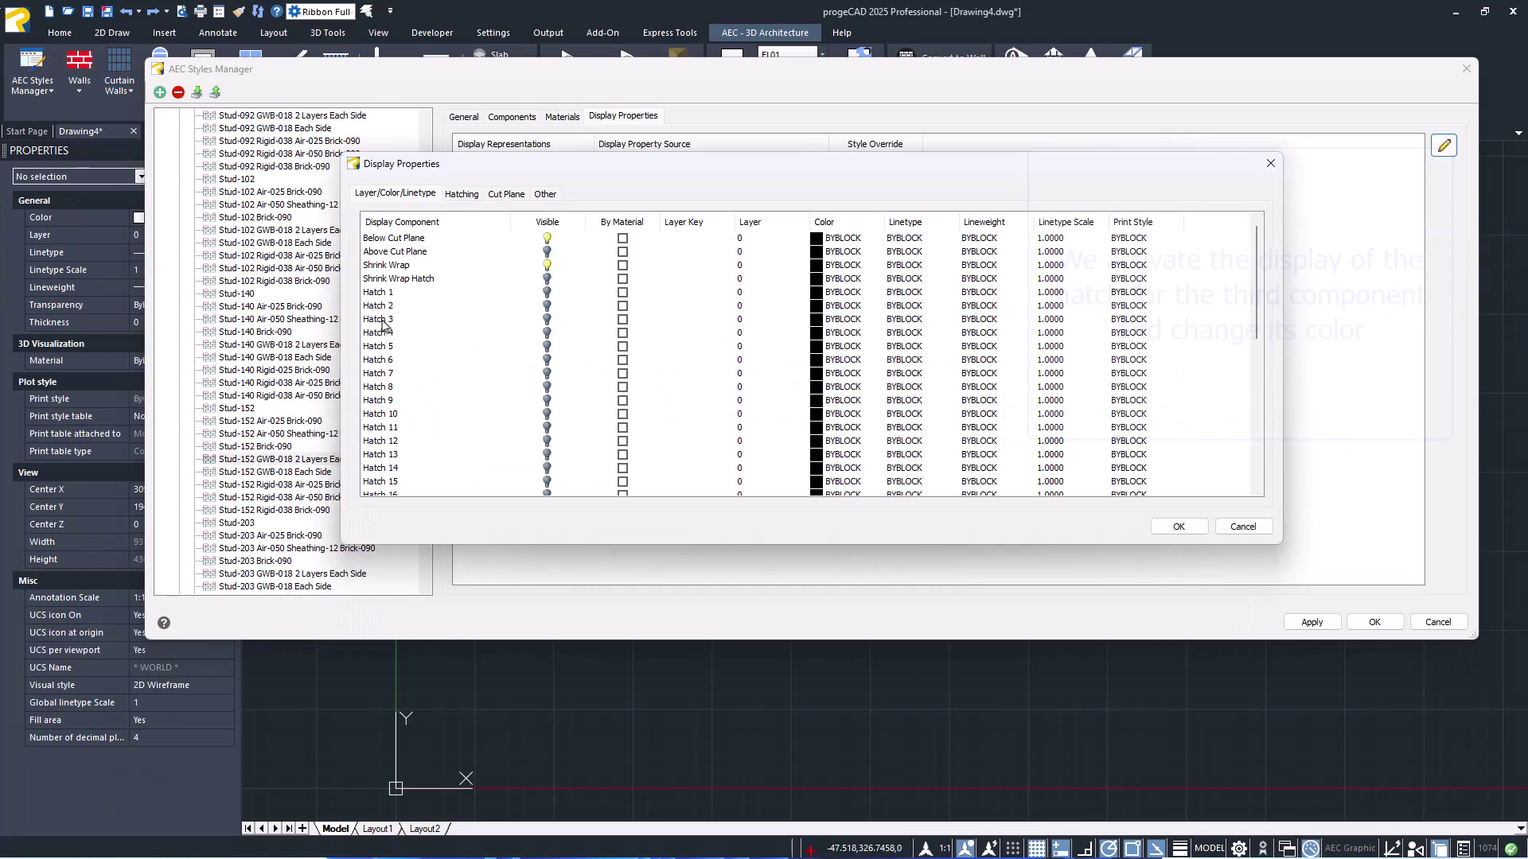
left_click(382, 322)
left_click(547, 319)
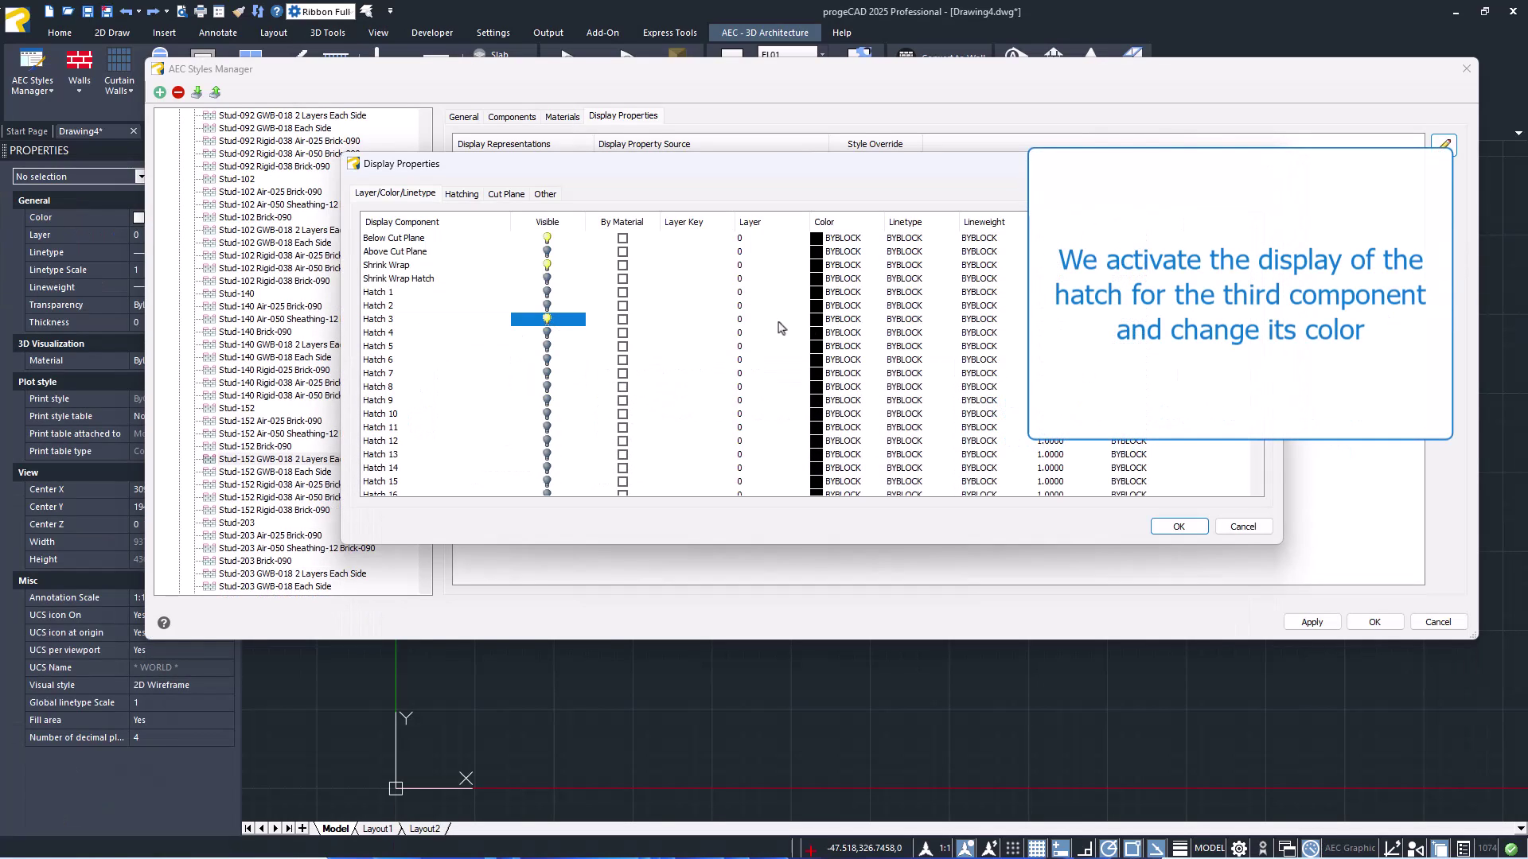
left_click(844, 319)
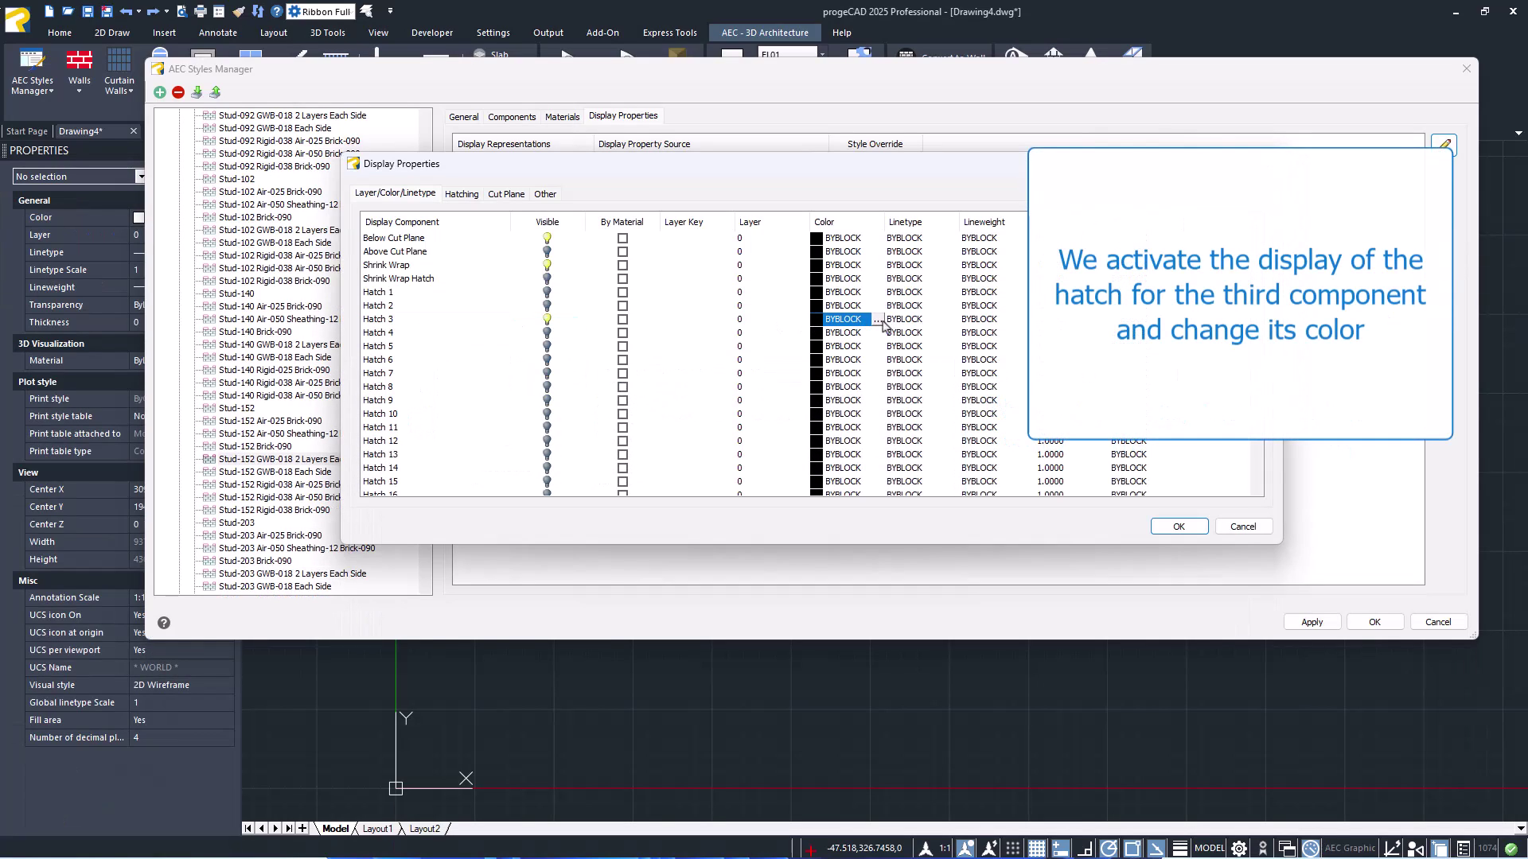
left_click(879, 319)
left_click(661, 232)
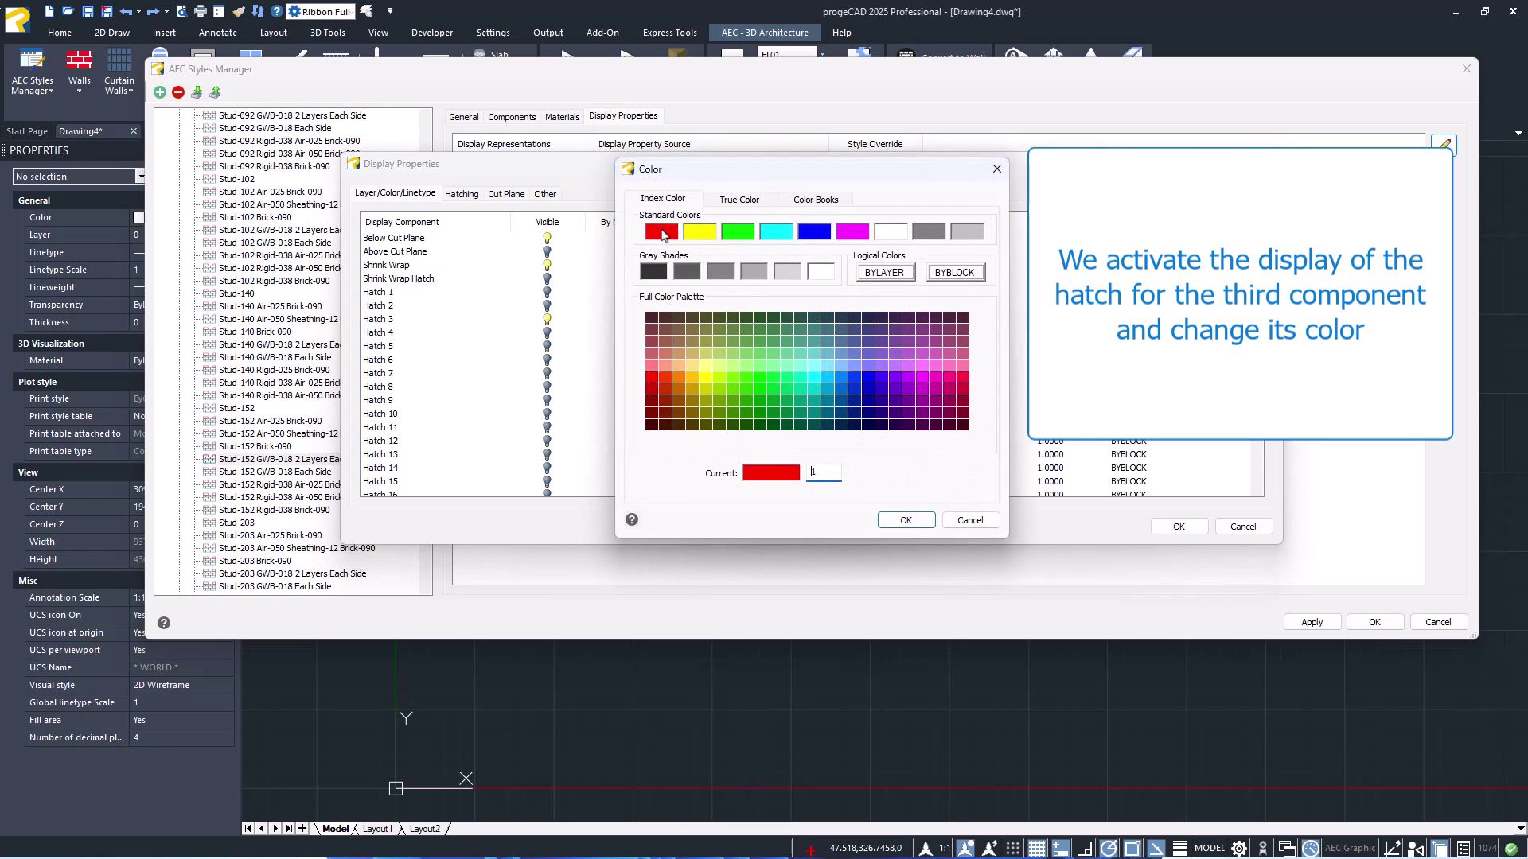
left_click(905, 520)
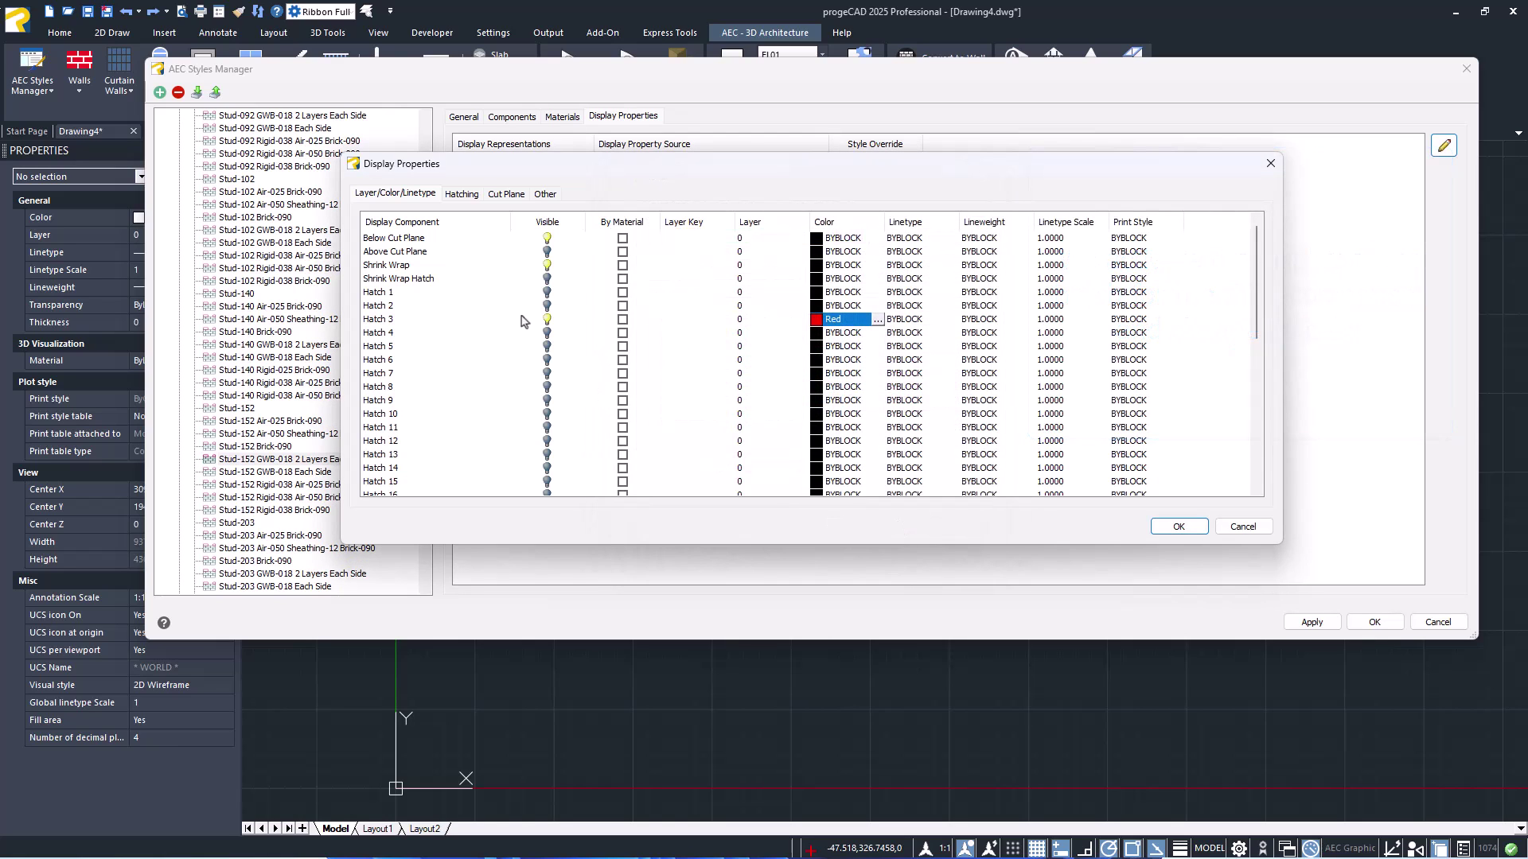
- Set Hatch 3's hatching to the Predefined ANSI37 pattern
left_click(451, 197)
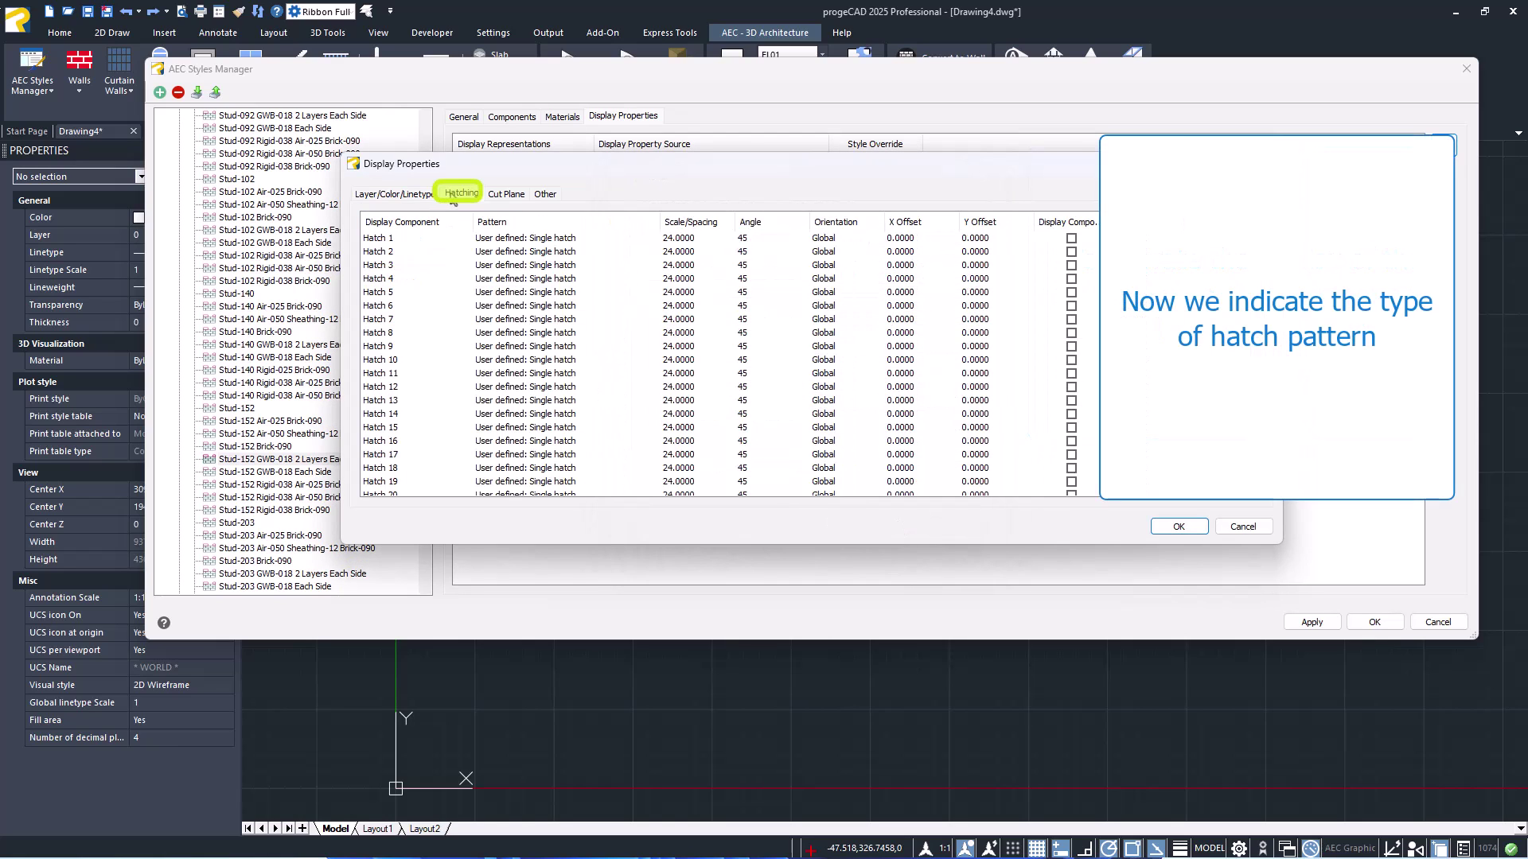
left_click(413, 267)
left_click(549, 267)
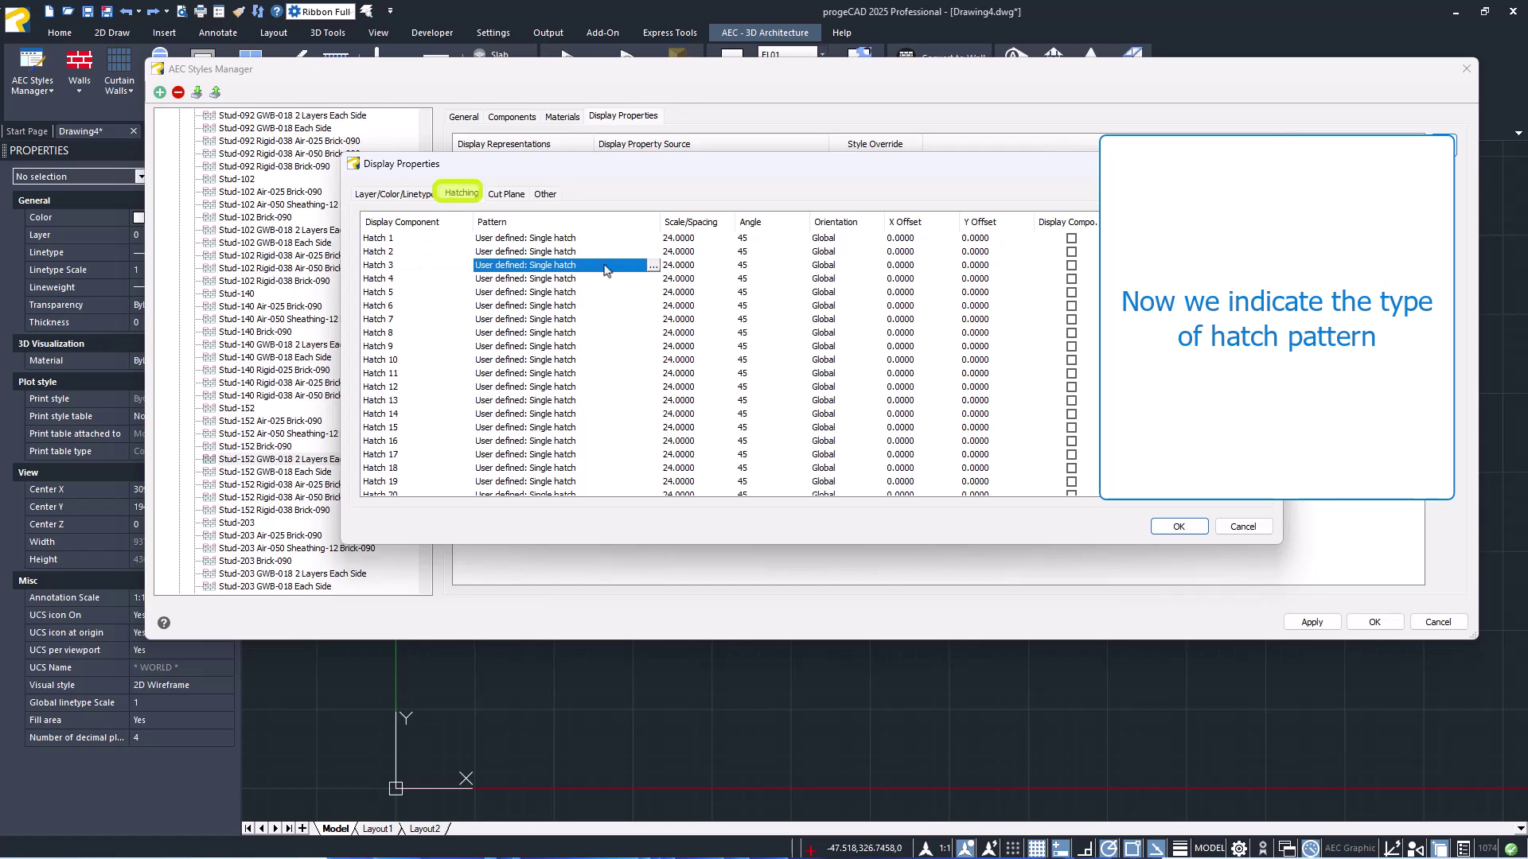
left_click(652, 267)
left_click(824, 380)
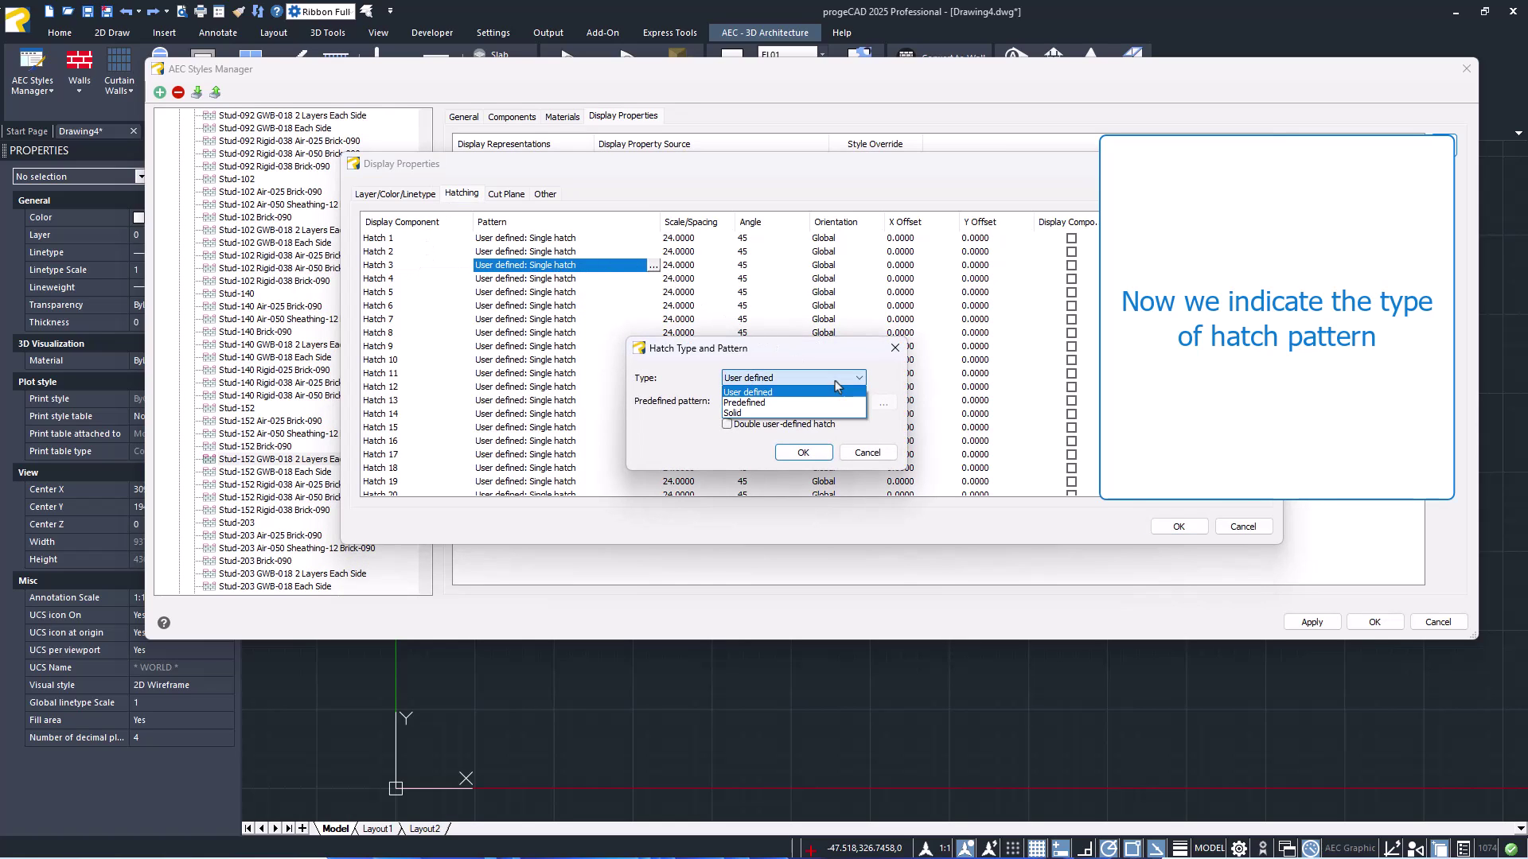
left_click(825, 403)
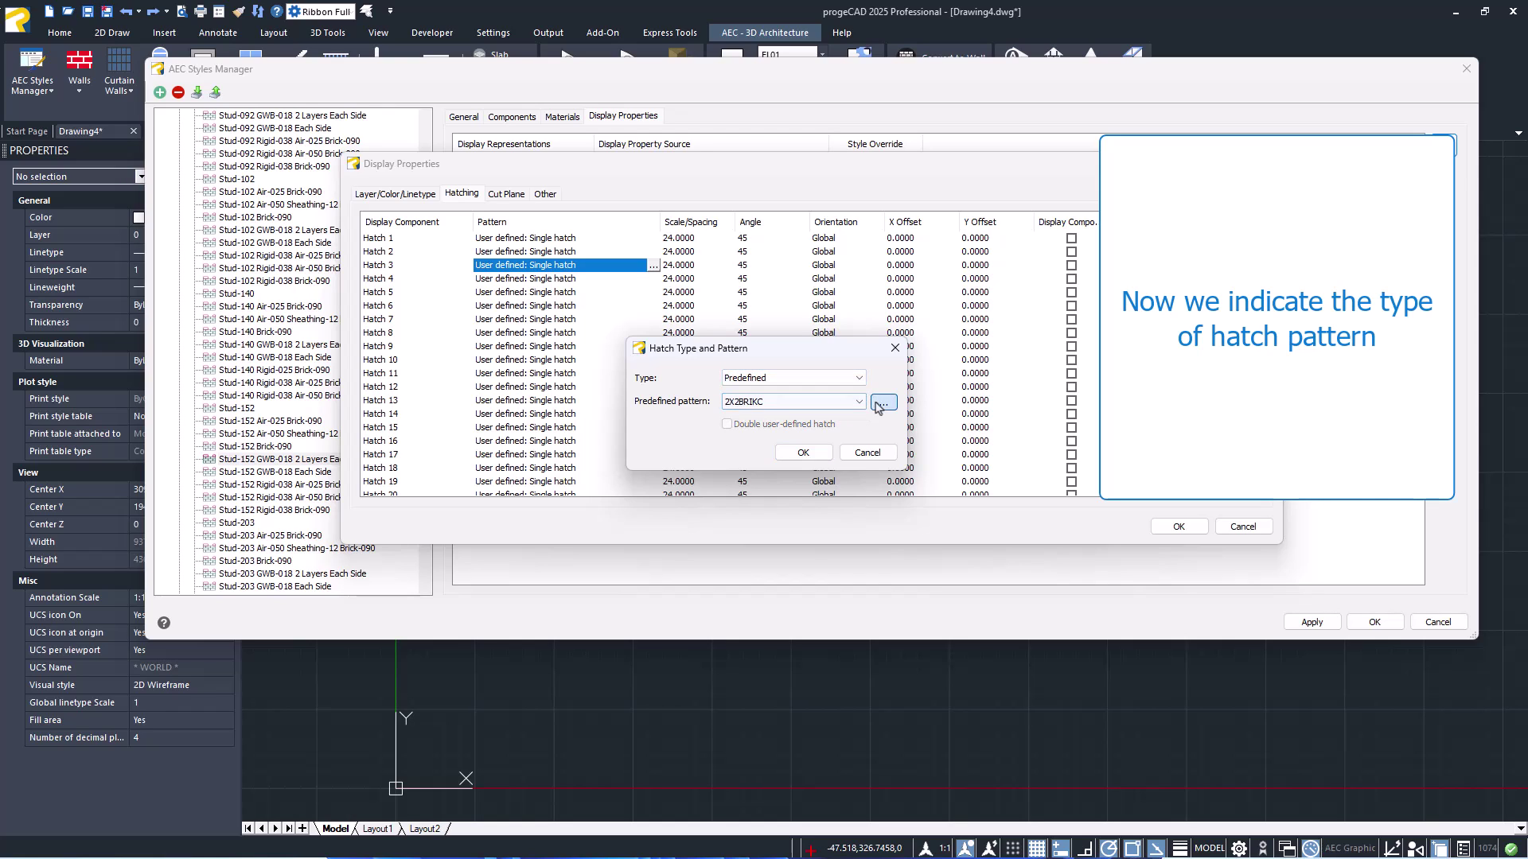
left_click(880, 403)
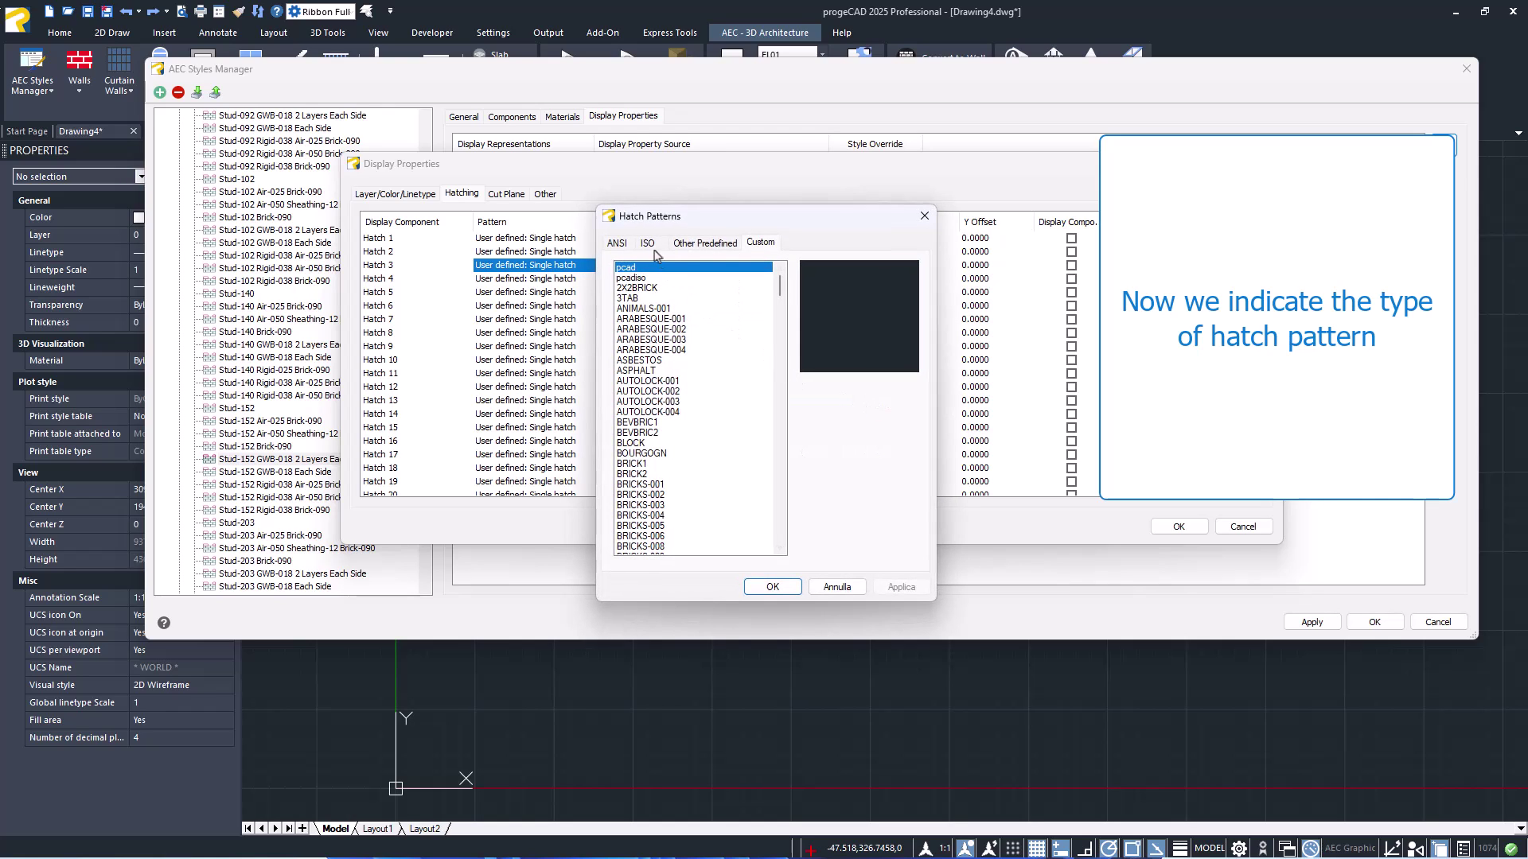
left_click(617, 243)
left_click(779, 366)
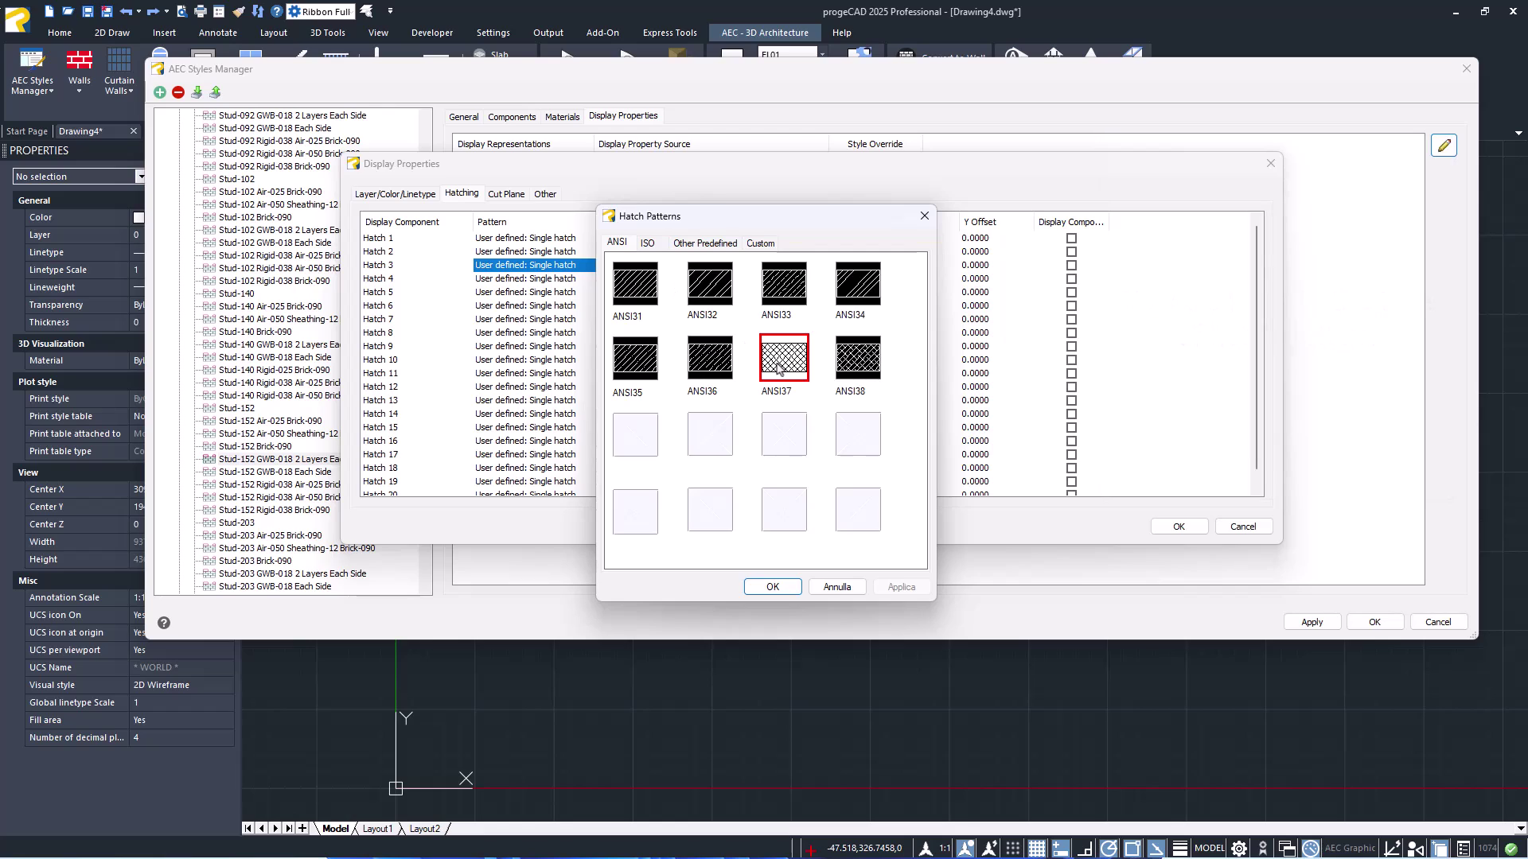
left_click(790, 587)
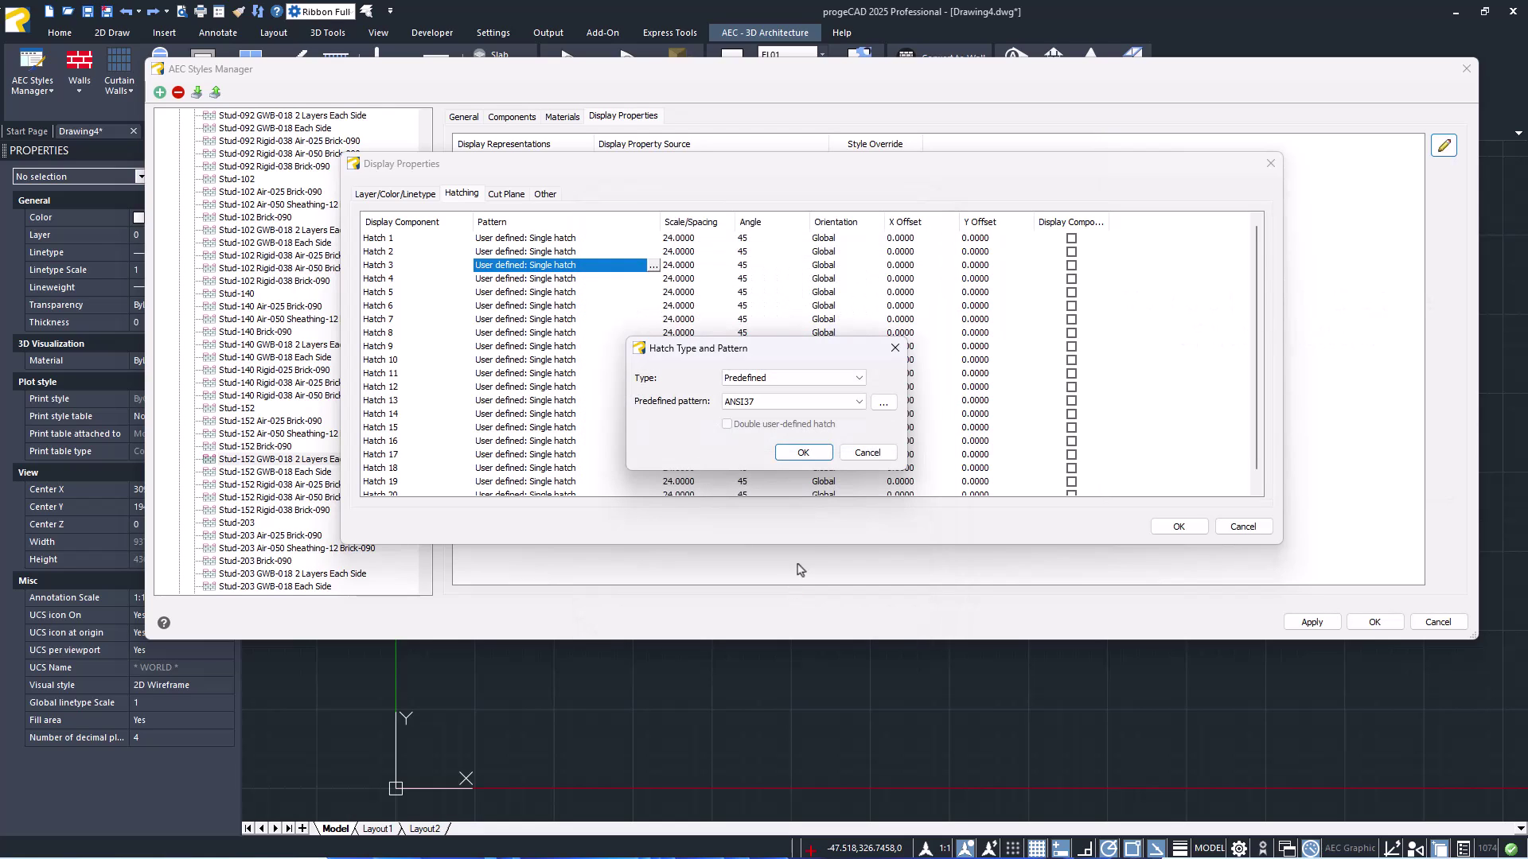
left_click(803, 451)
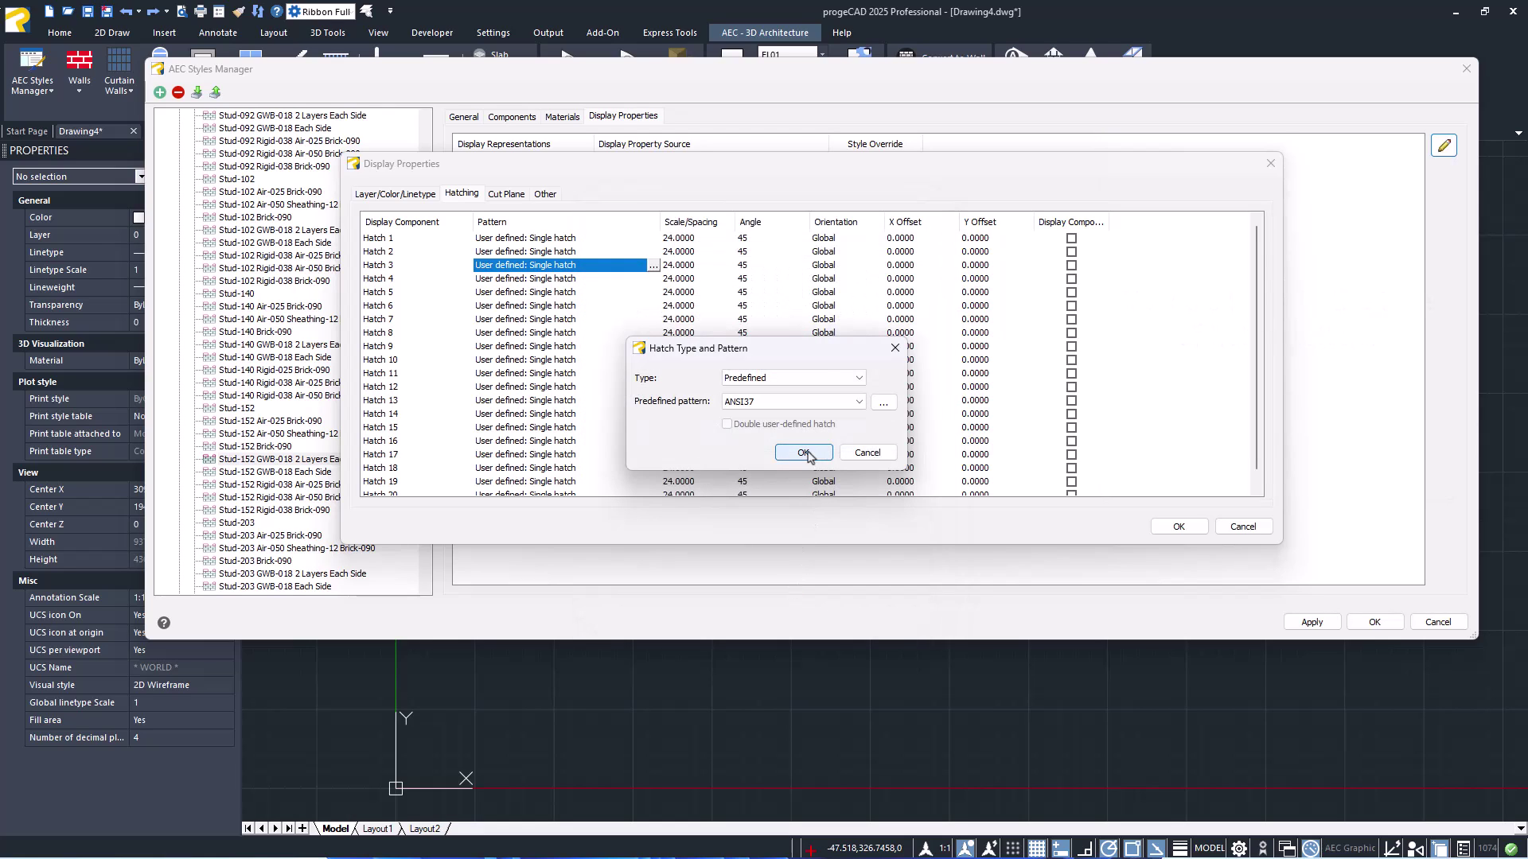
- Set Hatch 3's hatch angle to 0
left_click(751, 267)
type("0")
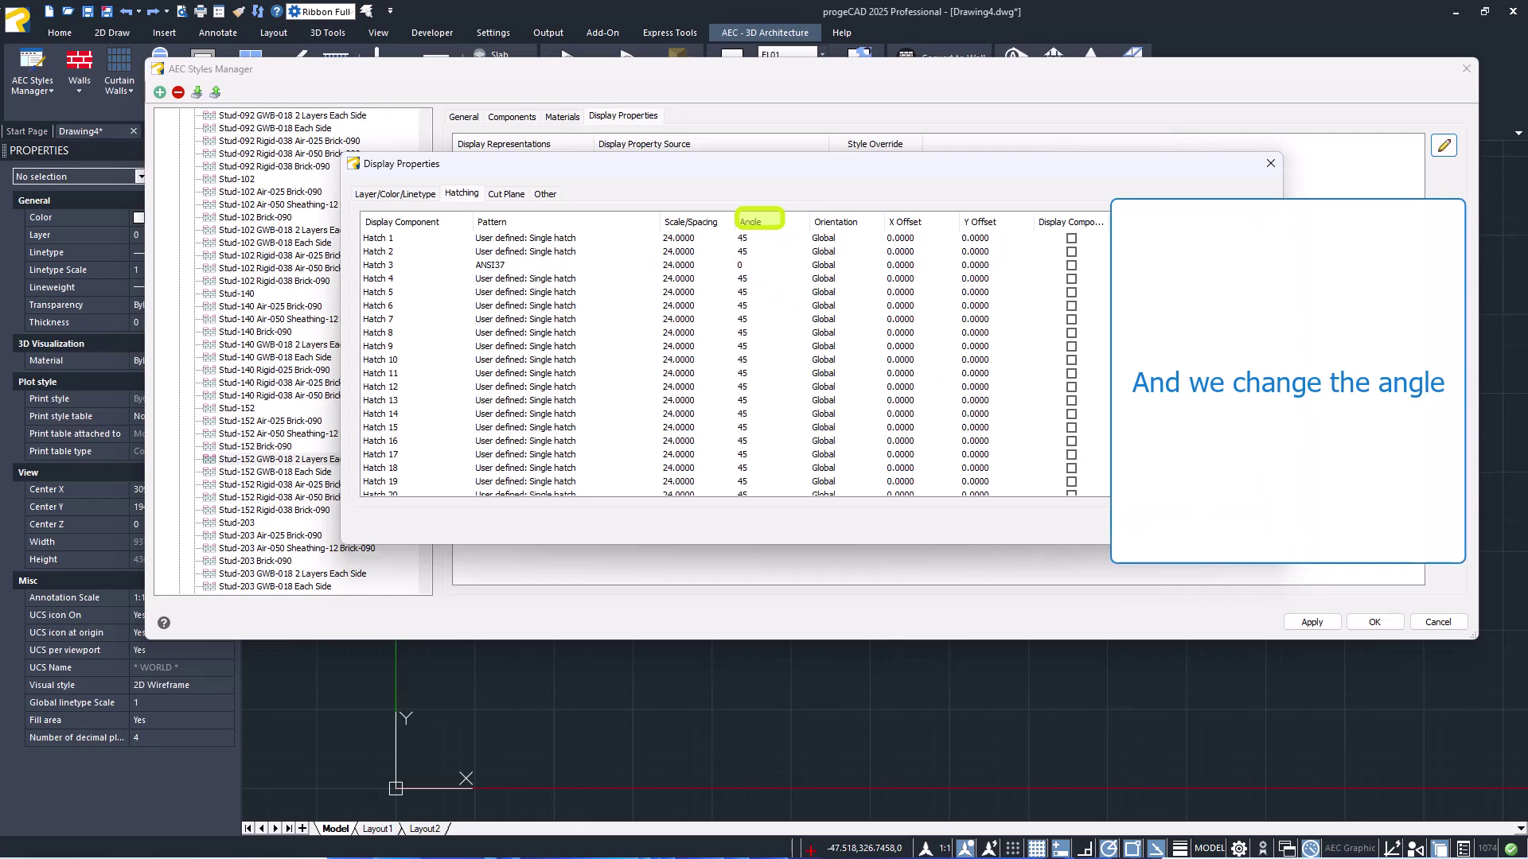
key("Return")
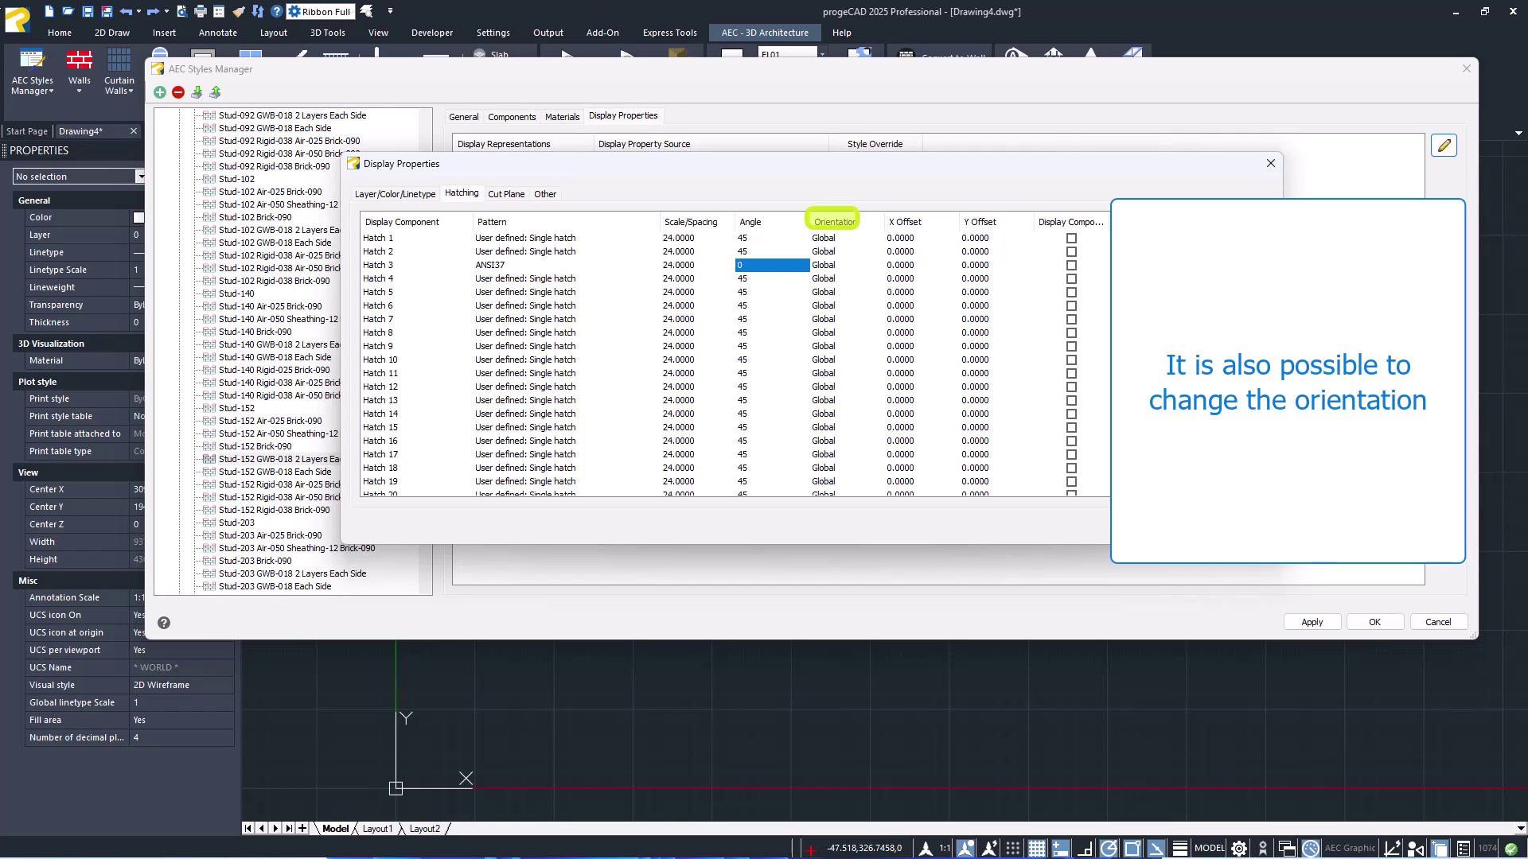
- Close Display Properties and apply and confirm the wall style changes
left_click(1186, 529)
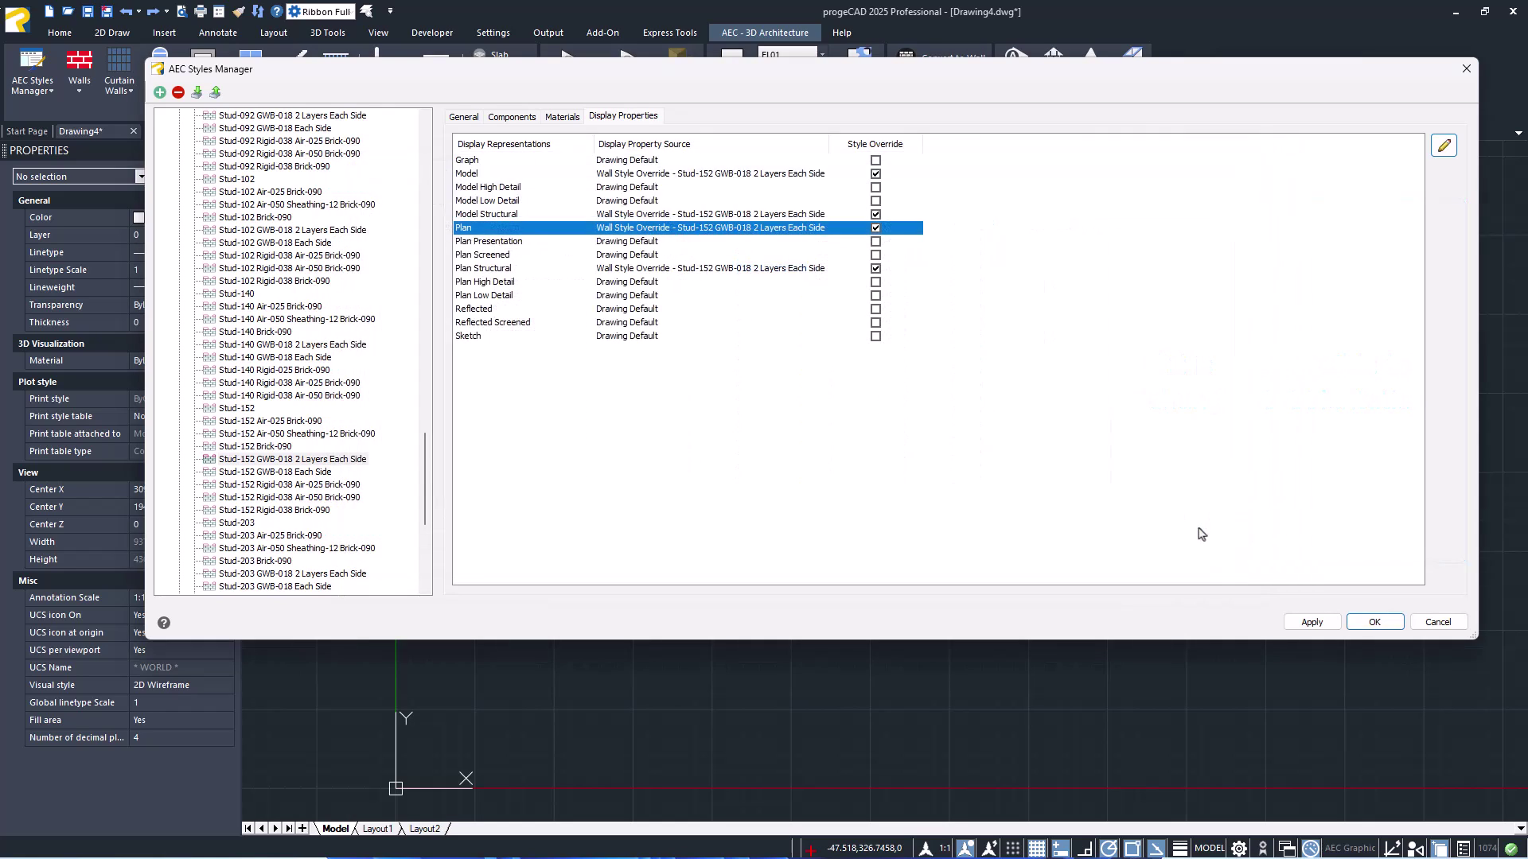
left_click(1309, 623)
left_click(1369, 629)
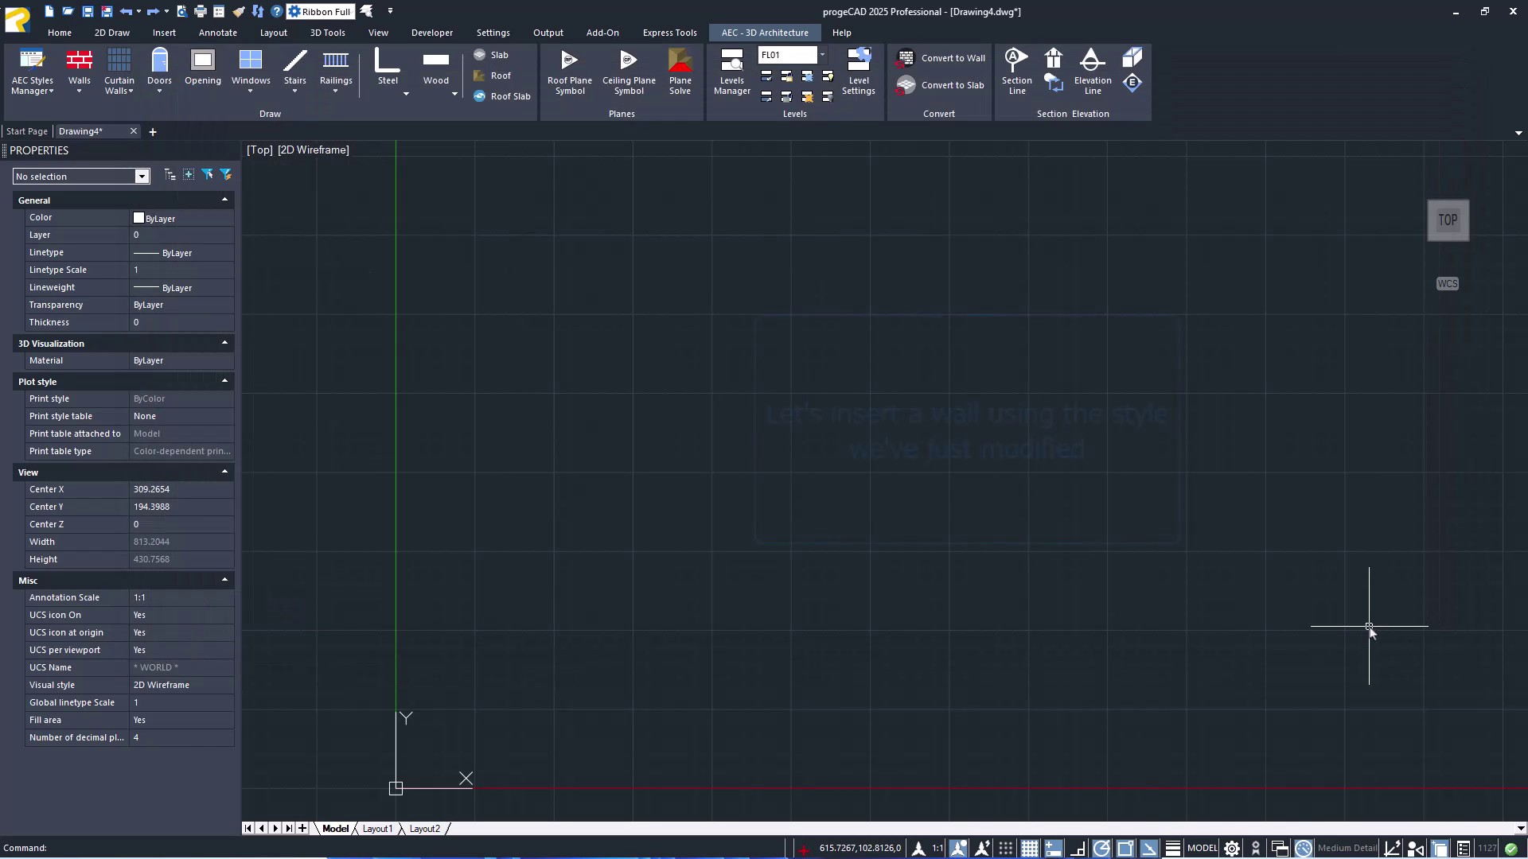
- Start a Wall - All Styles wall in Stud-152 GWB-018 2 Layers Each Side, previewed from Top
left_click(84, 94)
left_click(99, 155)
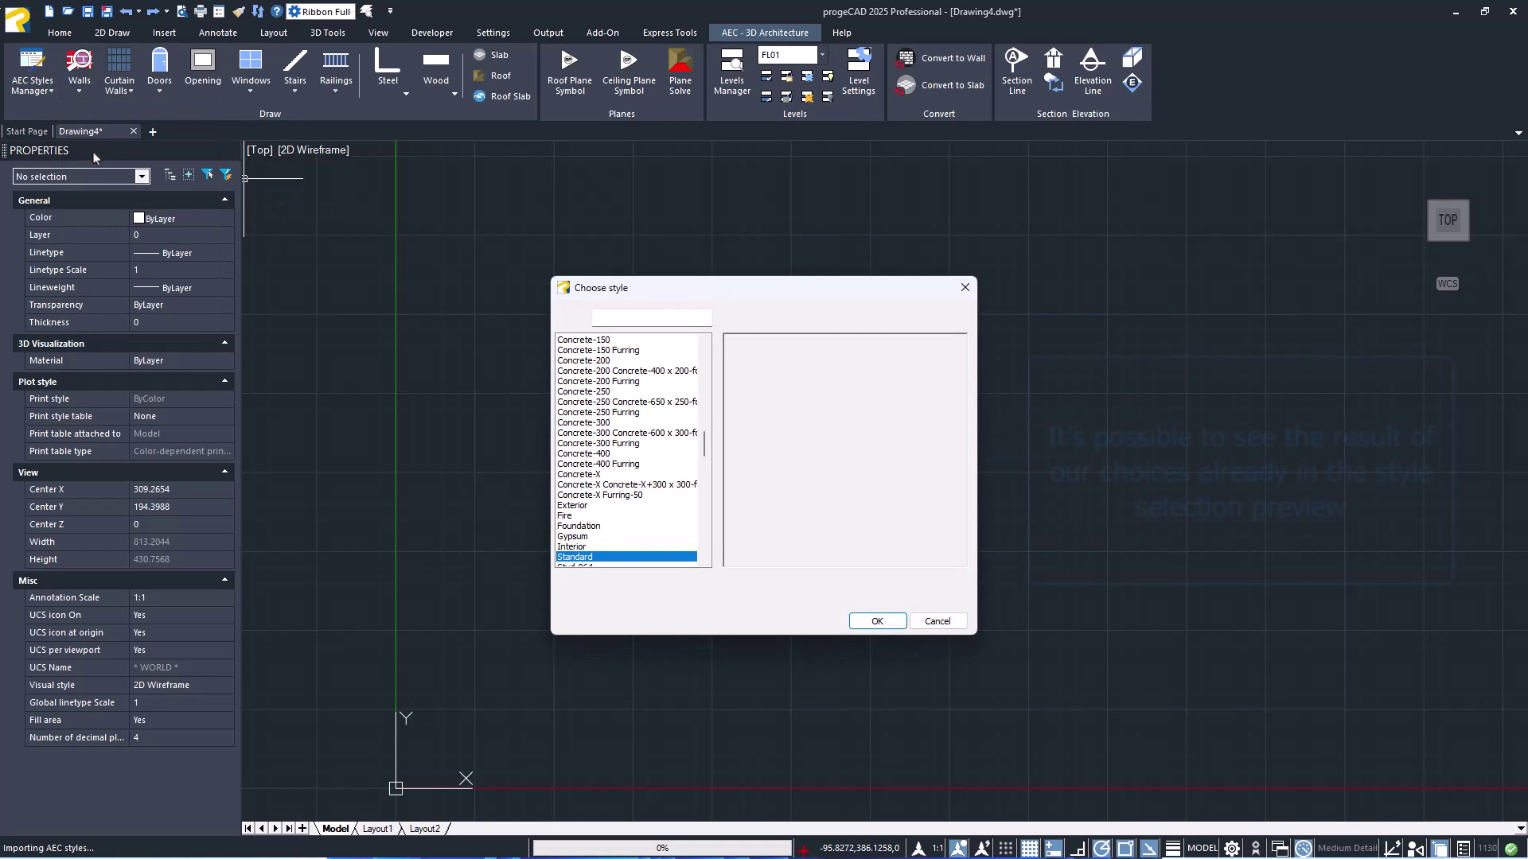
scroll(676, 477, "down", 10)
left_click(672, 445)
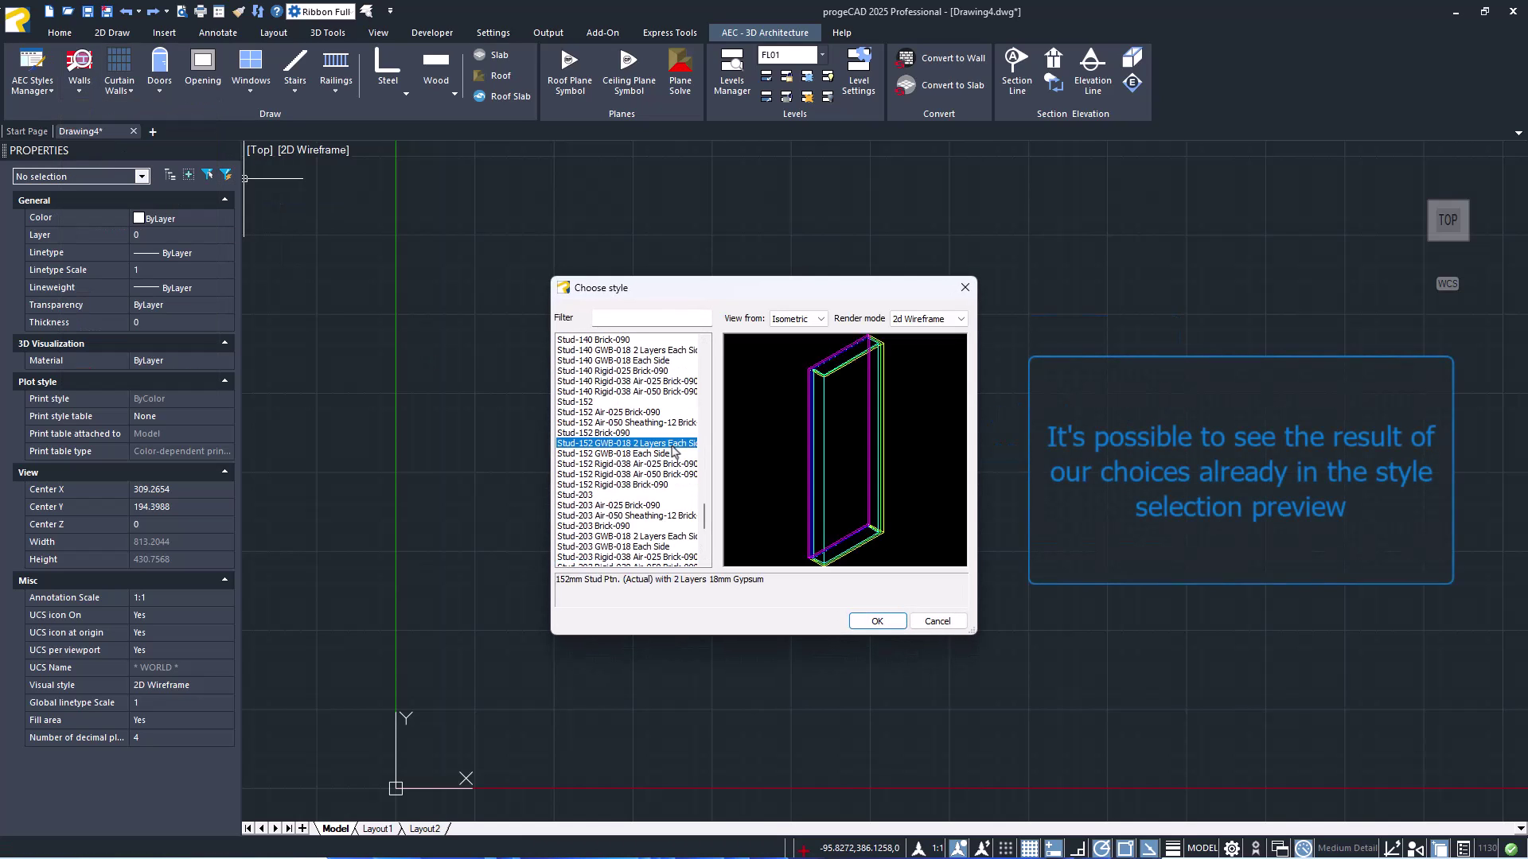
left_click(819, 319)
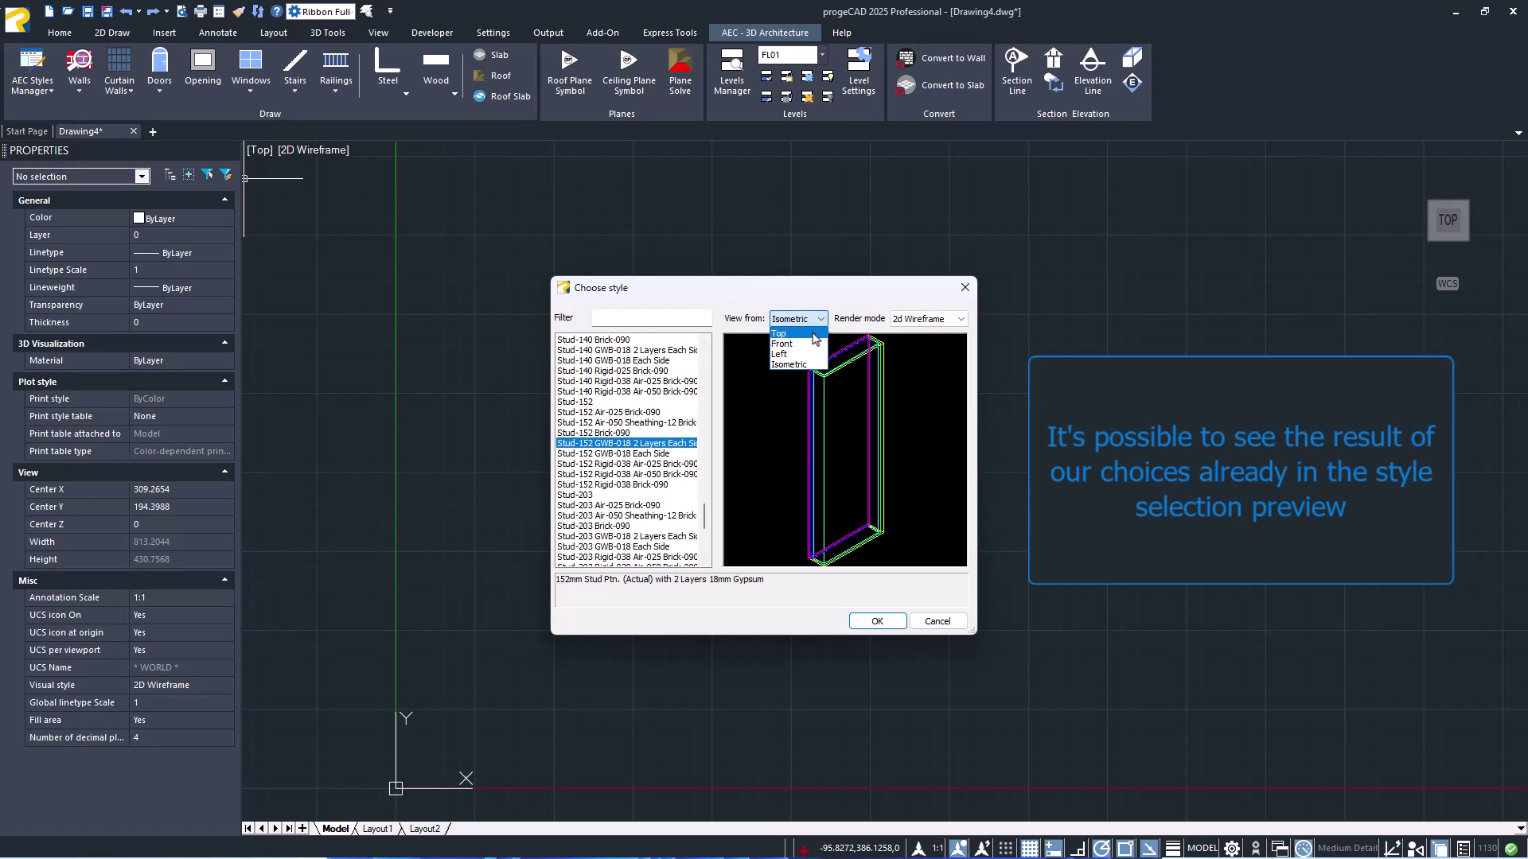
left_click(815, 335)
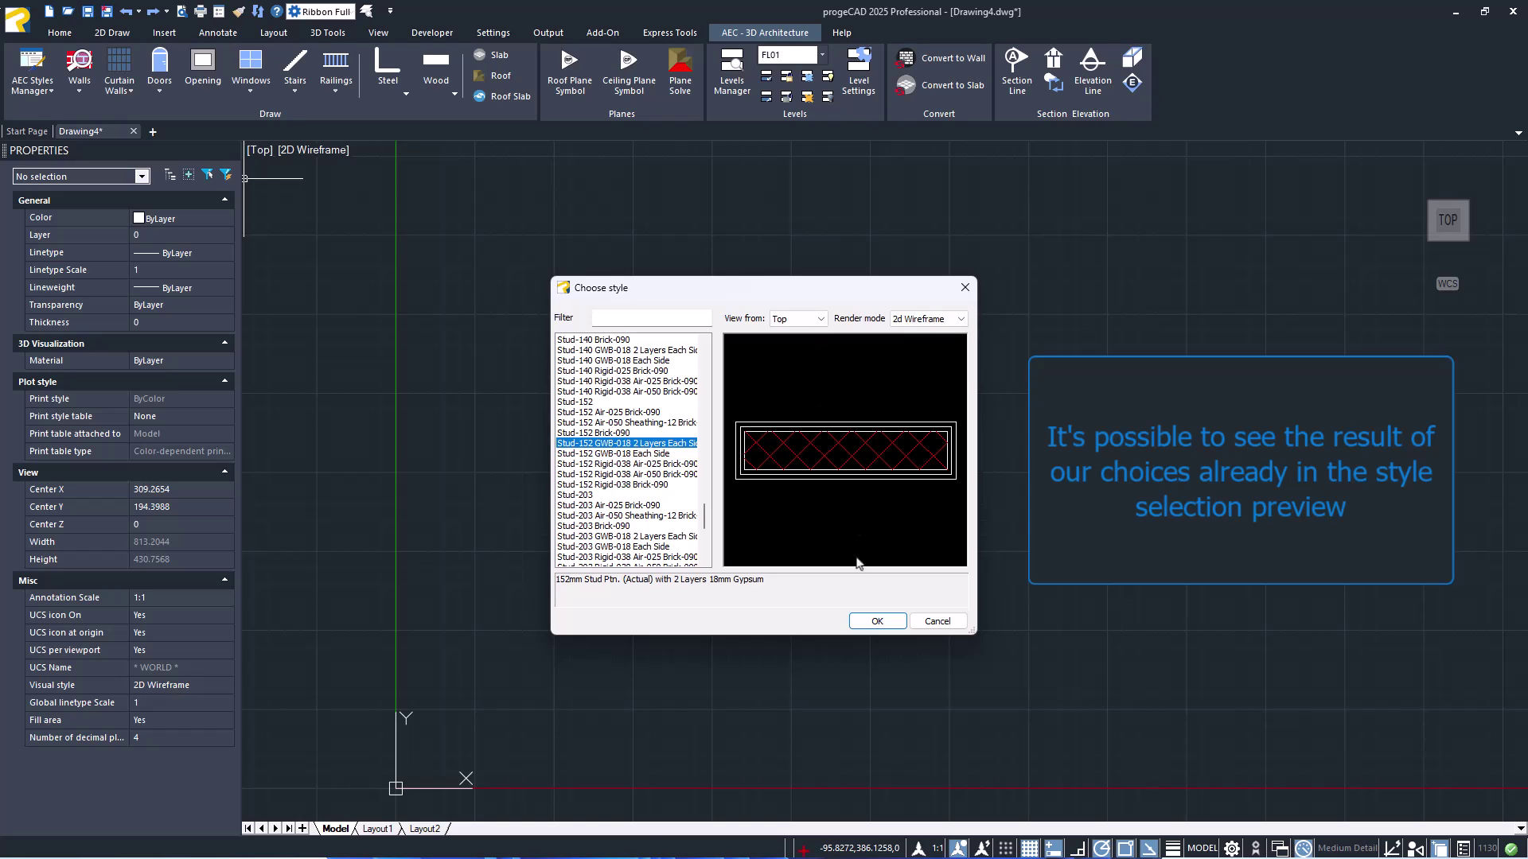
left_click(877, 621)
- Draw an L-shaped wall running right then upward, and orbit it into a 3-D view
left_click(368, 579)
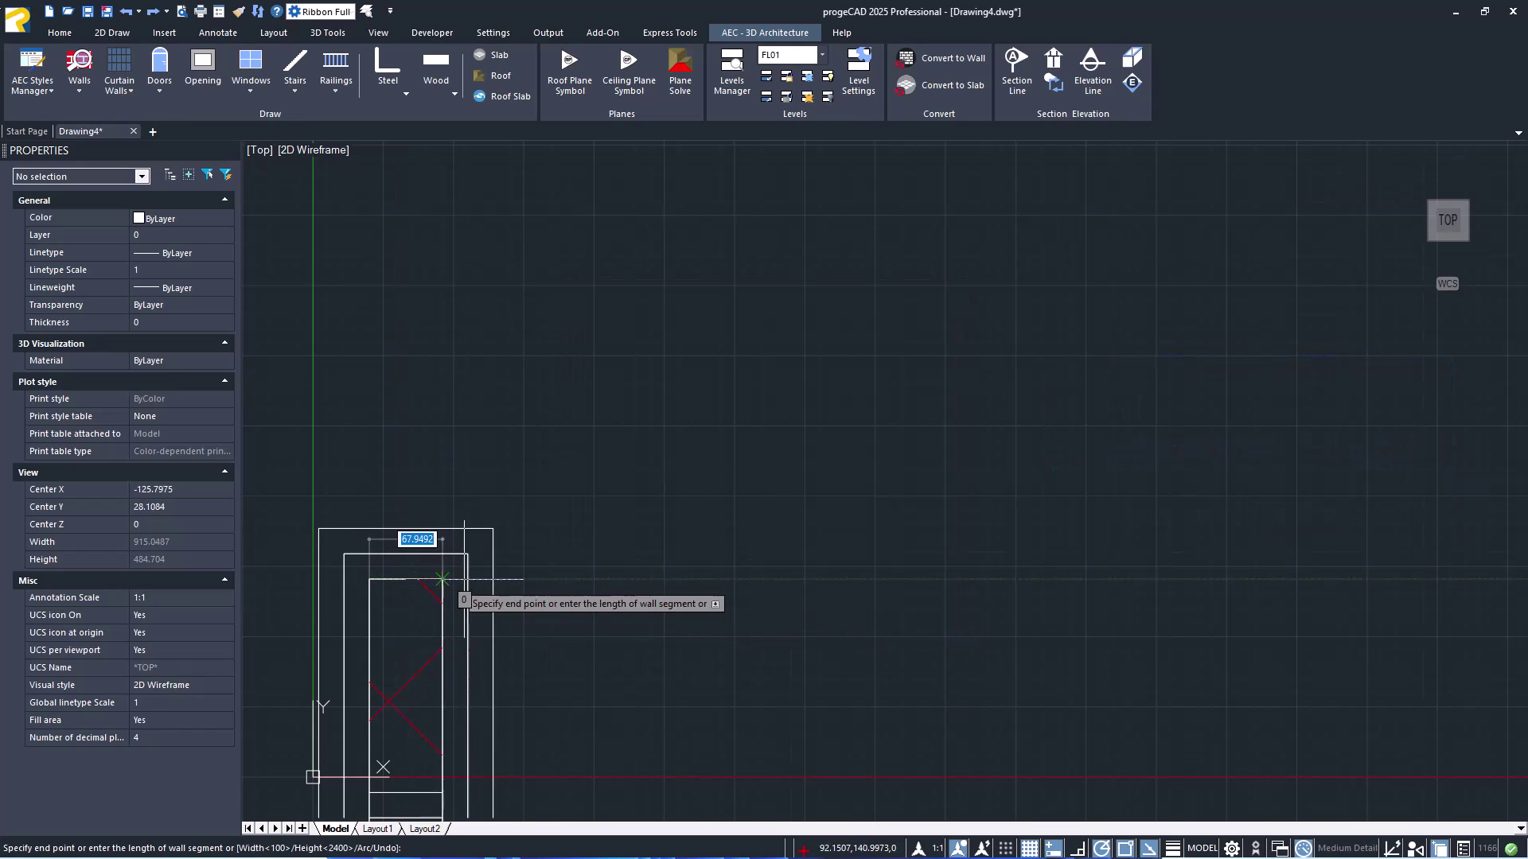
left_click(1217, 575)
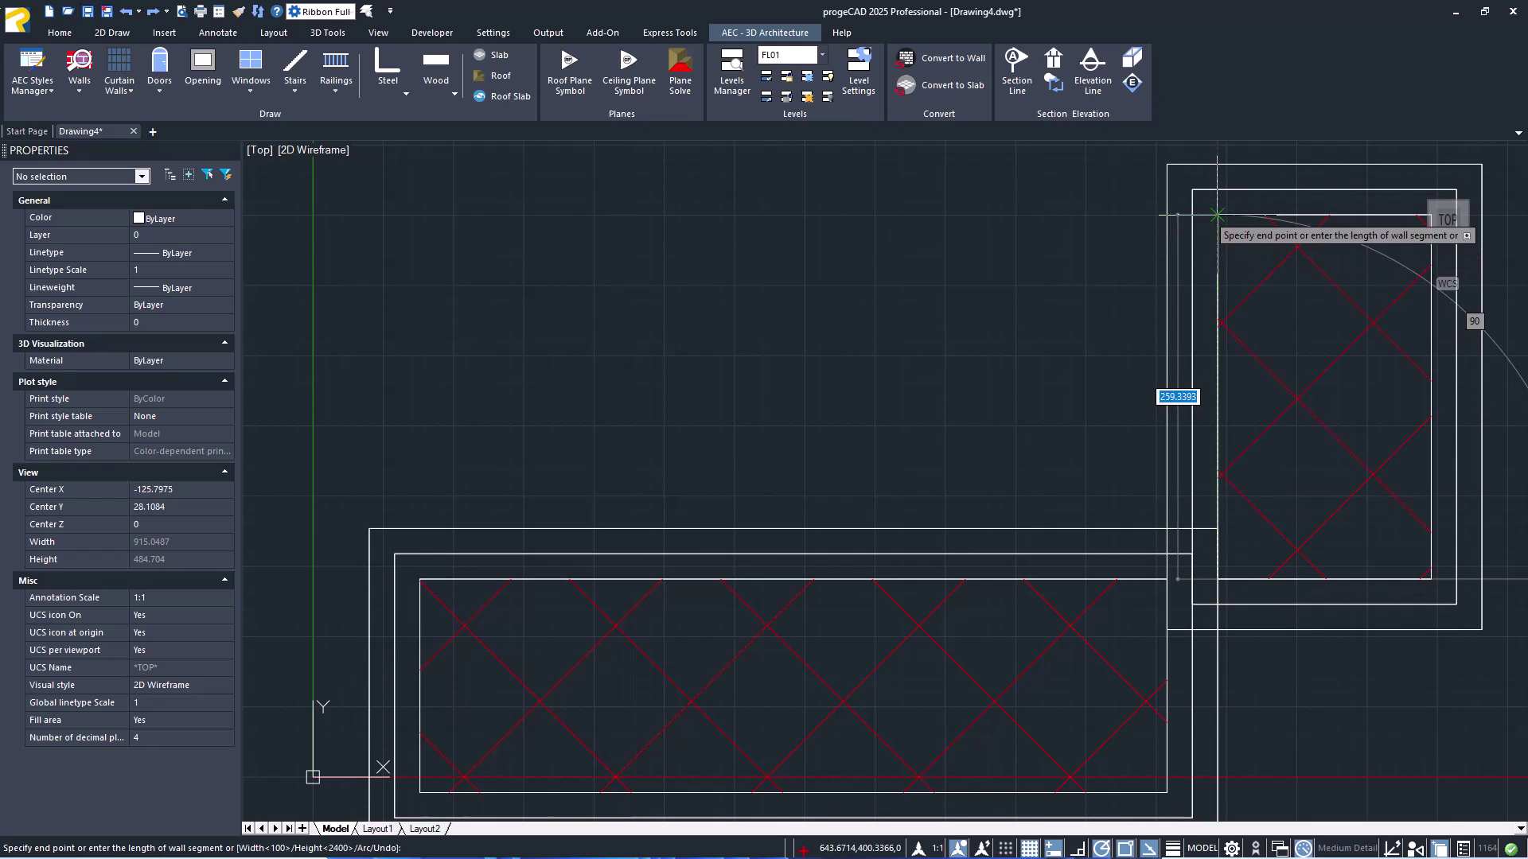
left_click(1217, 214)
key("Return")
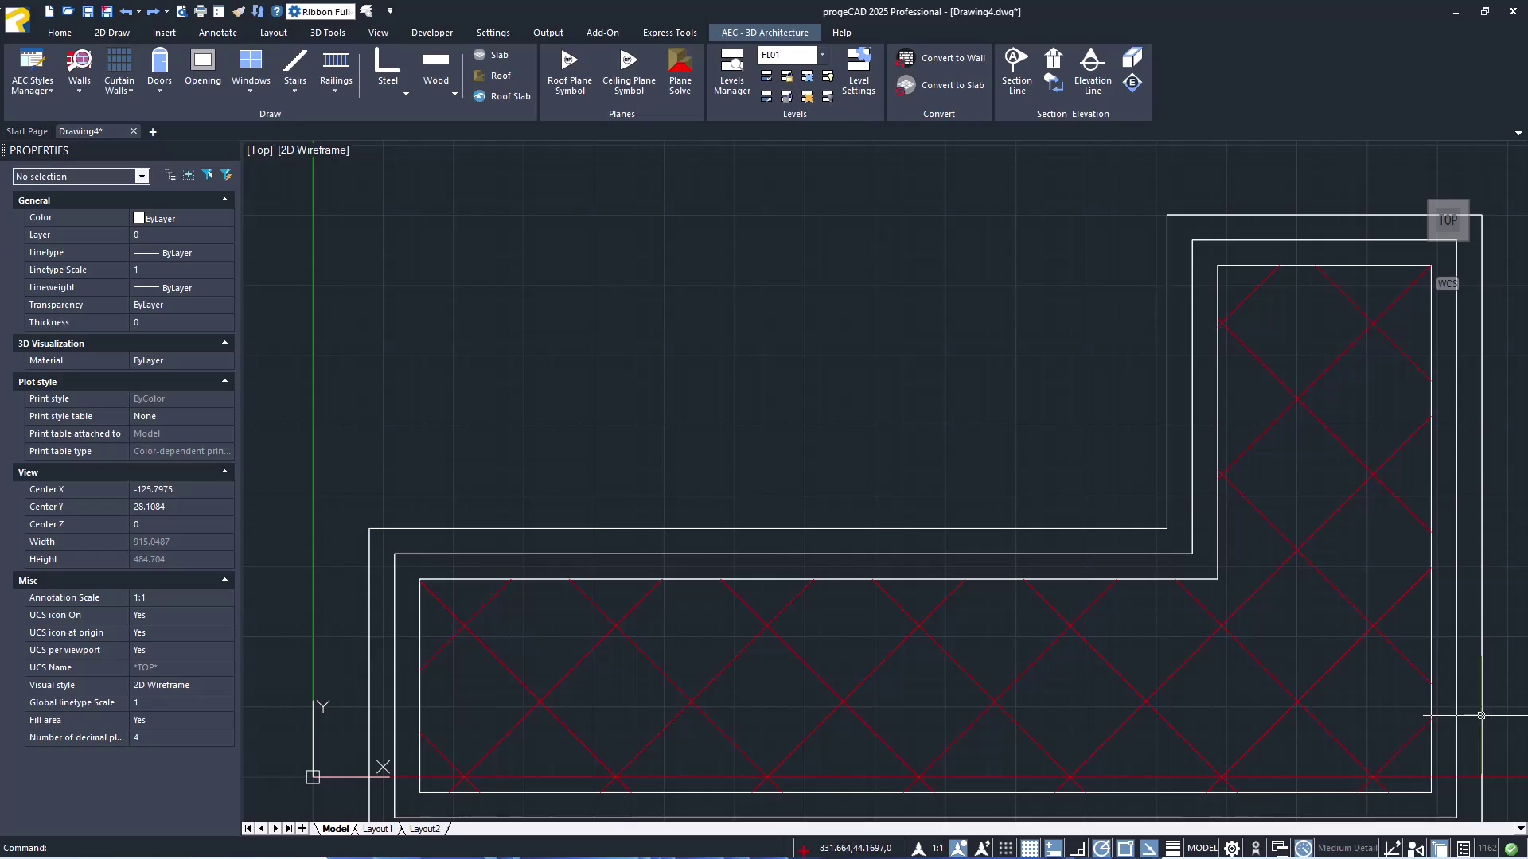
mouse_move(1125, 597)
middle_mouse_down("shift")
mouse_move(1089, 382)
mouse_move(1205, 753)
middle_mouse_up("shift")
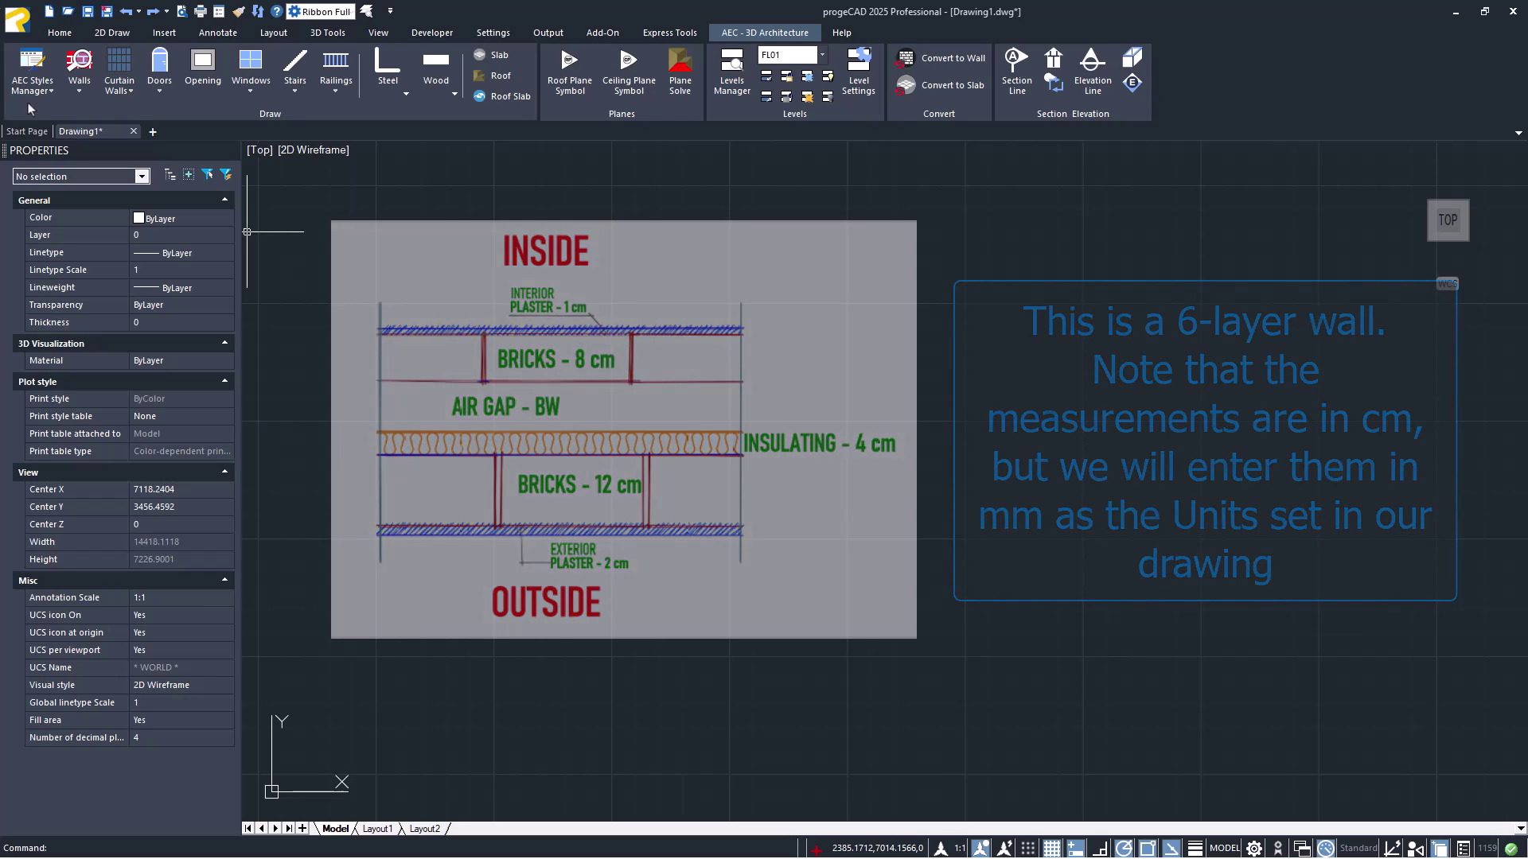
- Launch the AEC Styles Manager for the new Drawing1
left_click(32, 83)
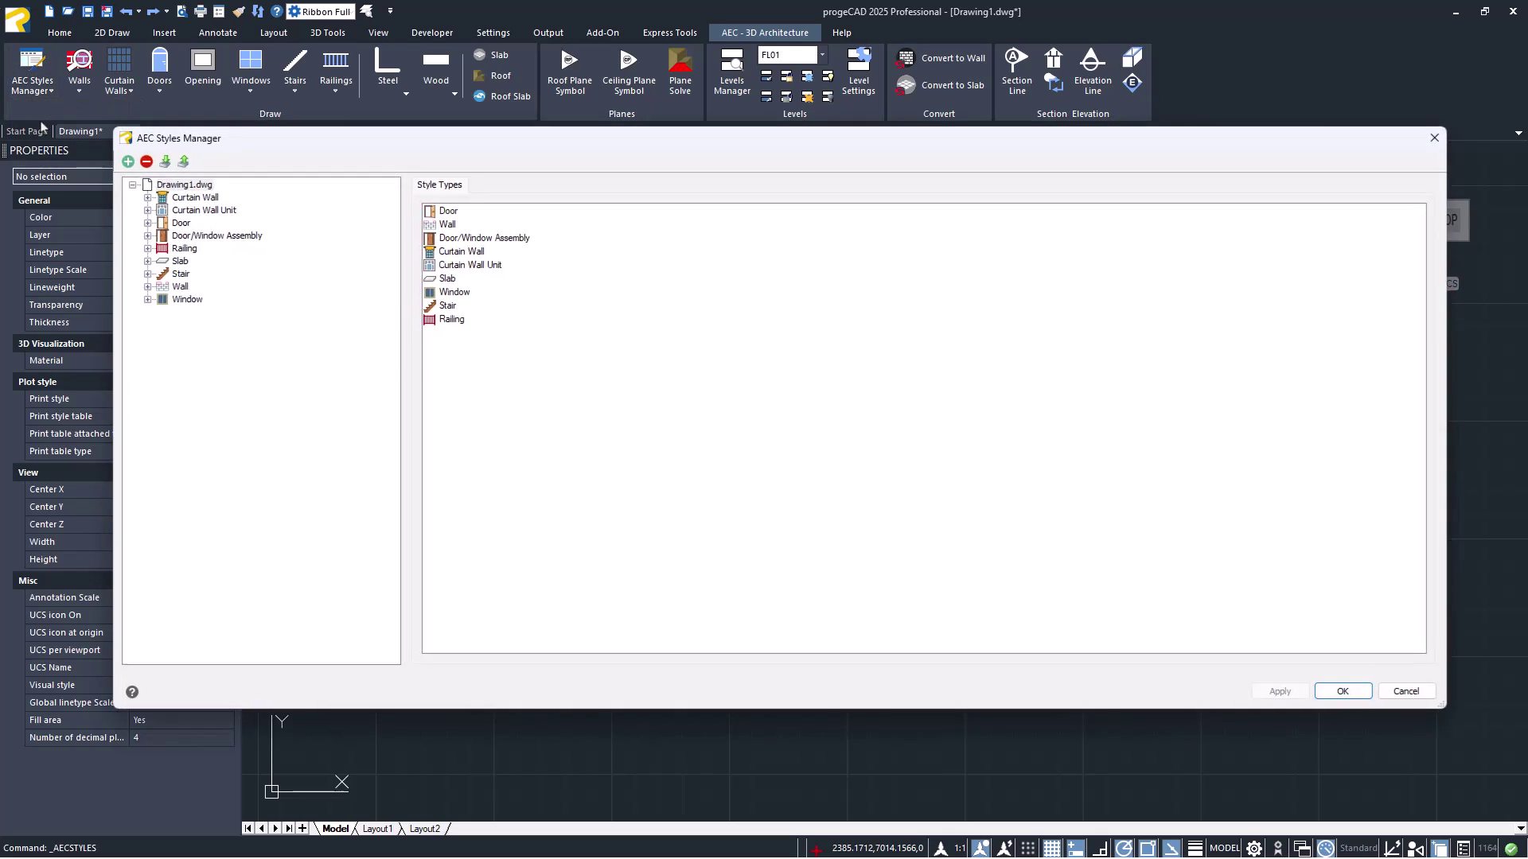
- Add a new wall style under the Wall styles category
left_click(147, 287)
left_click(180, 289)
right_click(180, 292)
left_click(203, 301)
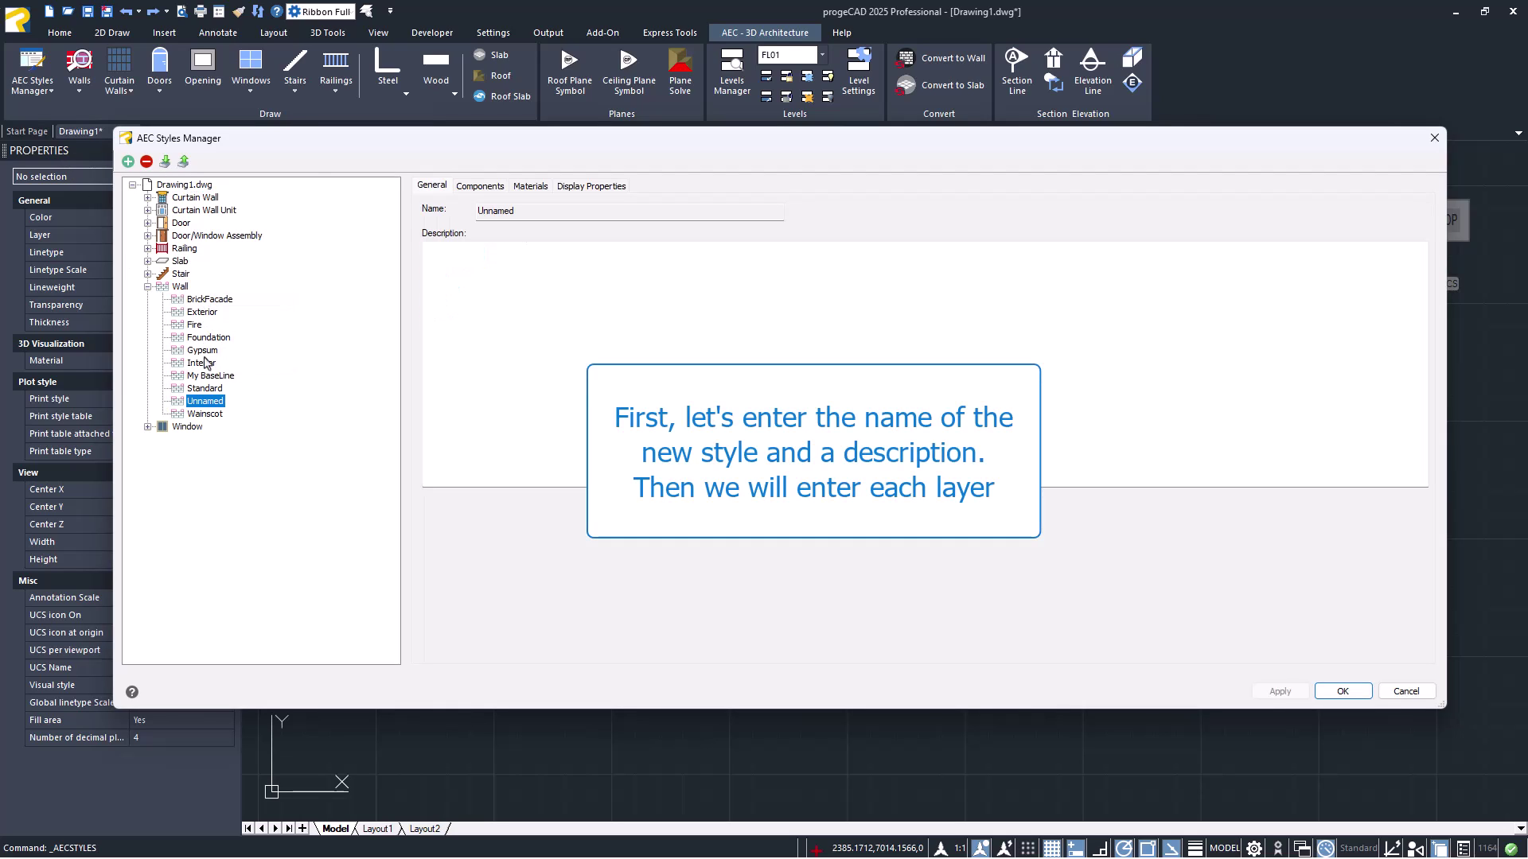
- Rename the new style to MyWall and enter the description 'My wall description'
right_click(207, 404)
left_click(242, 434)
type("MyWall")
key("Return")
left_click(514, 284)
type("My w")
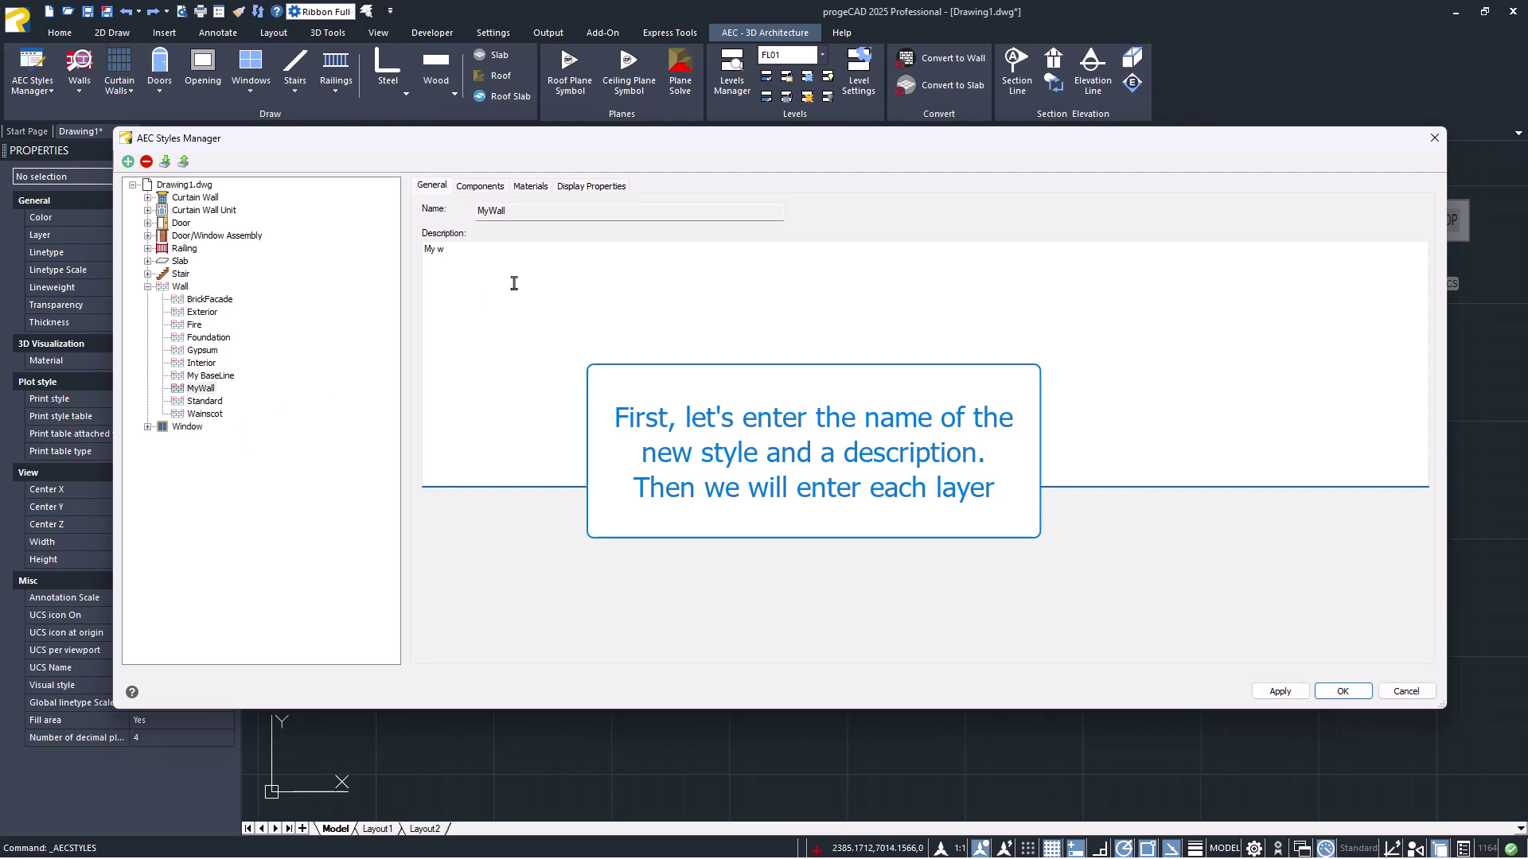
type("all description")
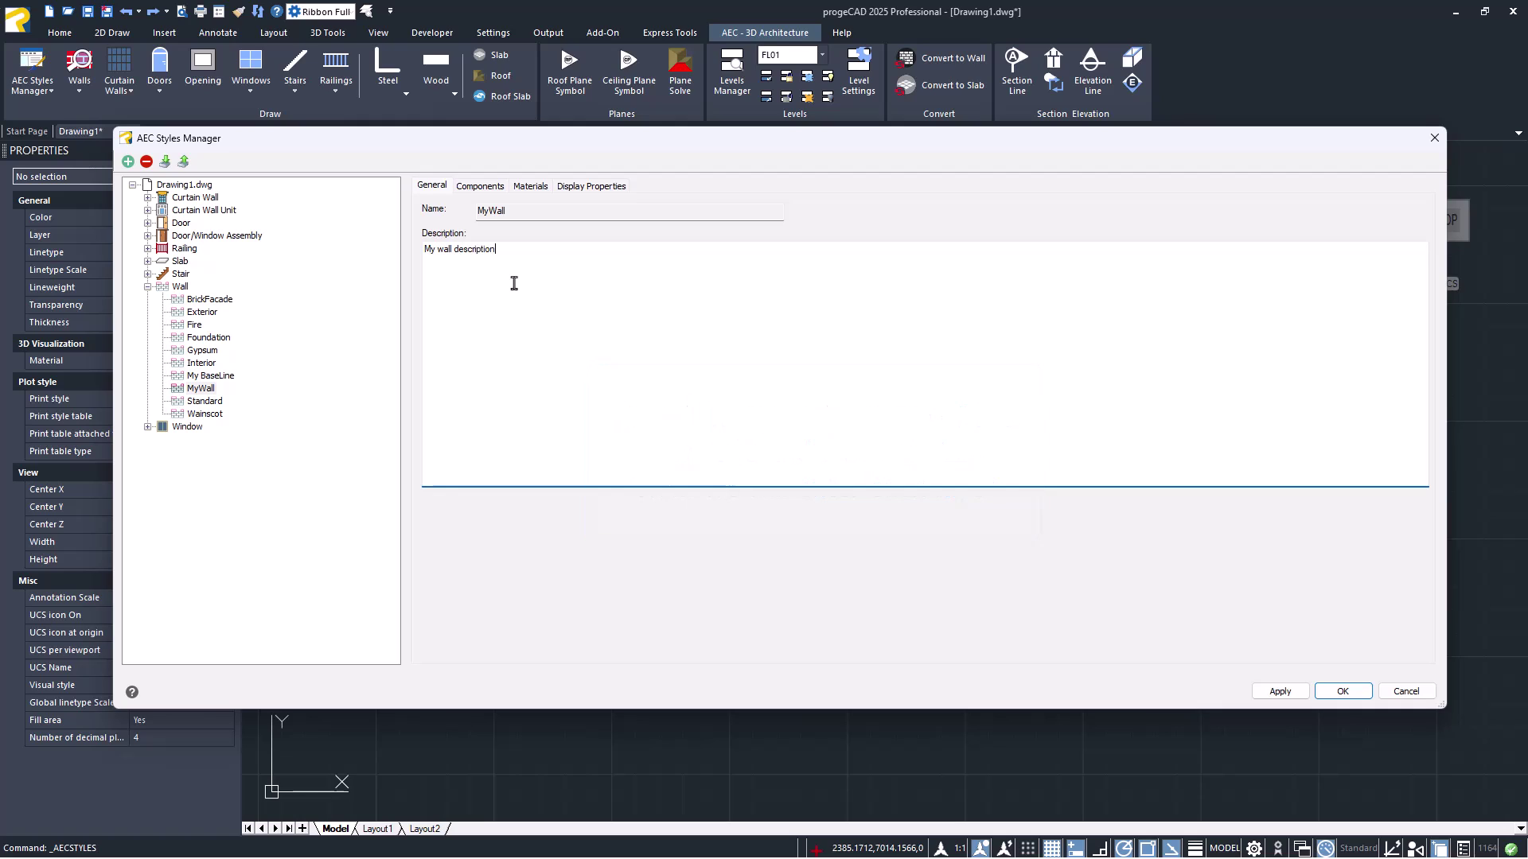
- On the Components tab, name the first layer Internal Plaster with priority 1200
left_click(480, 185)
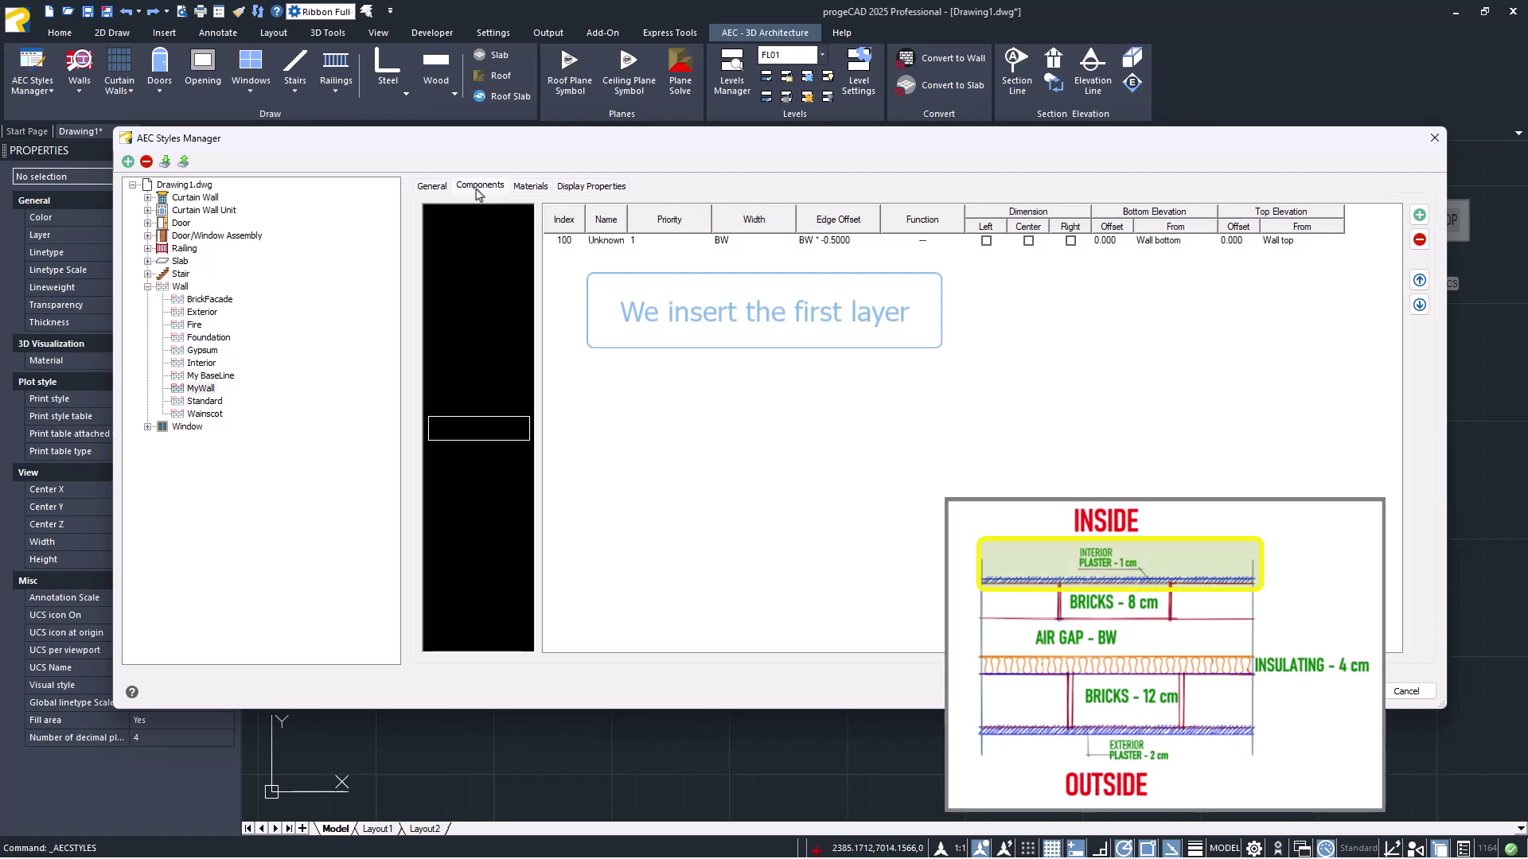
double_click(603, 243)
double_click(627, 243)
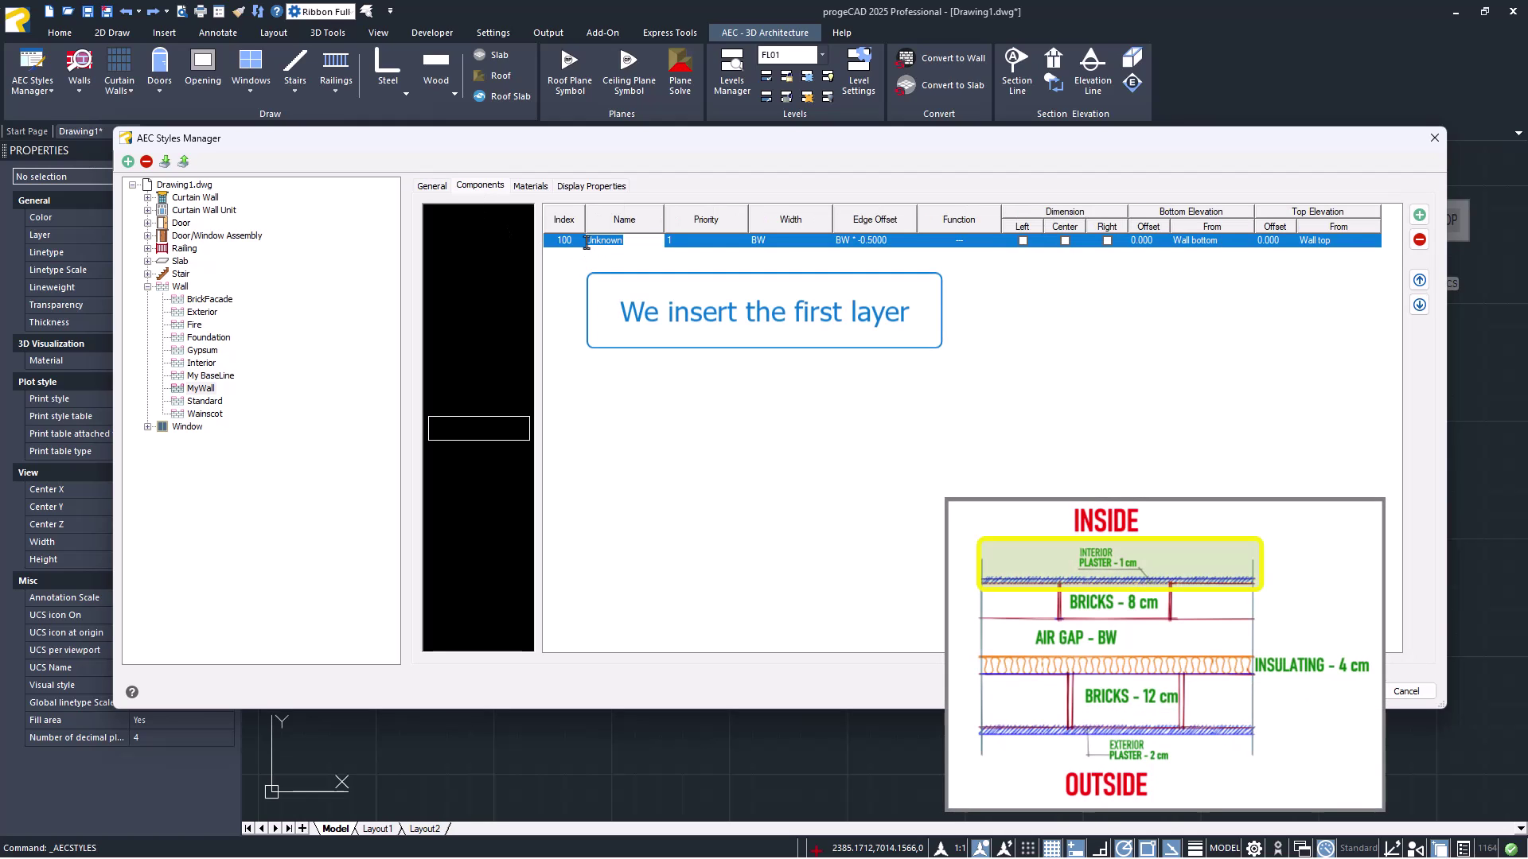
type("Internal Plaster")
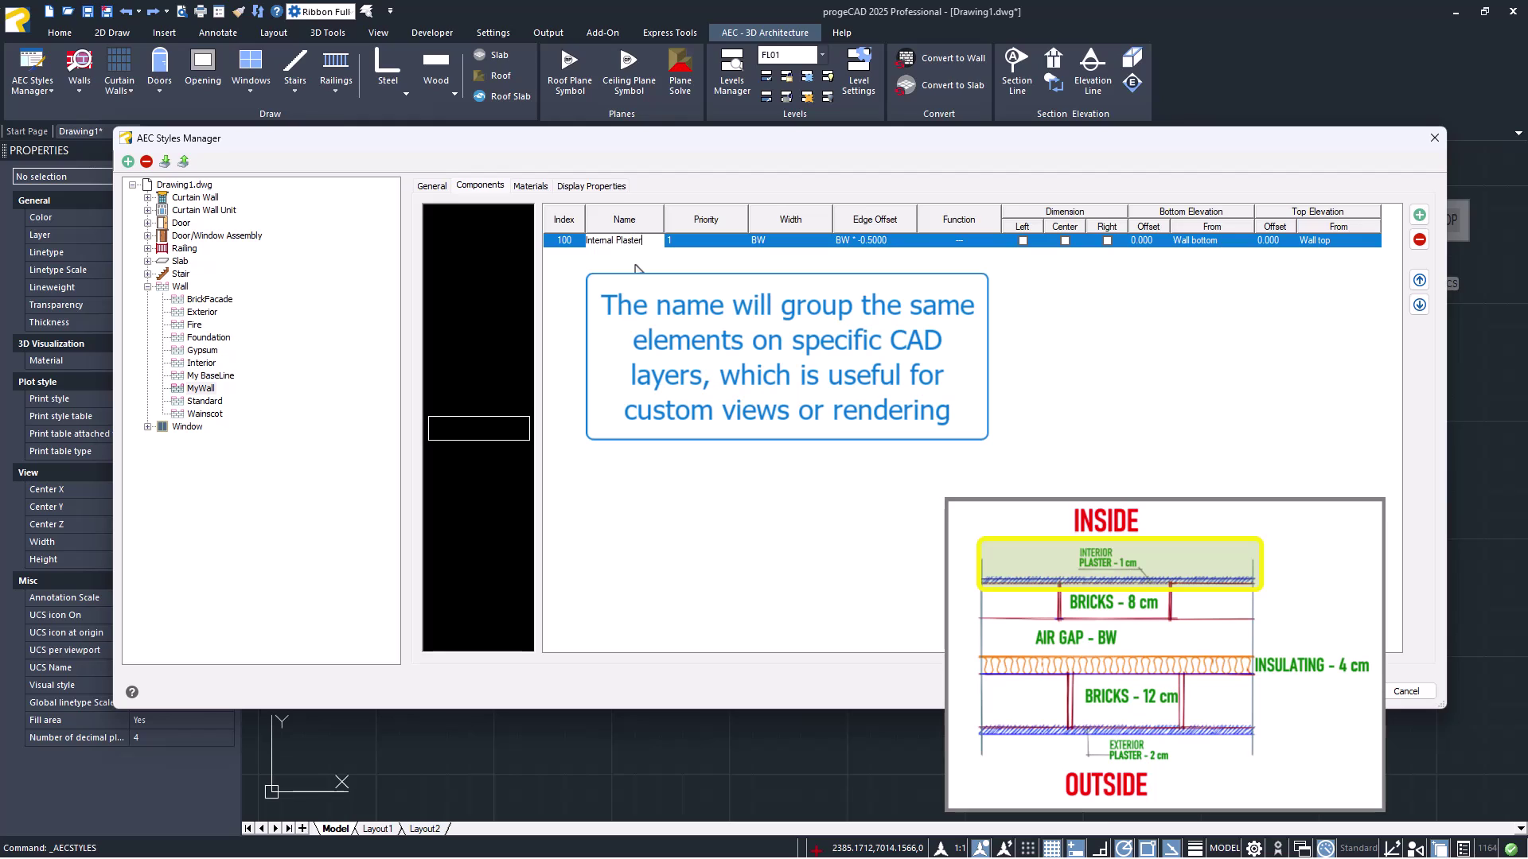
double_click(685, 240)
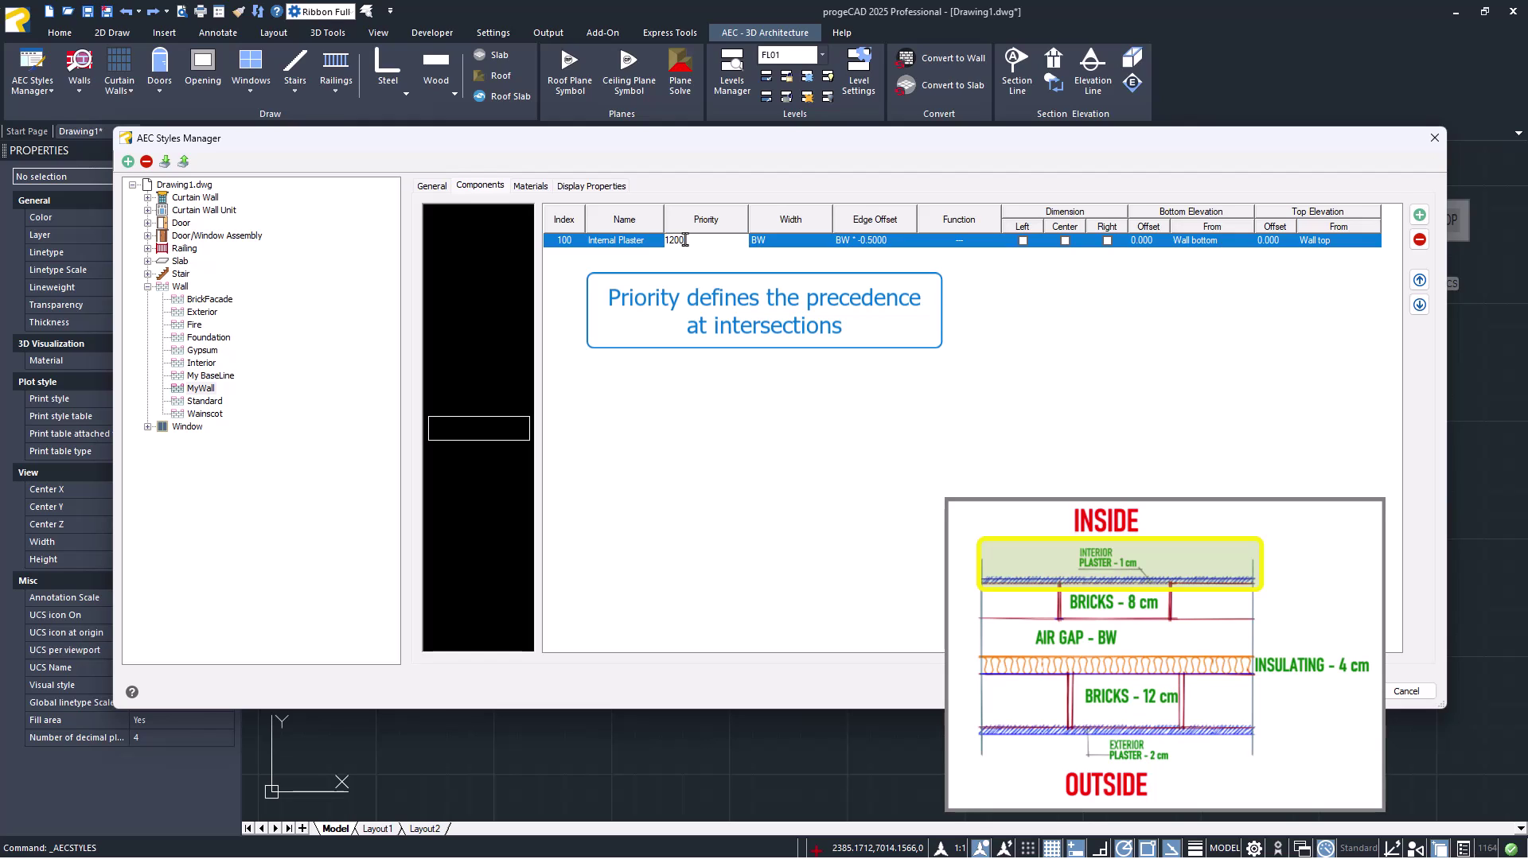
type("200")
double_click(795, 239)
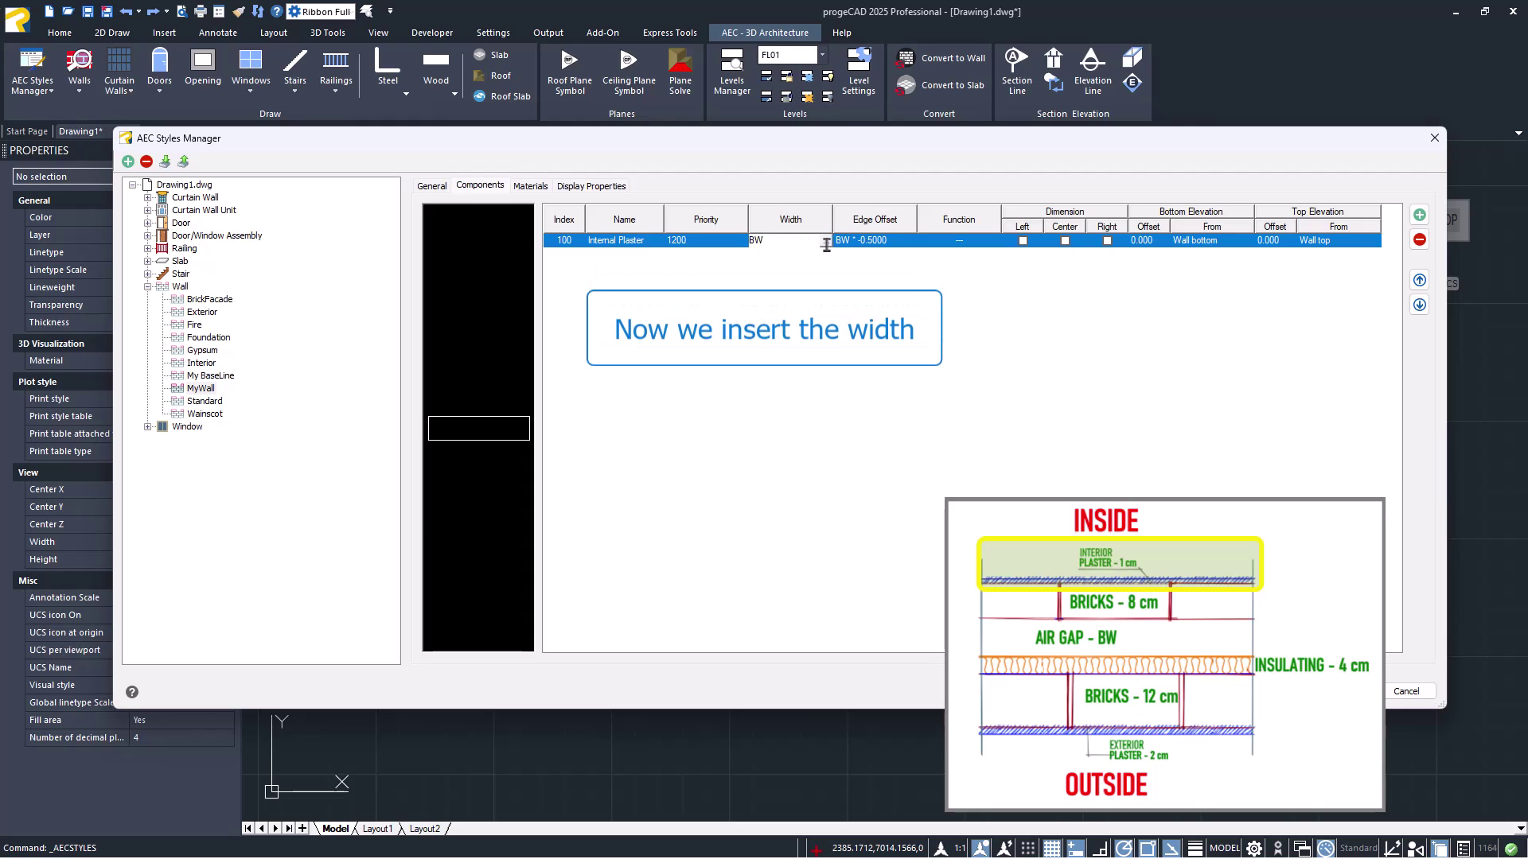
- Give Internal Plaster a fixed width of 10, independent of base width
left_click(825, 240)
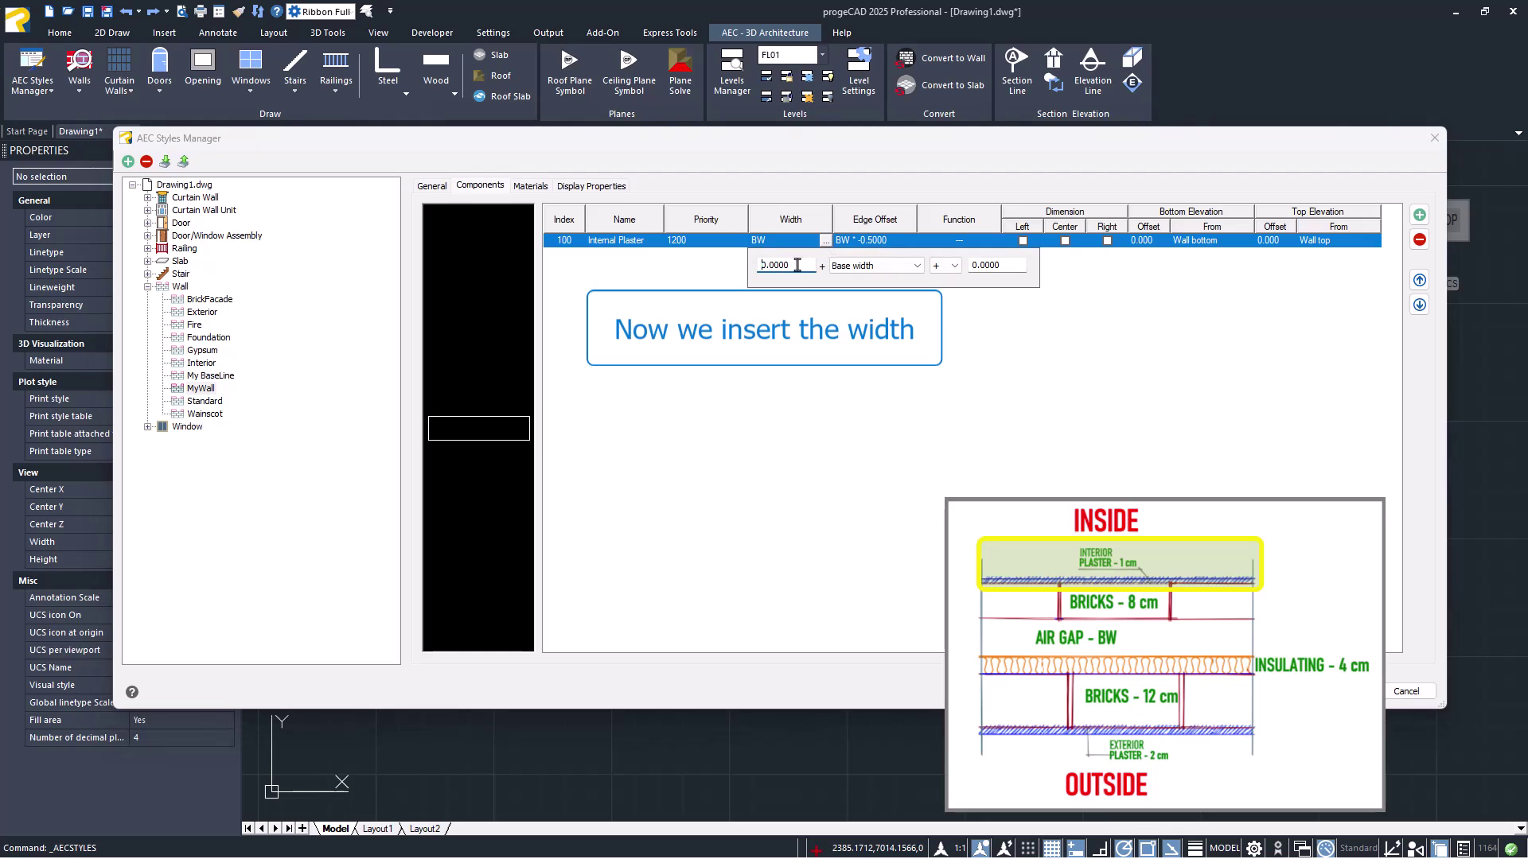
left_click_drag(800, 264, 737, 265)
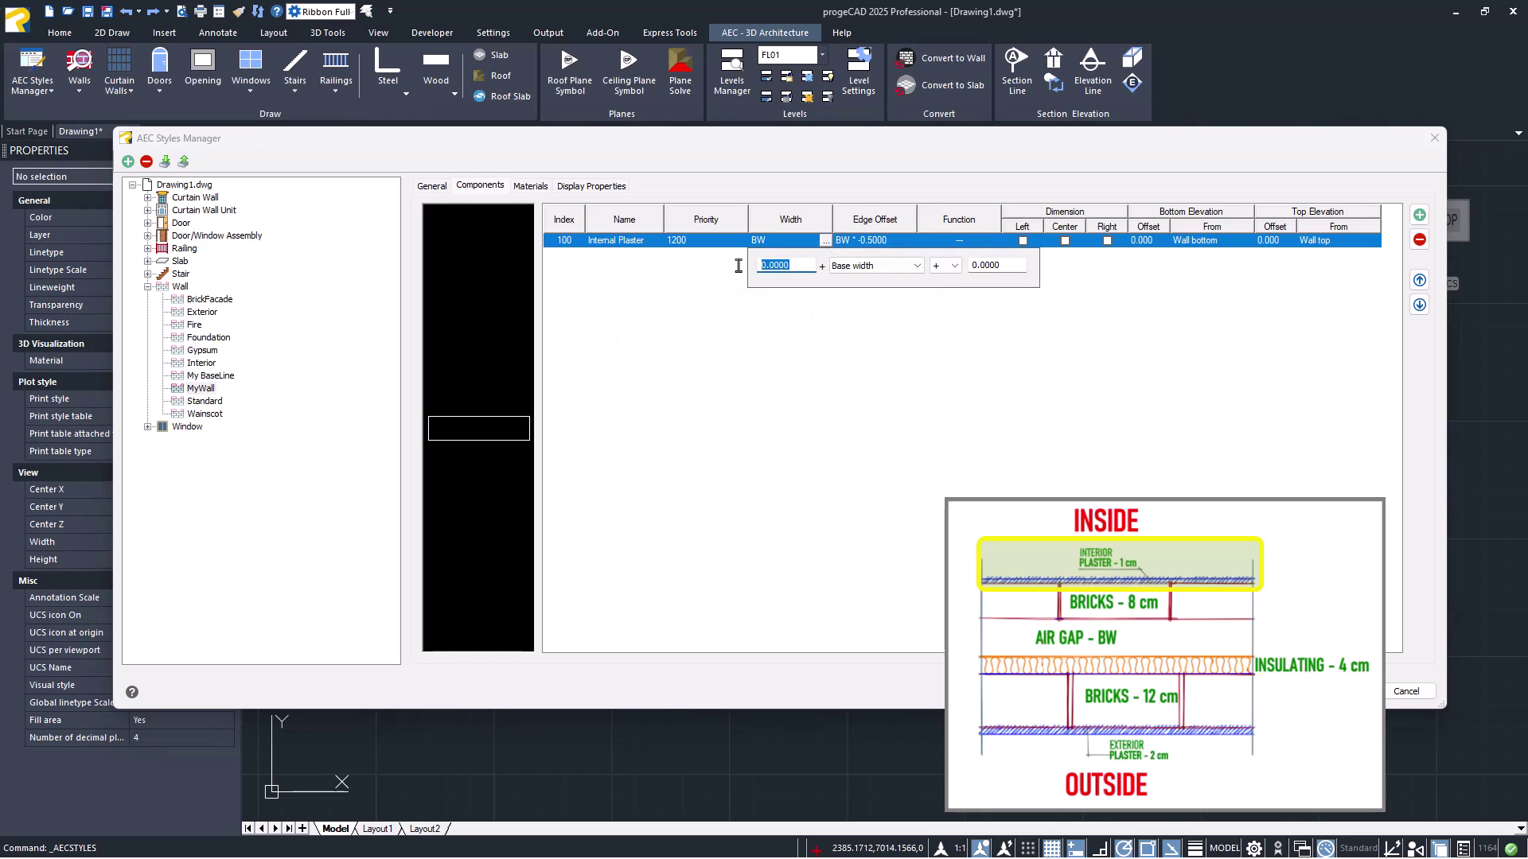
type("10")
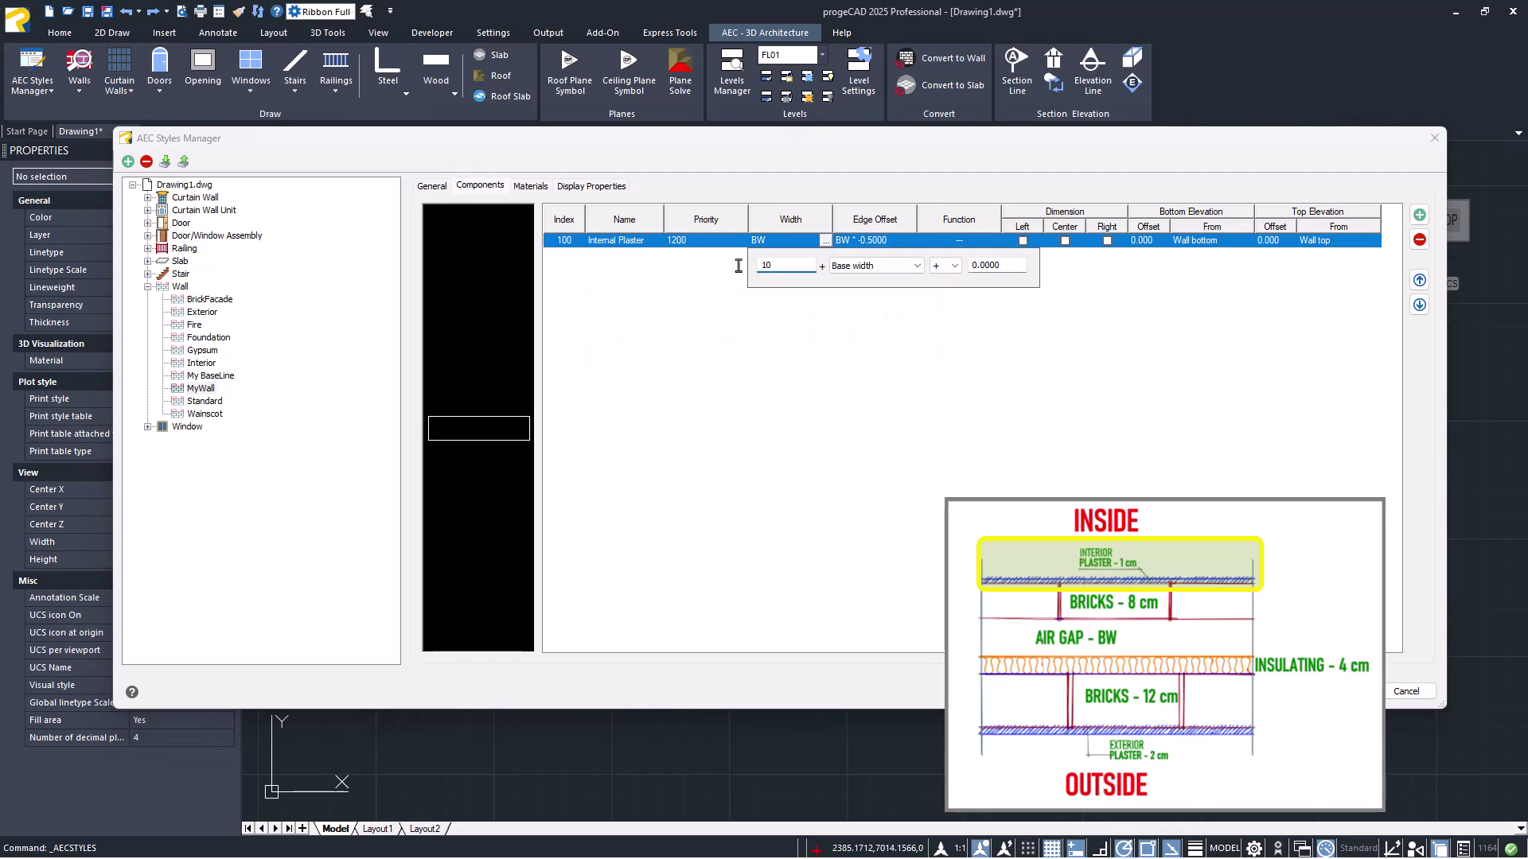
left_click(868, 266)
left_click(873, 287)
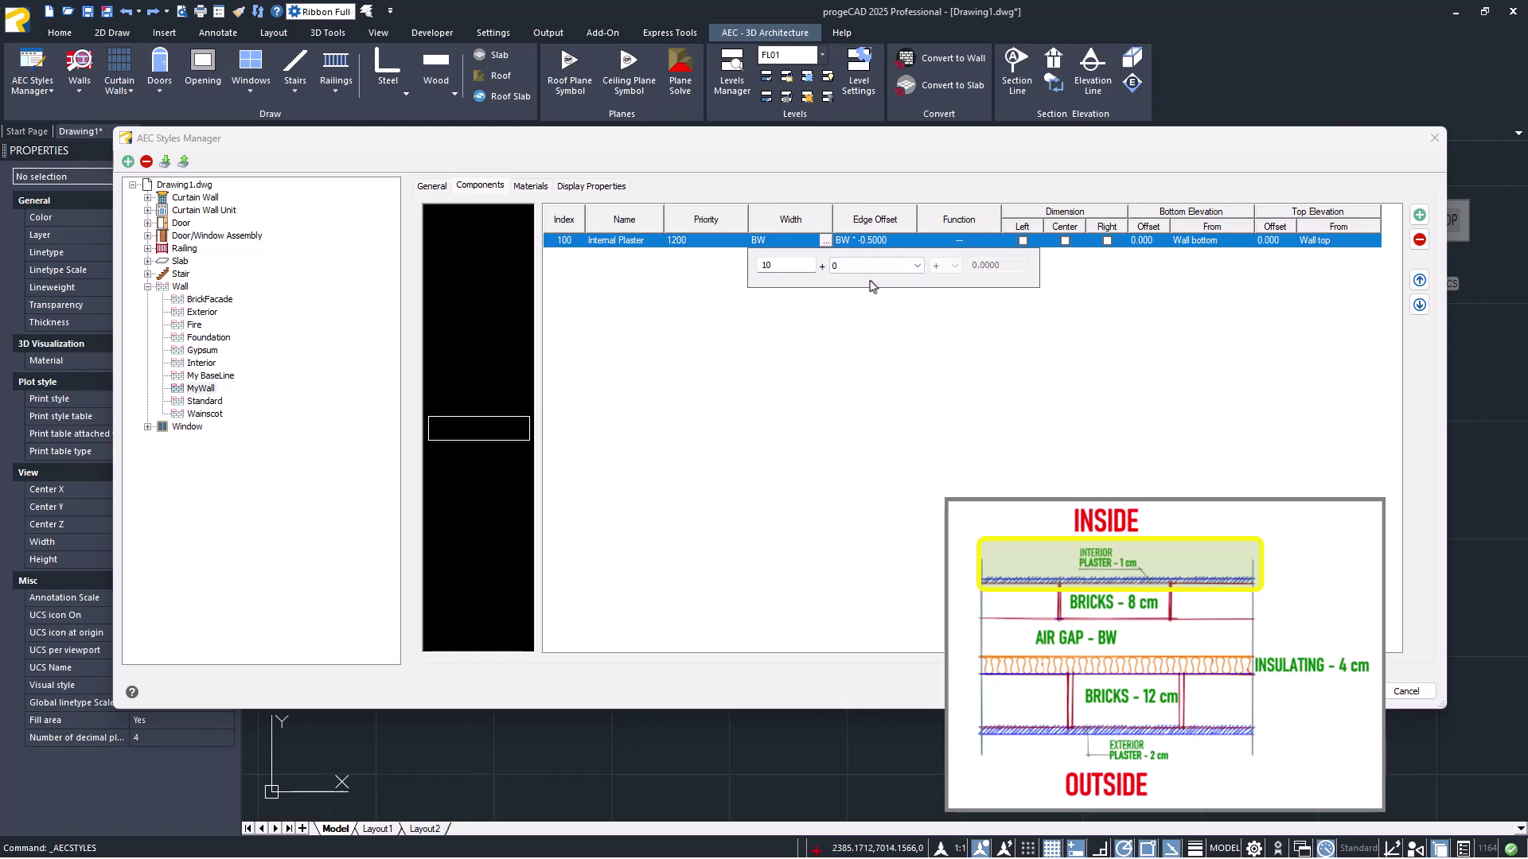
key("Return")
- Set Internal Plaster's edge offset to a fixed 0 and add a second component
left_click(907, 241)
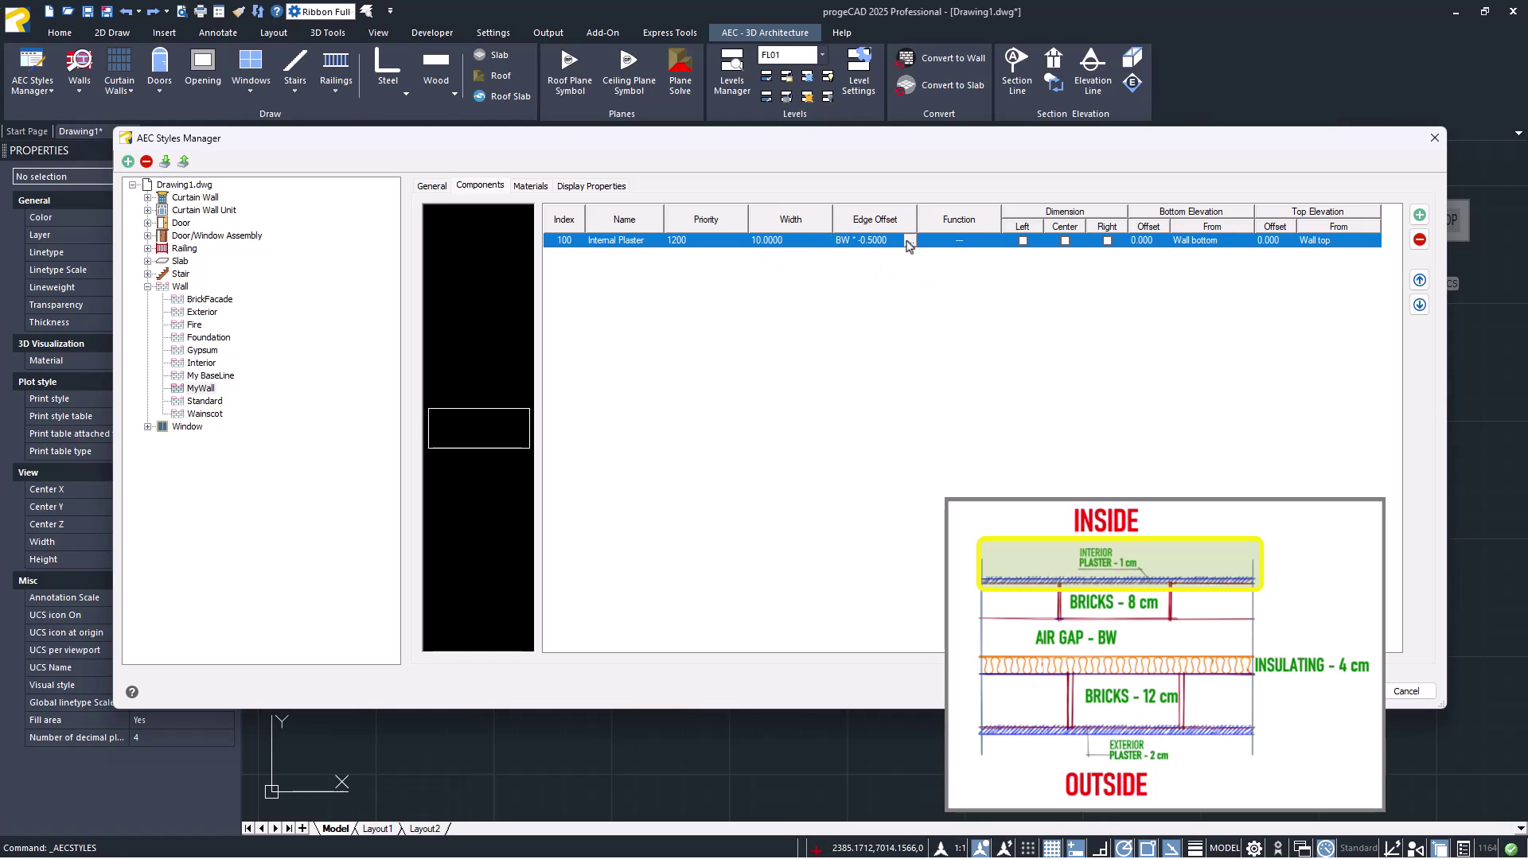
left_click(910, 241)
left_click(959, 266)
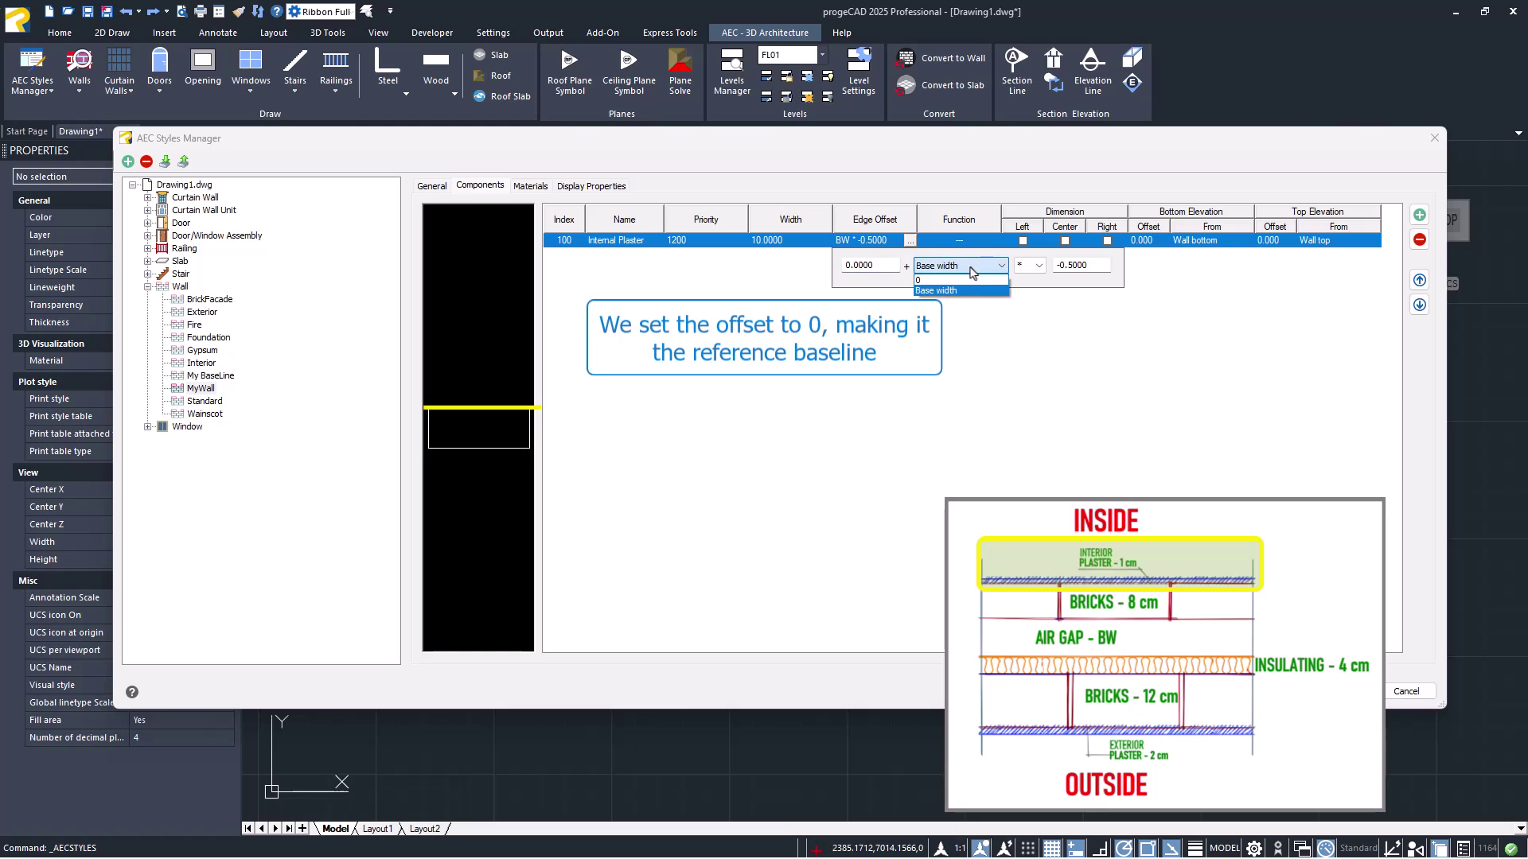
left_click(970, 280)
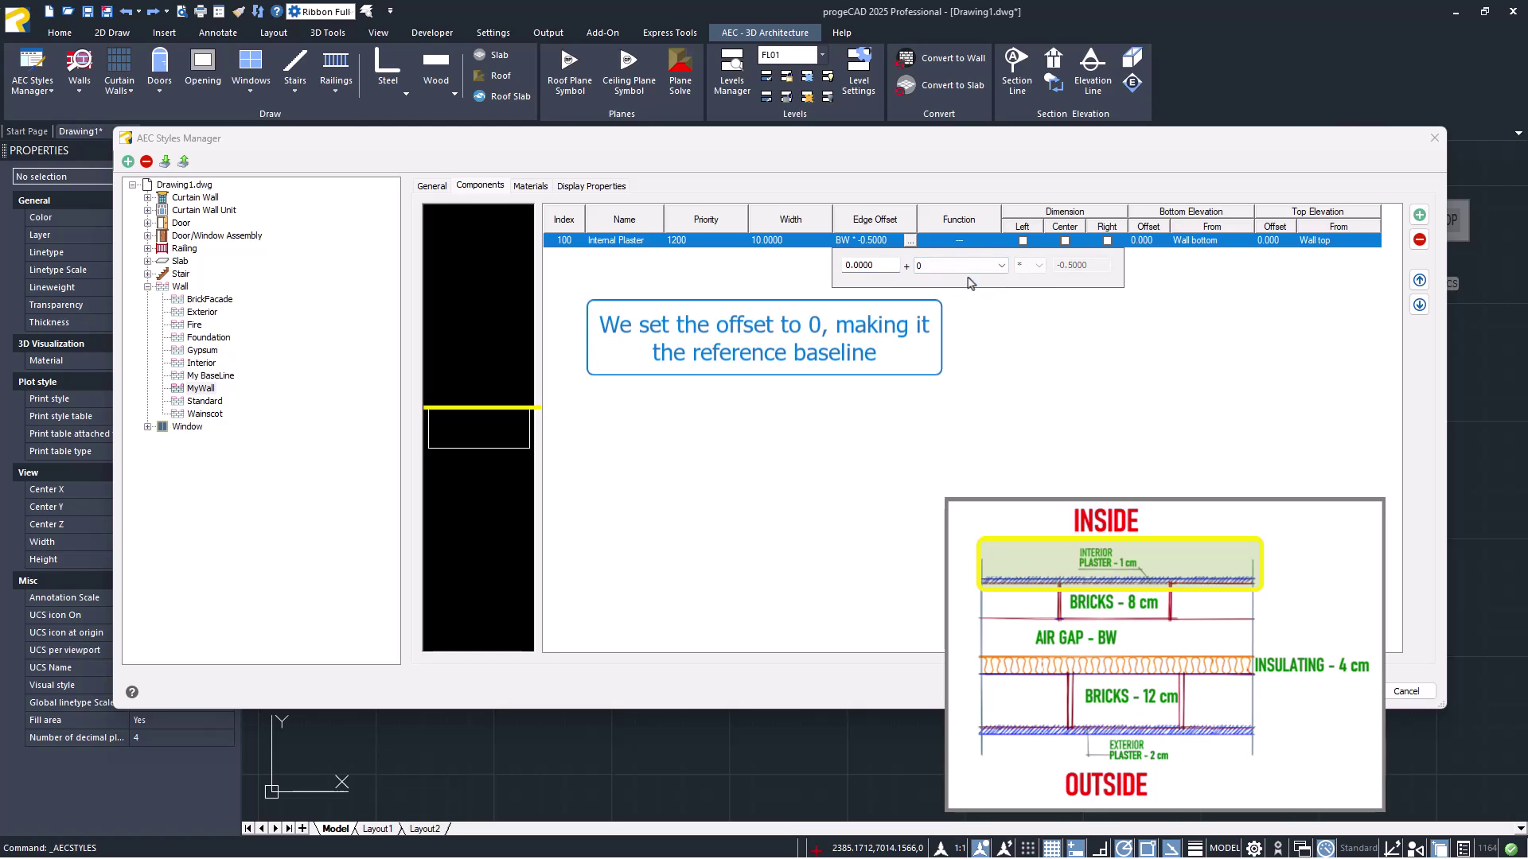
key("Return")
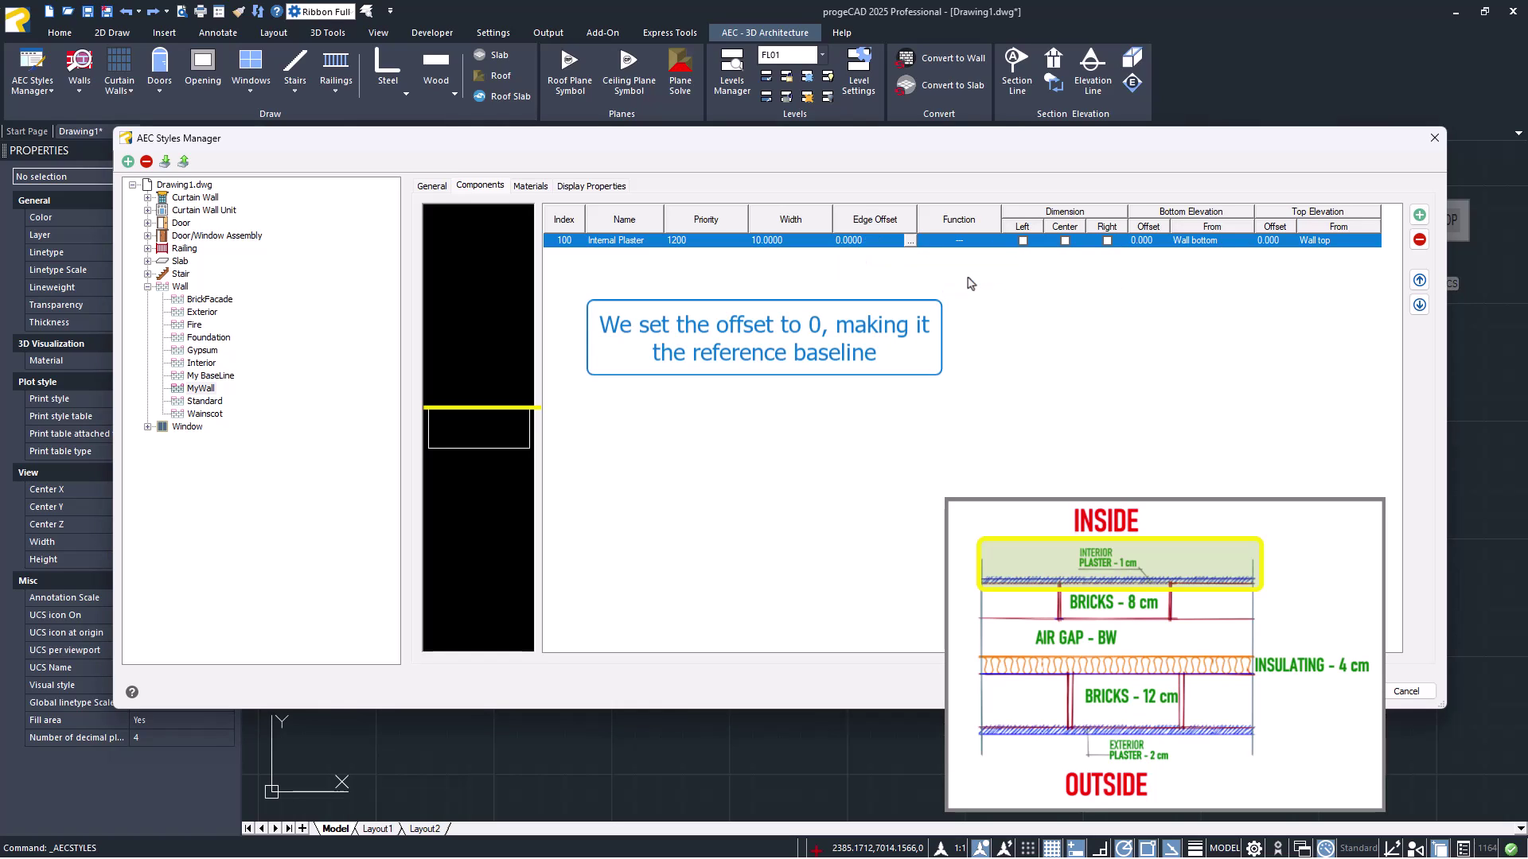
left_click(1419, 215)
- Name component 101 Bricks with priority 800
left_click(612, 256)
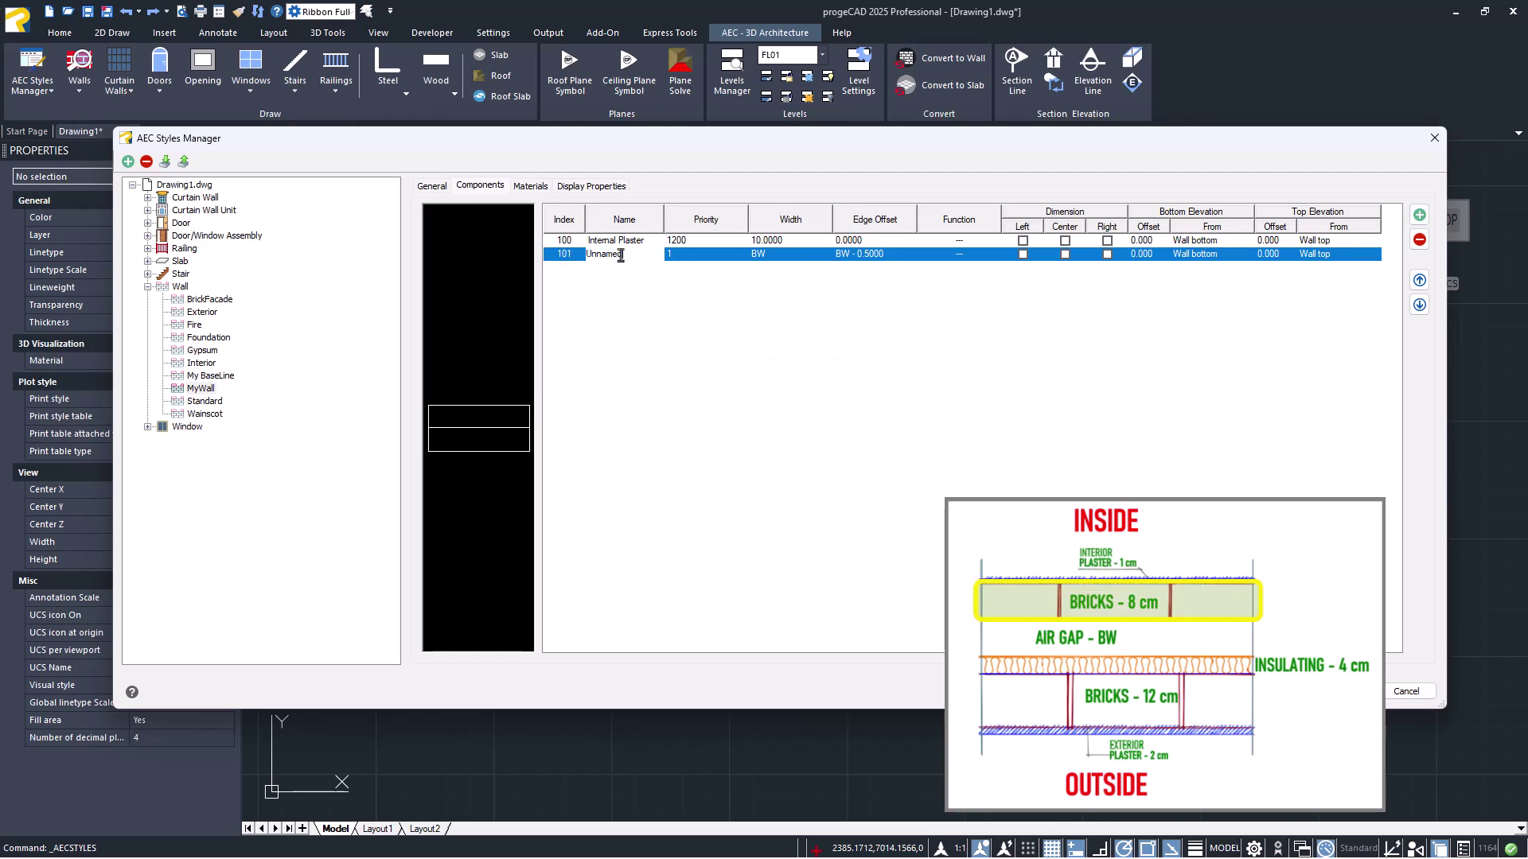
left_click(588, 254)
type("Bricks")
left_click(733, 255)
left_click(733, 255)
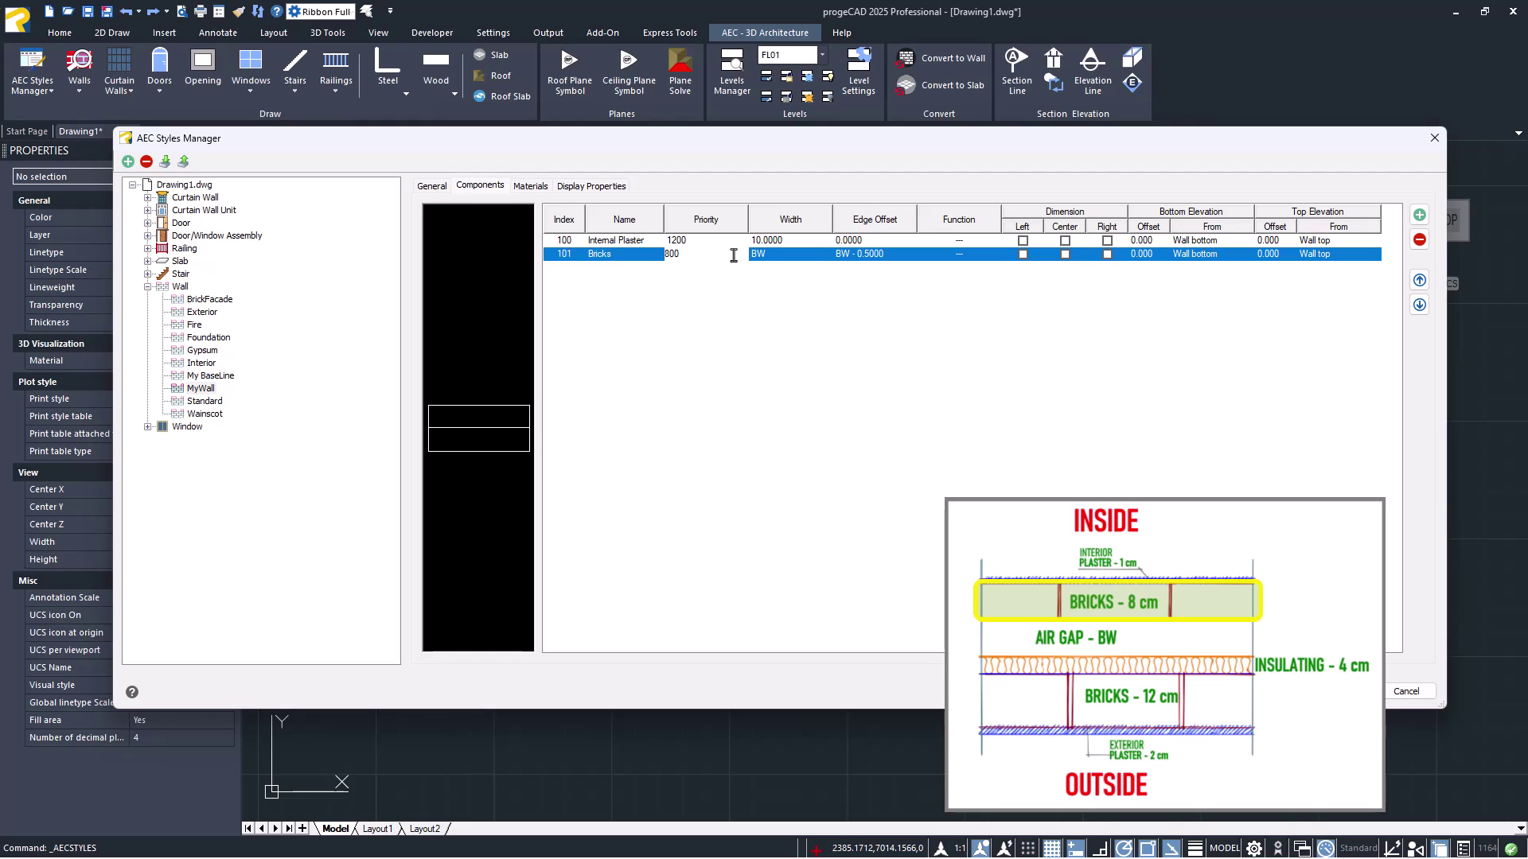
key("Tab")
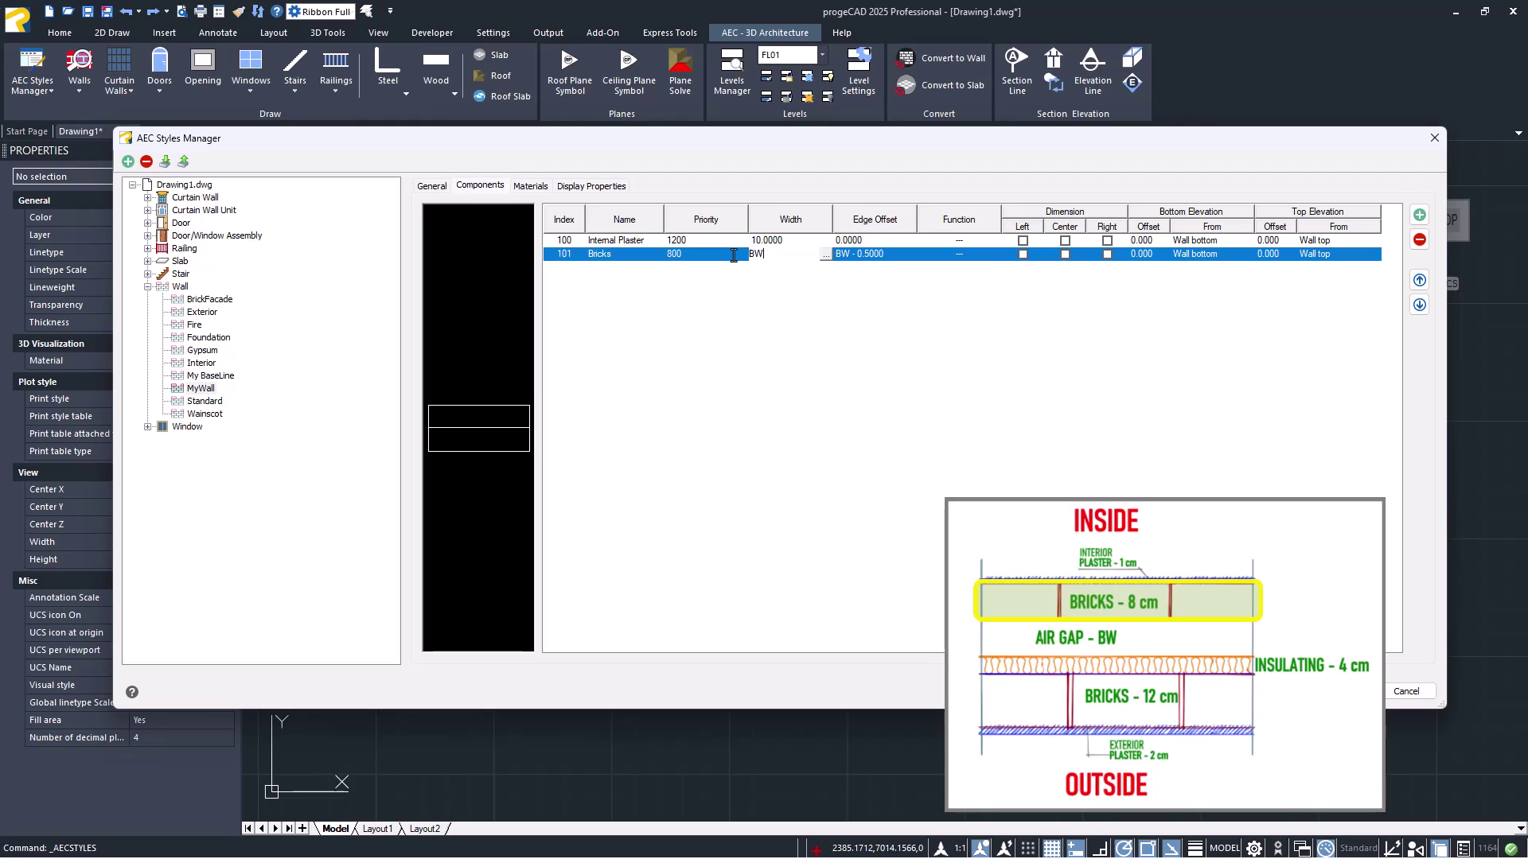
- Give the Bricks layer a fixed width of 80
left_click(825, 255)
left_click_drag(790, 279, 768, 280)
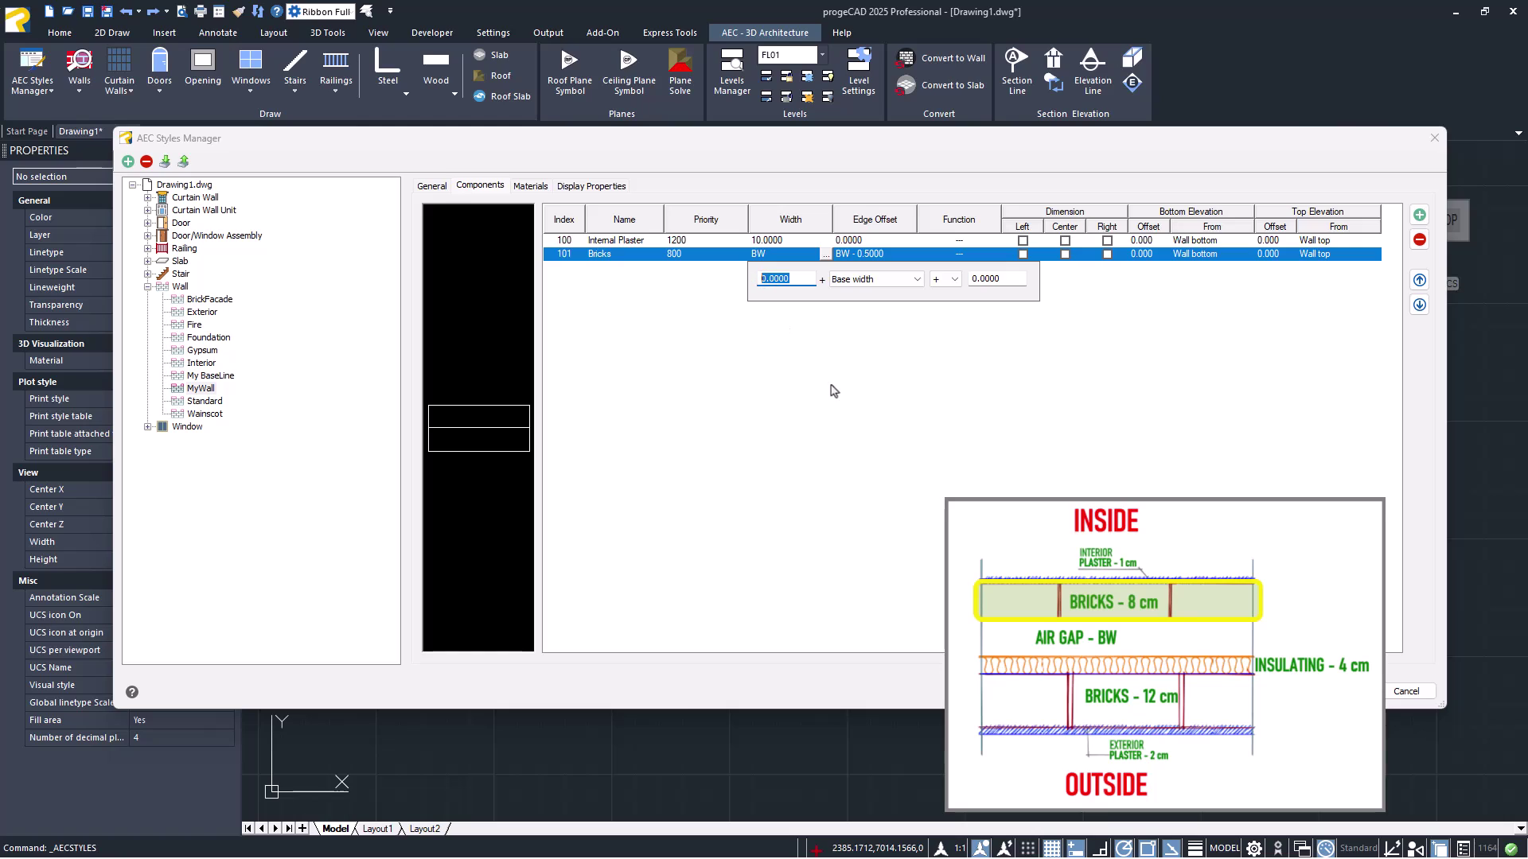
type("80")
left_click(899, 280)
left_click(899, 298)
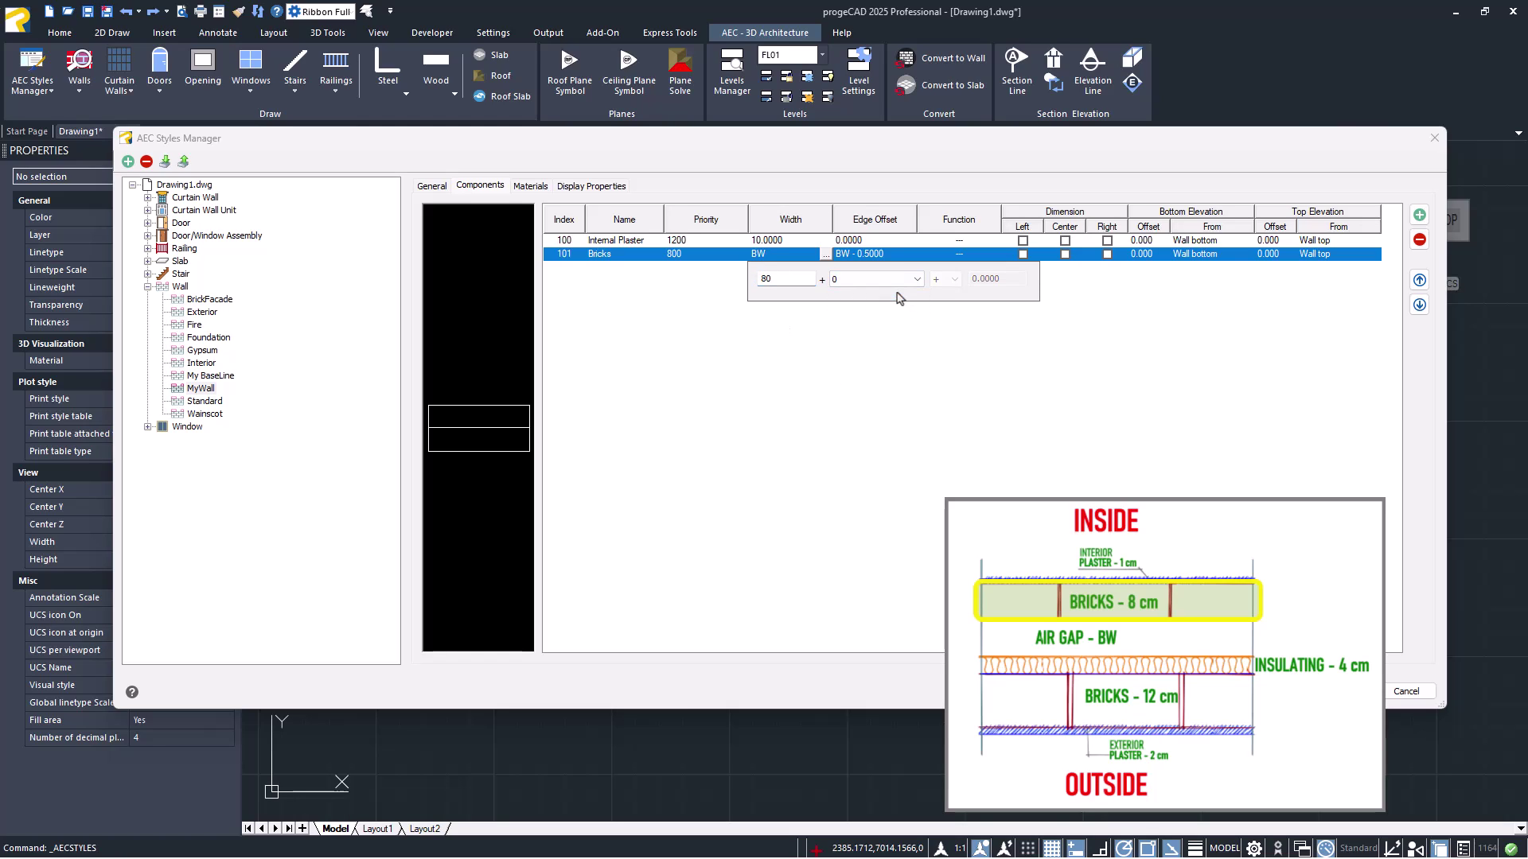
key("Return")
- Set the Bricks edge offset to a fixed 10, independent of base width
left_click(909, 255)
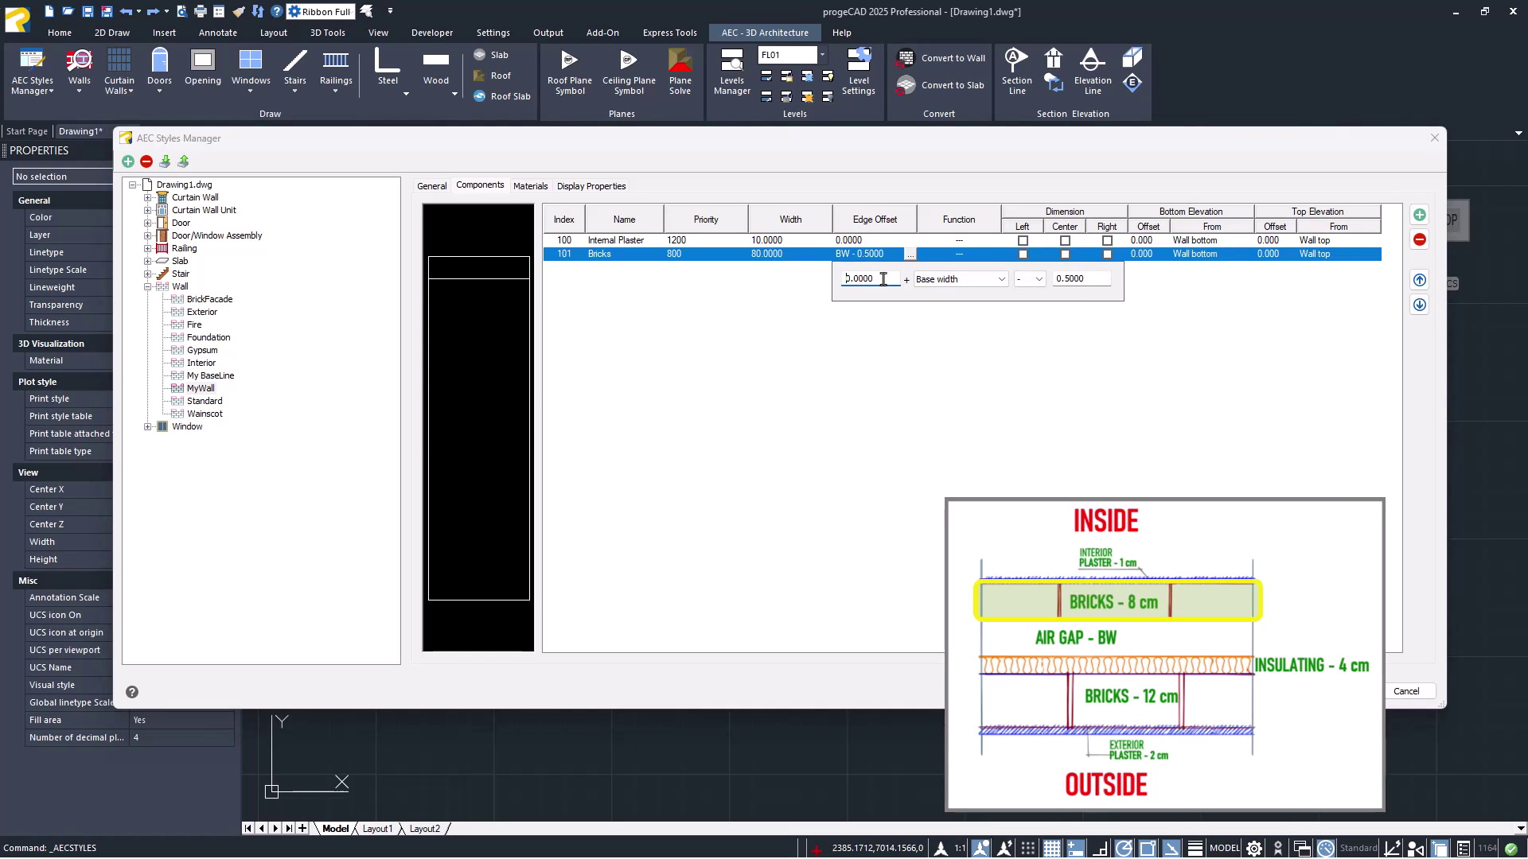
type("10")
left_click(999, 282)
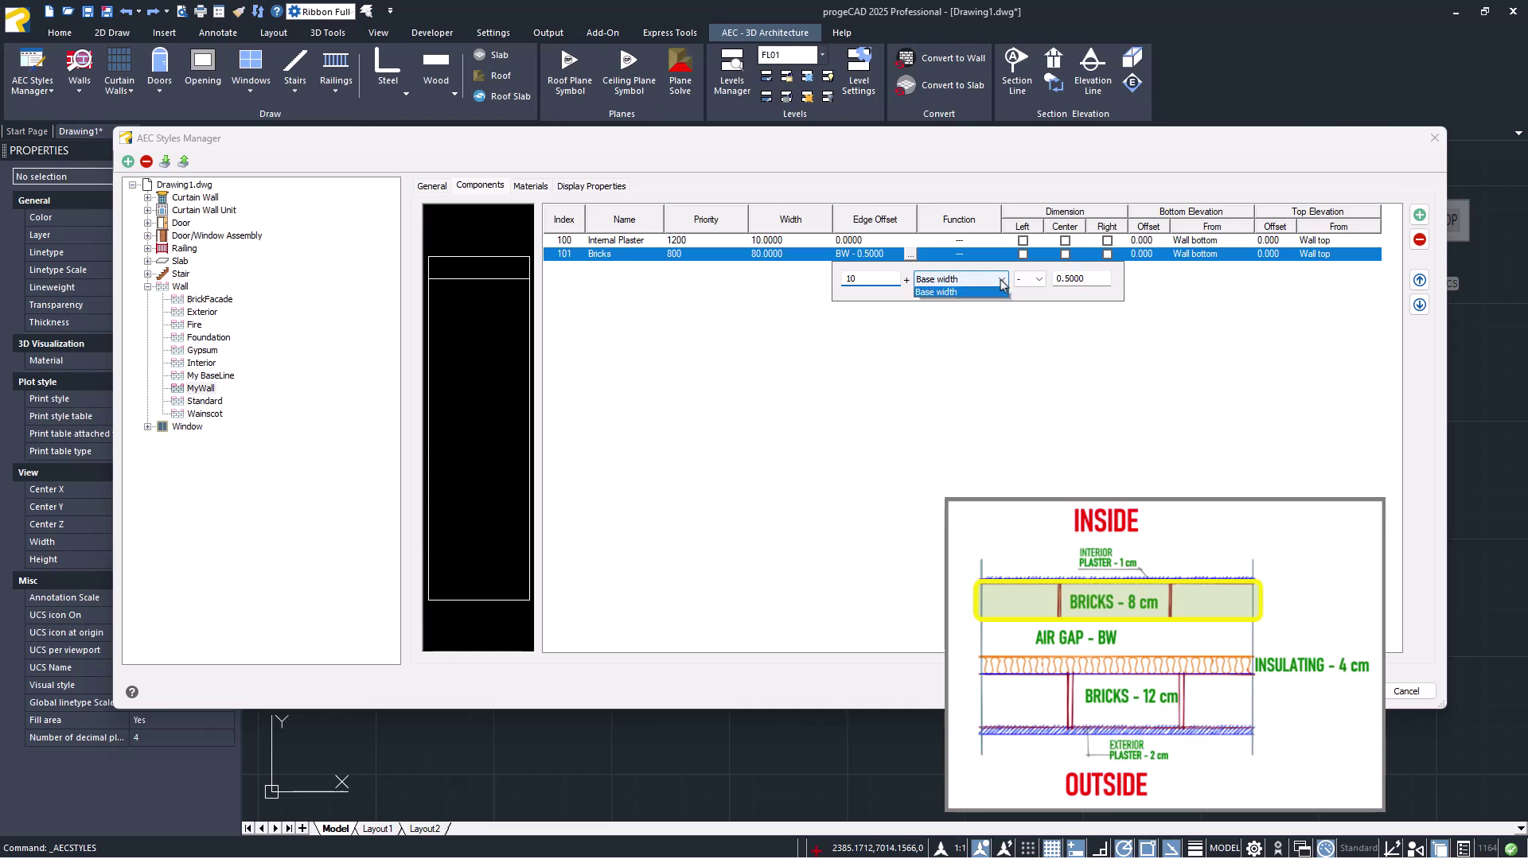
left_click(989, 296)
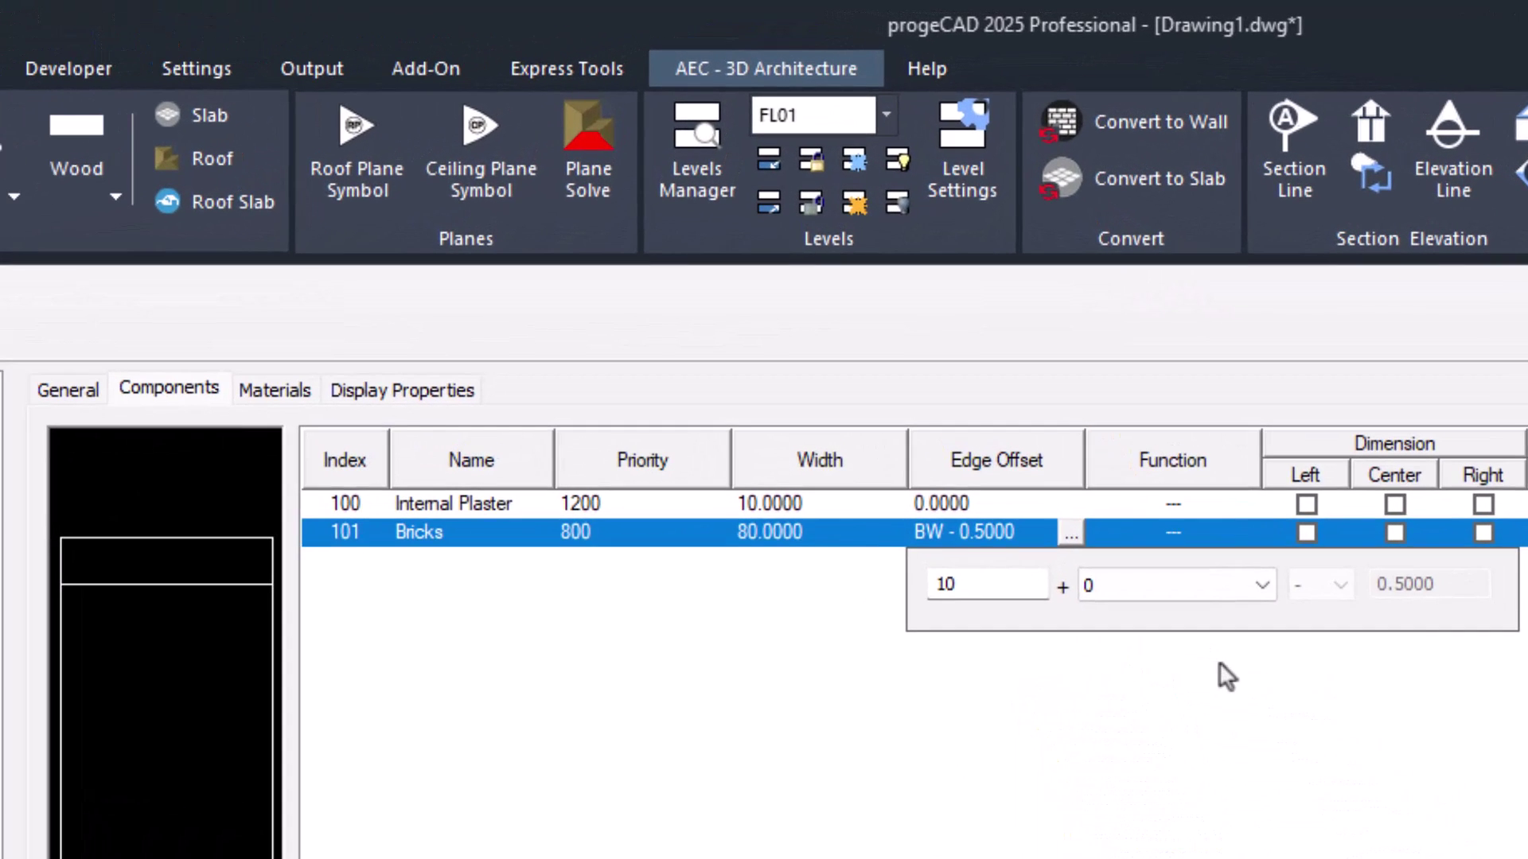
left_click(981, 315)
- Set the Bricks layer function to Structural and add a third component
left_click(1243, 530)
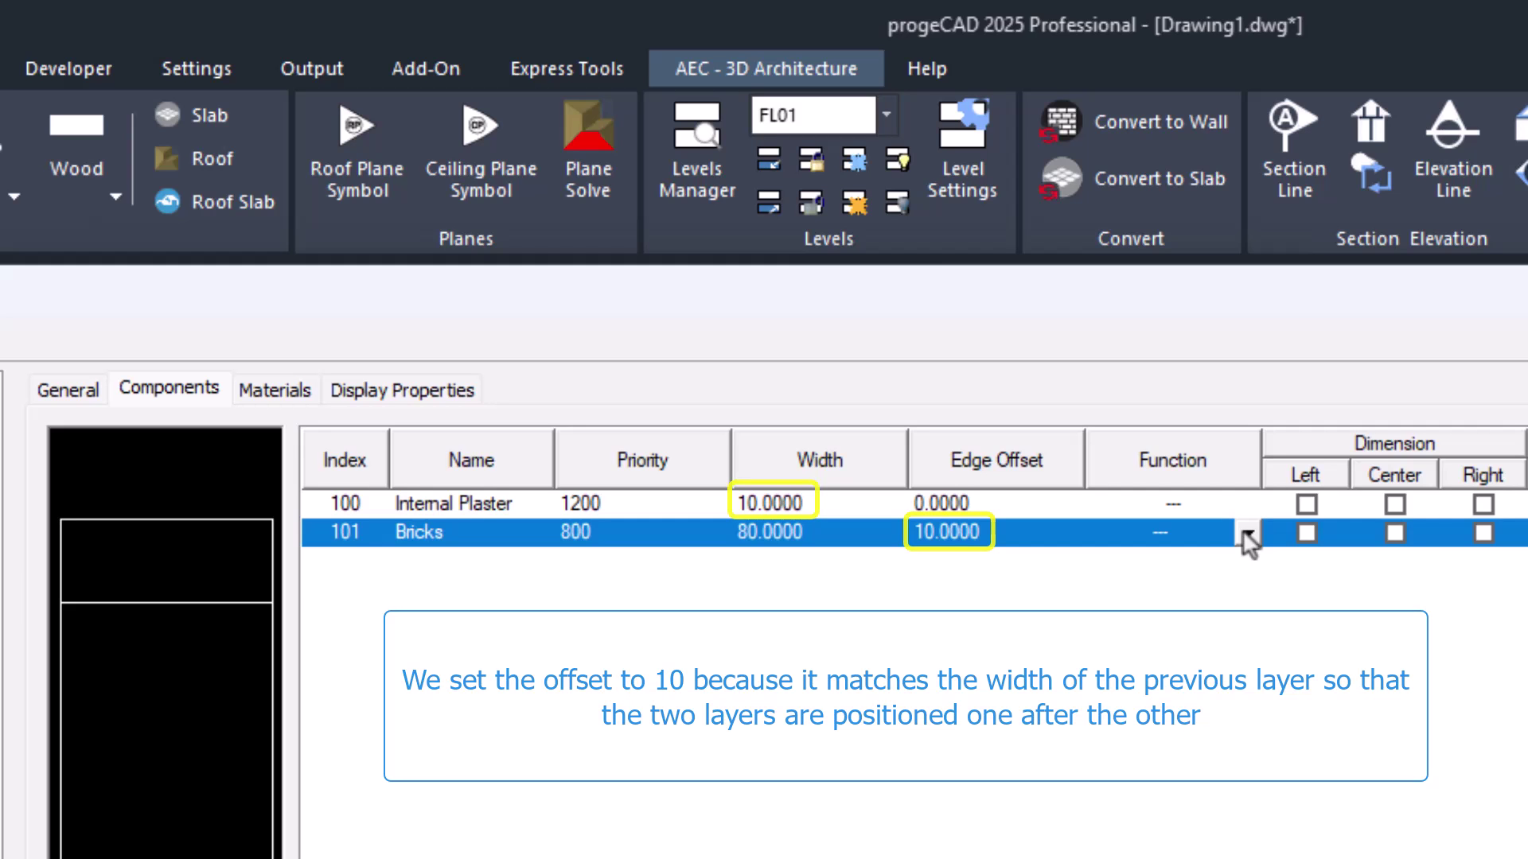
left_click(1247, 532)
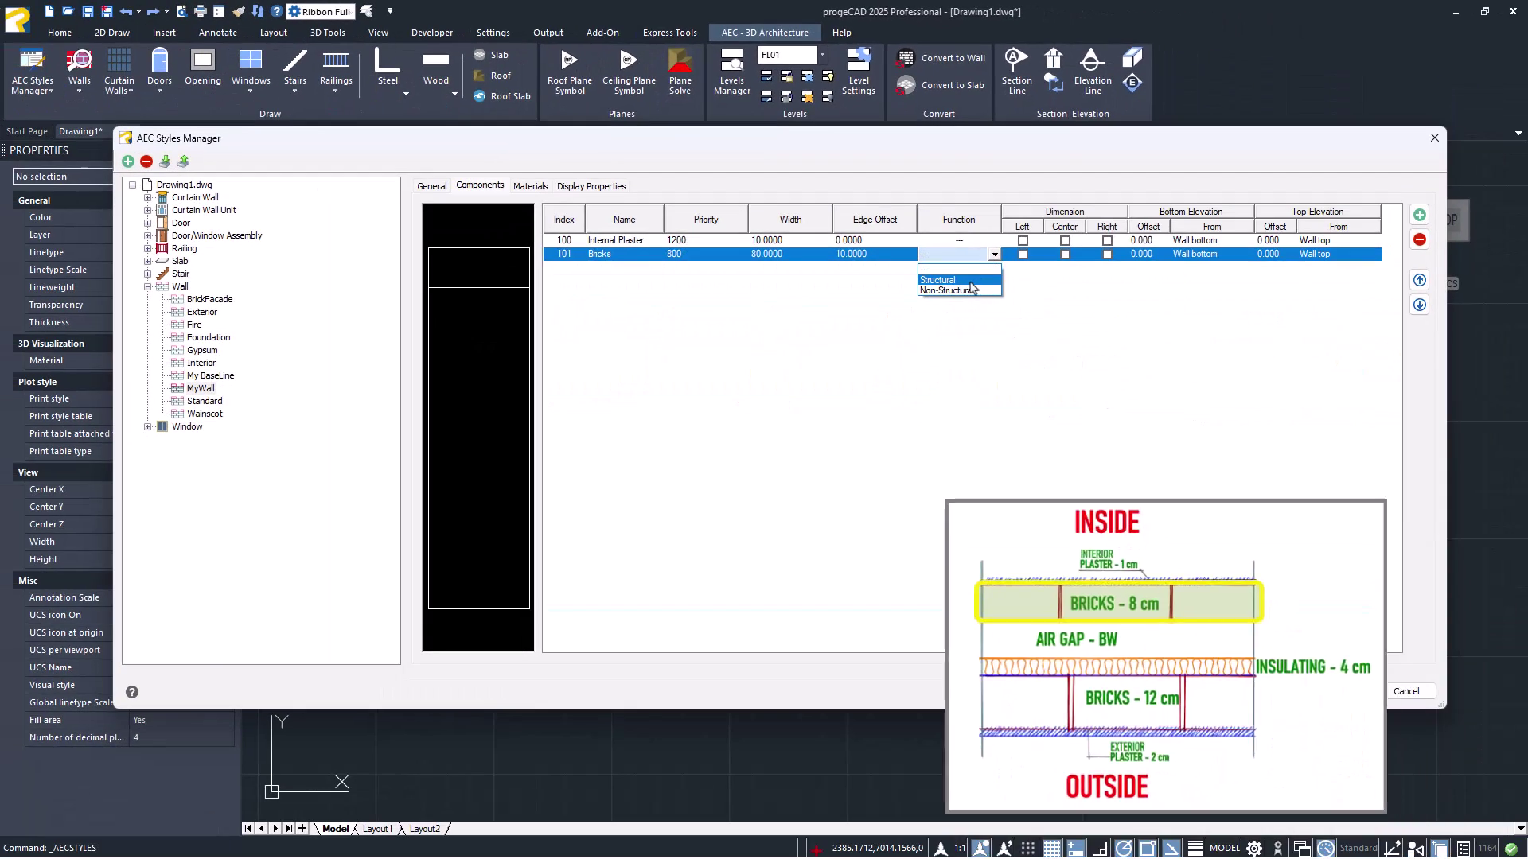
left_click(955, 302)
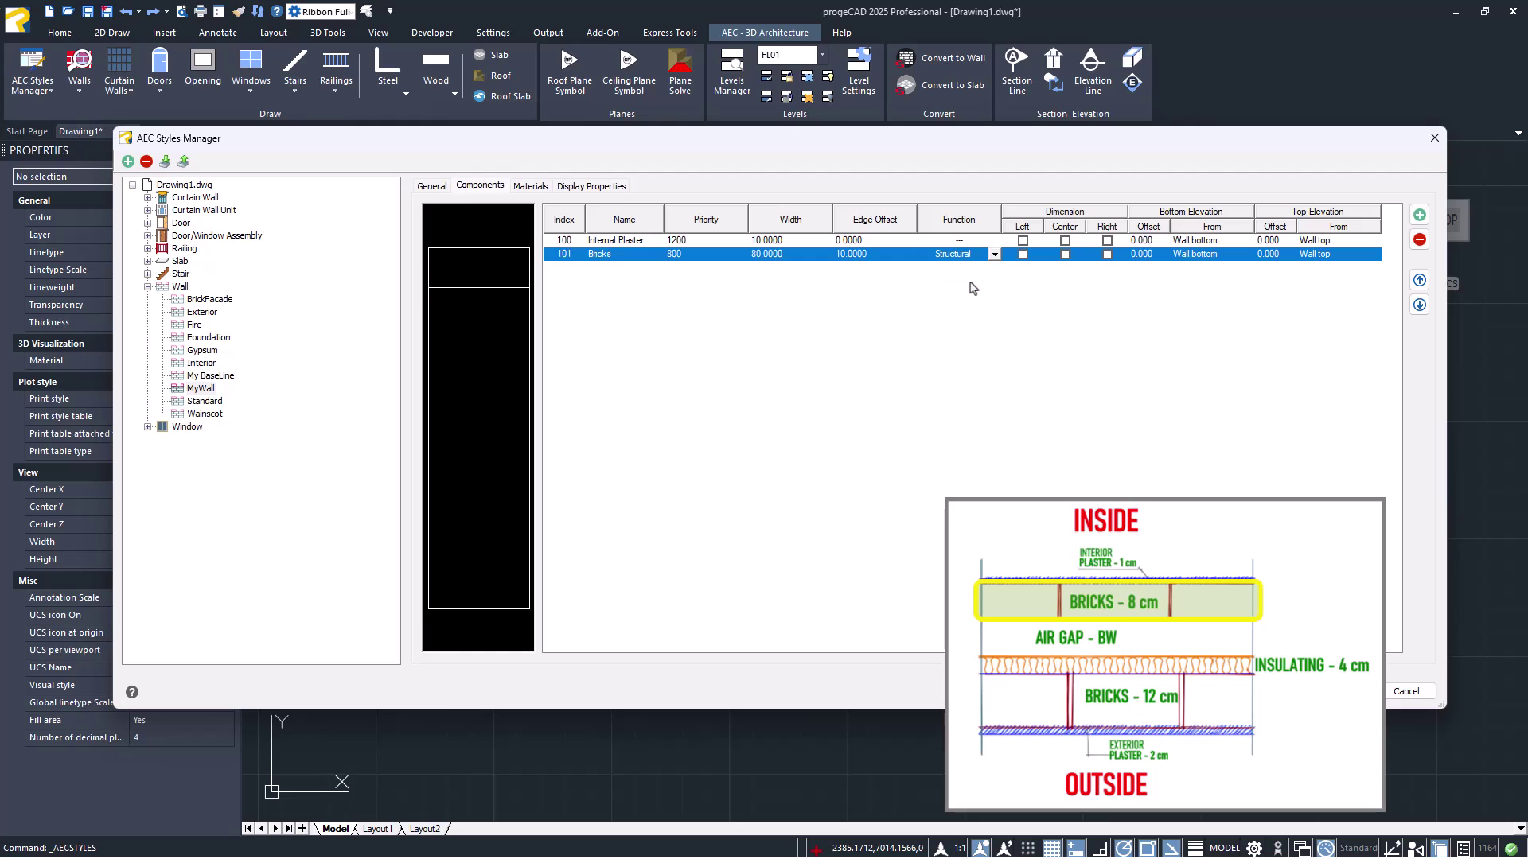
left_click(1419, 215)
- Name component 102 Air Gap with priority 700 and width set to Base width
left_click(623, 271)
left_click(623, 273)
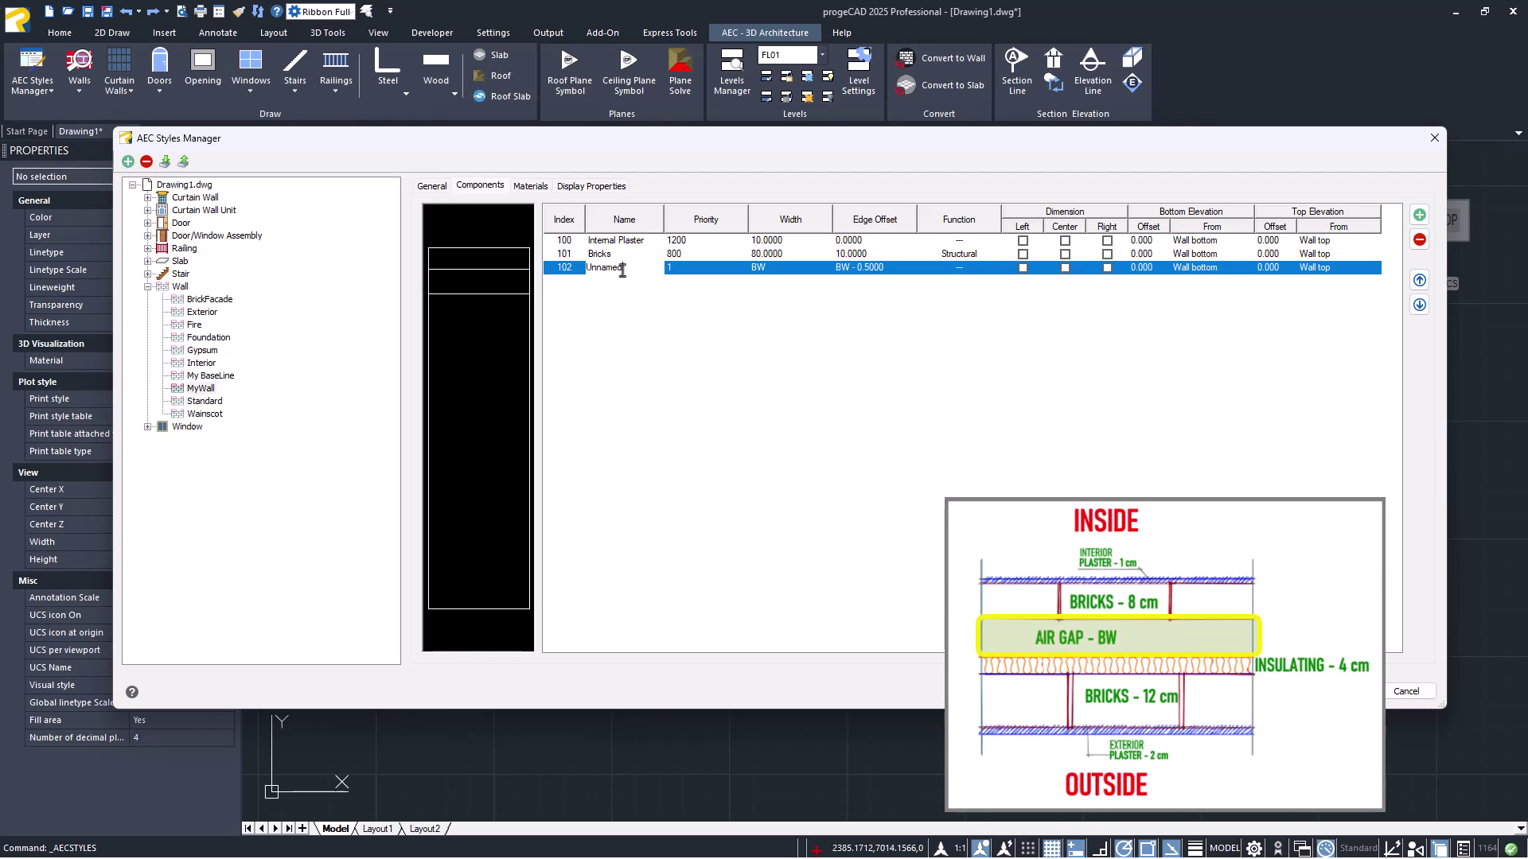
type("Air Gap")
left_click(684, 267)
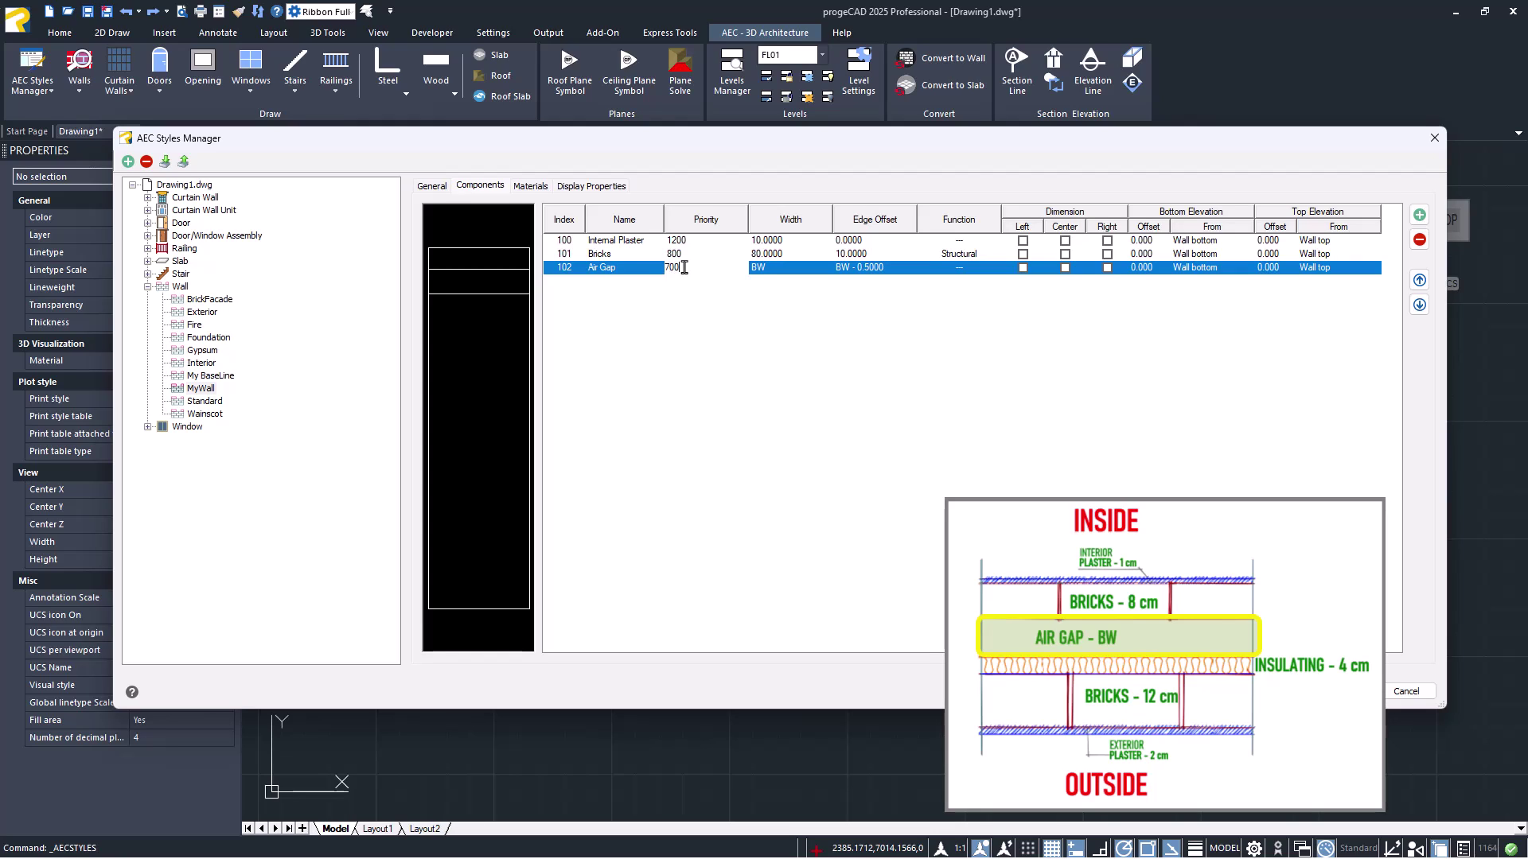
left_click(795, 268)
left_click(825, 268)
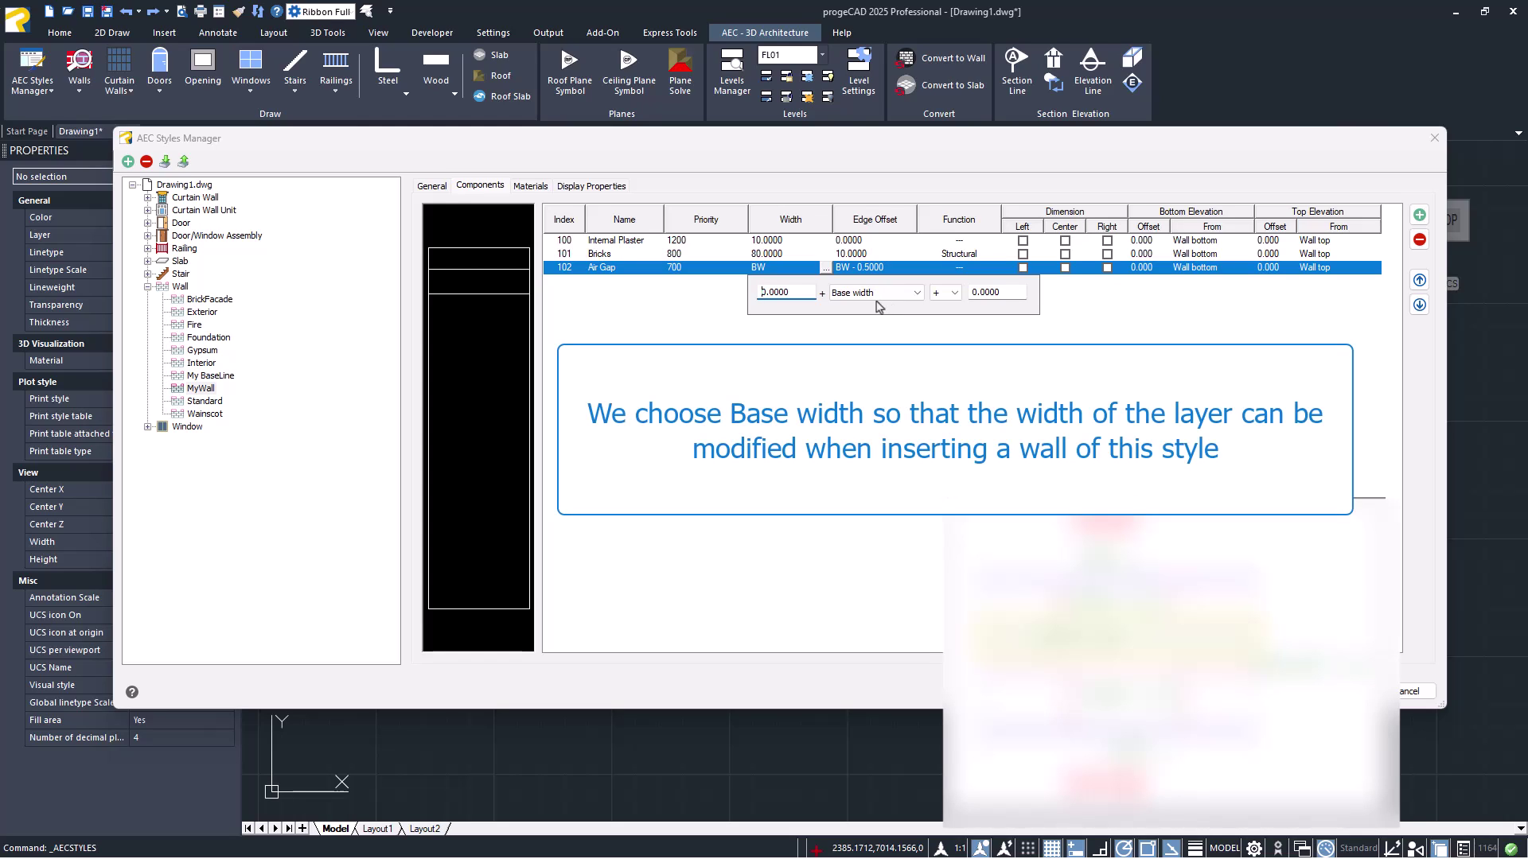
key("Return")
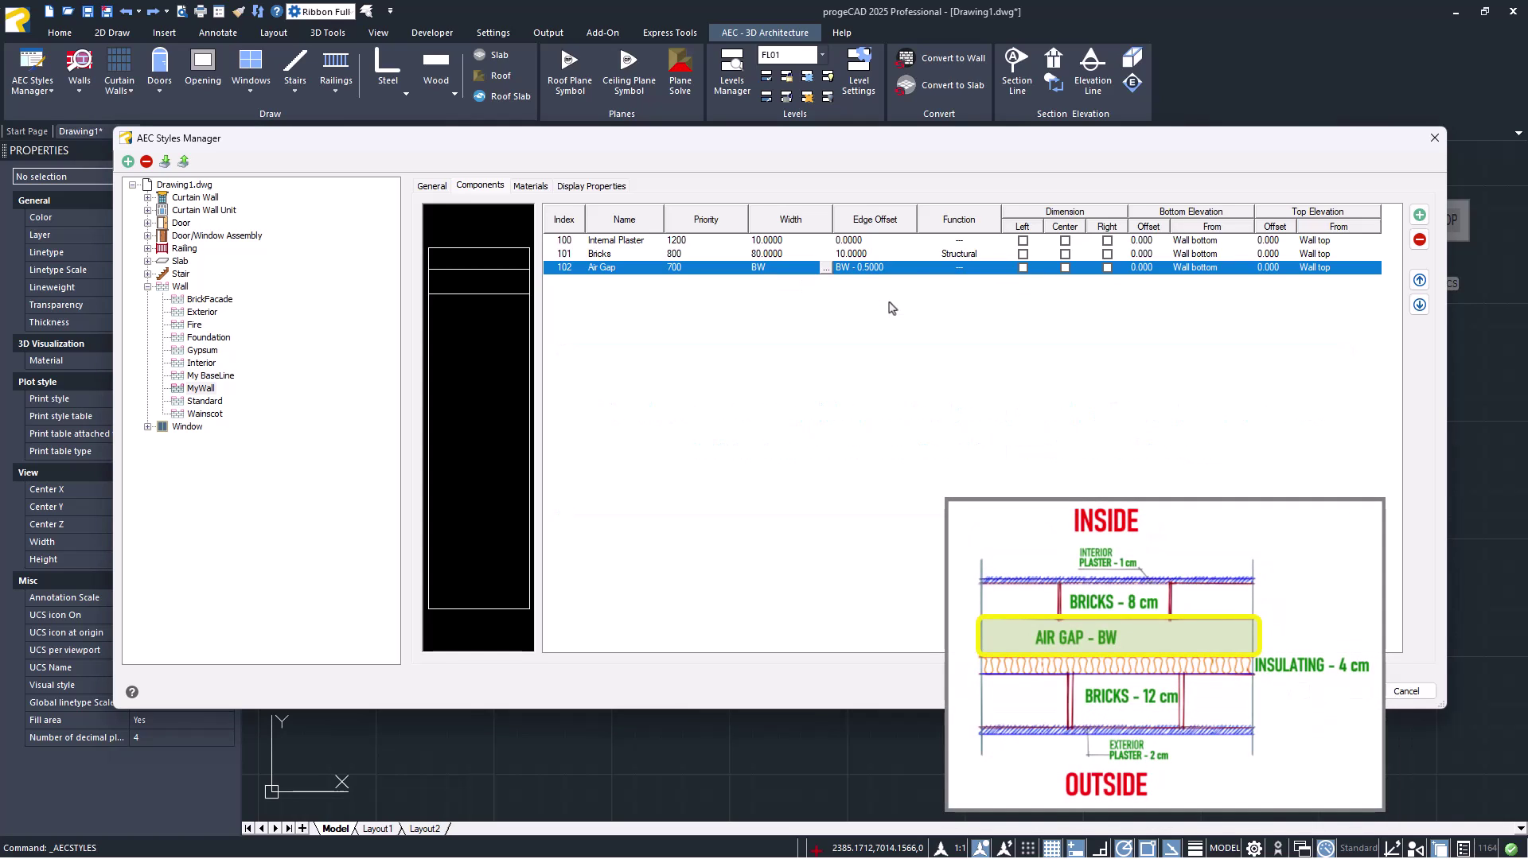
- Give Air Gap a fixed edge offset of 90 without the base width term
left_click(909, 269)
left_click(910, 269)
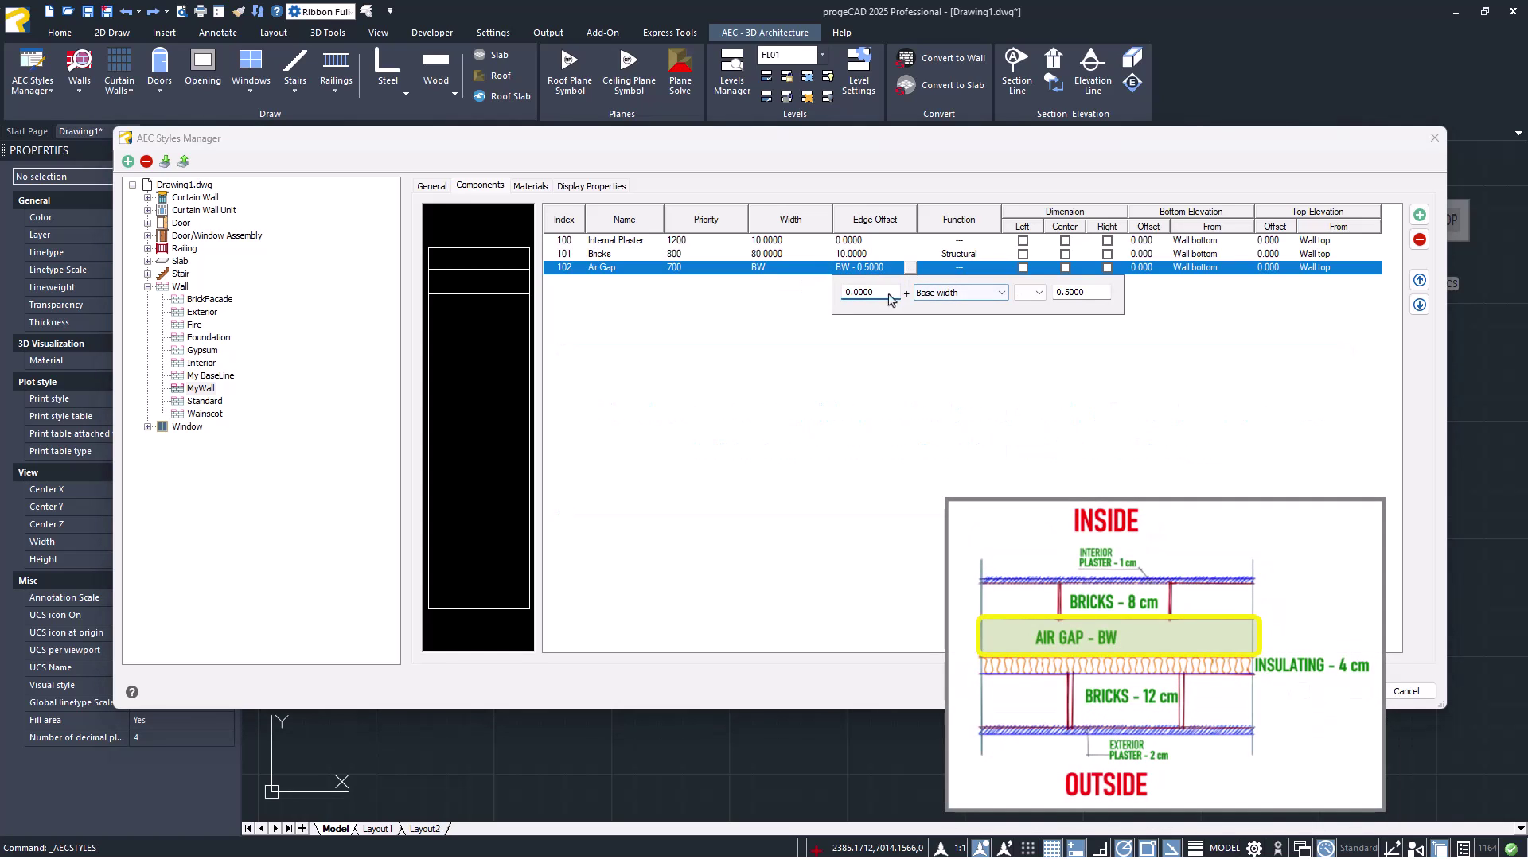
left_click_drag(895, 293, 838, 294)
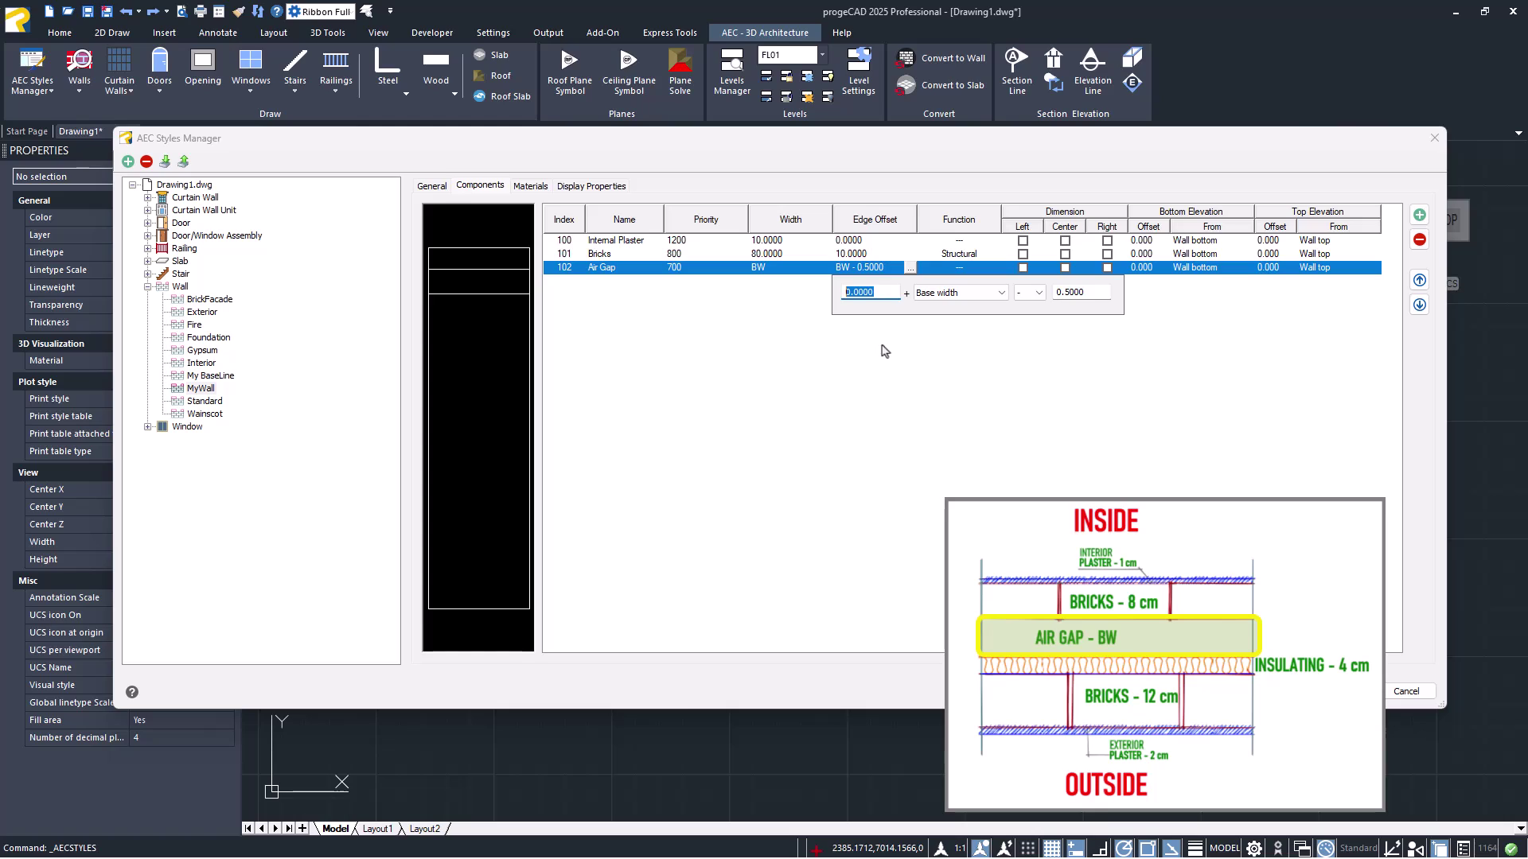
type("90")
left_click(959, 293)
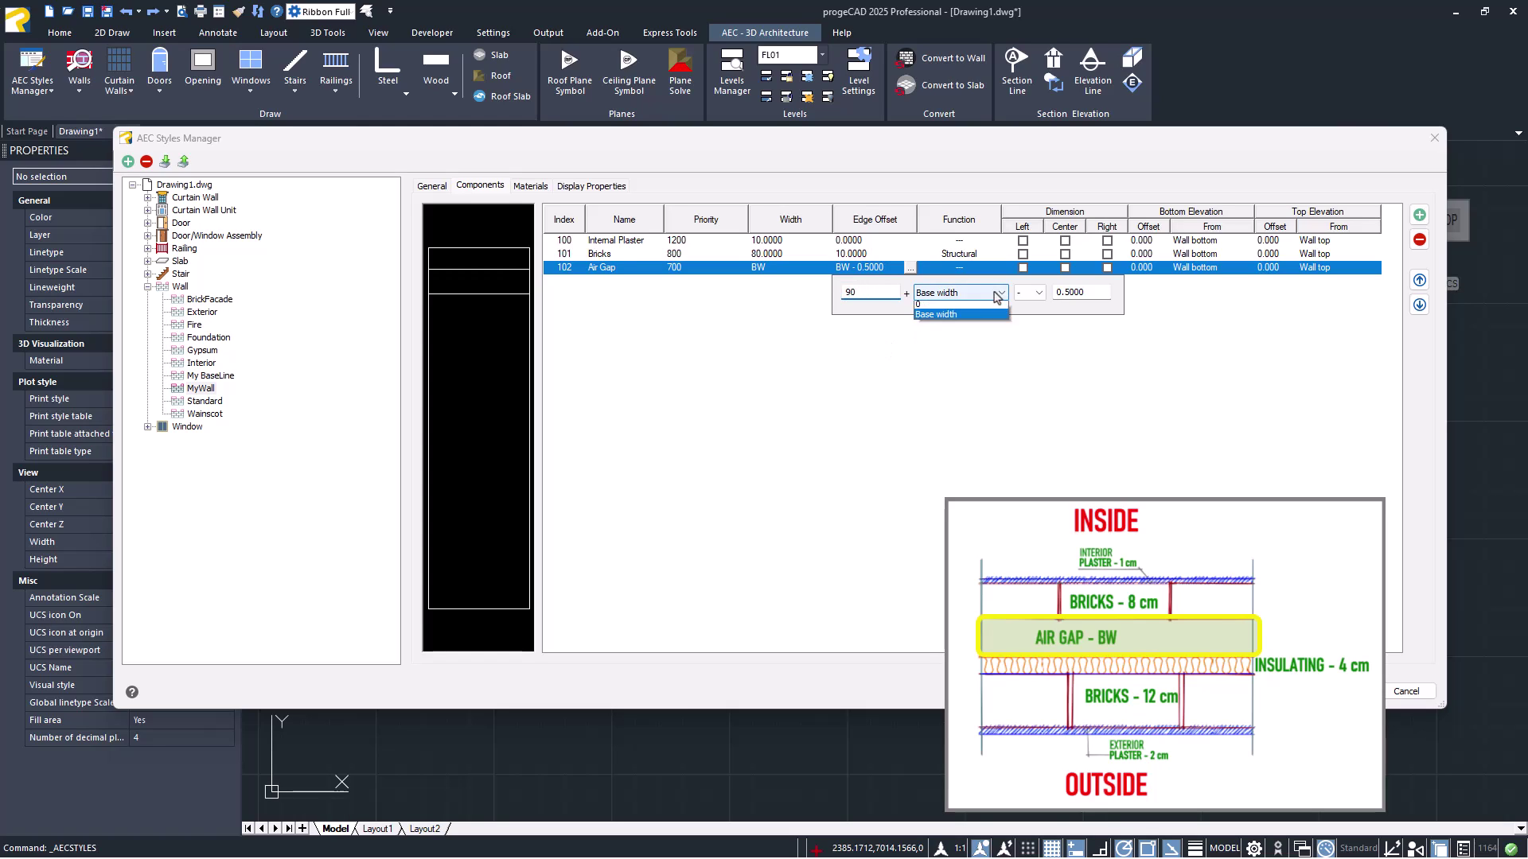
left_click(994, 318)
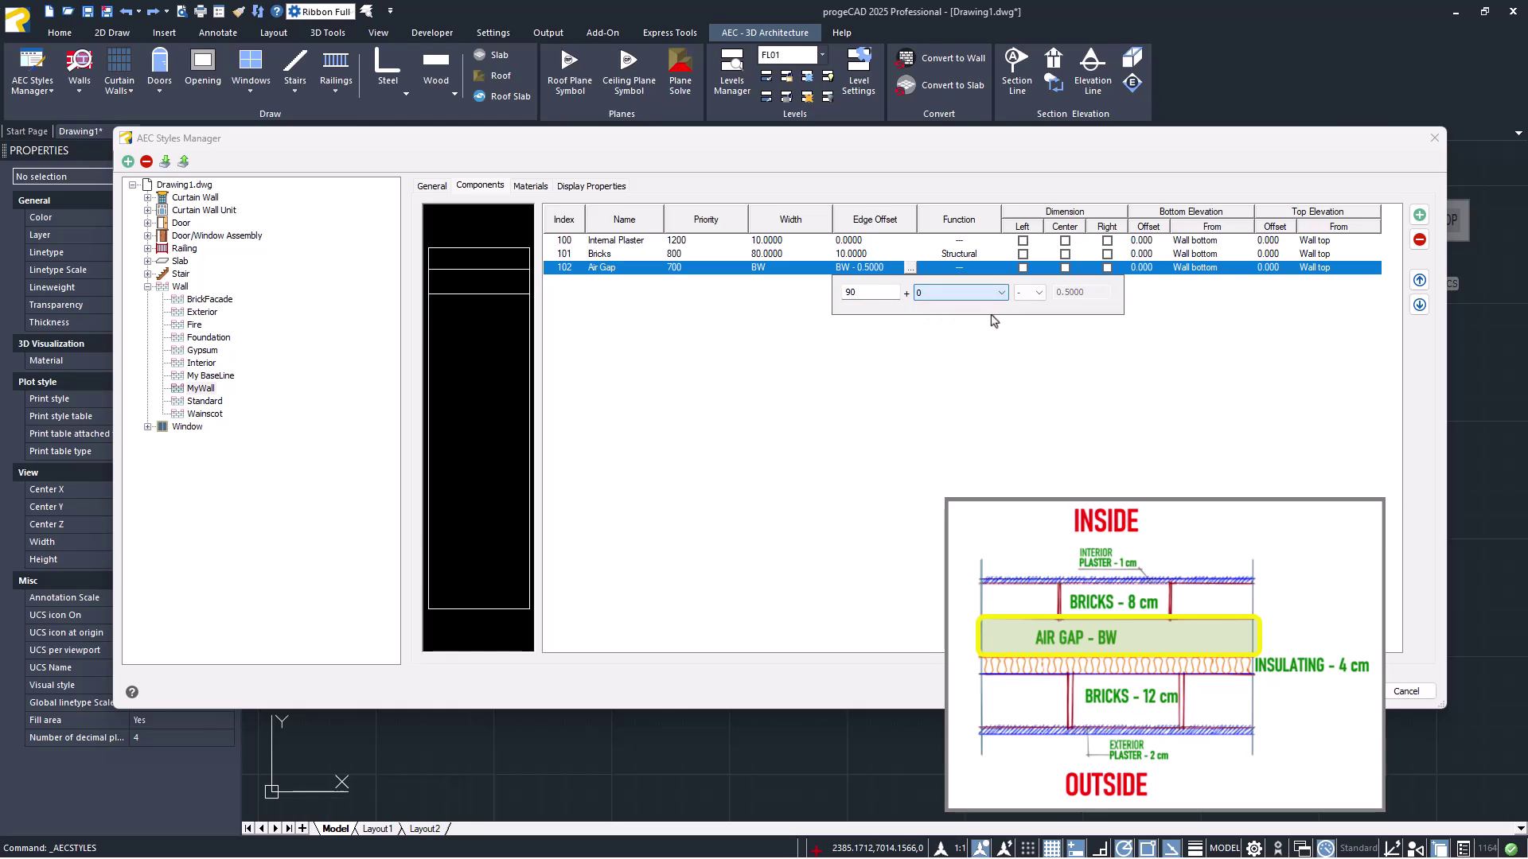
left_click(994, 377)
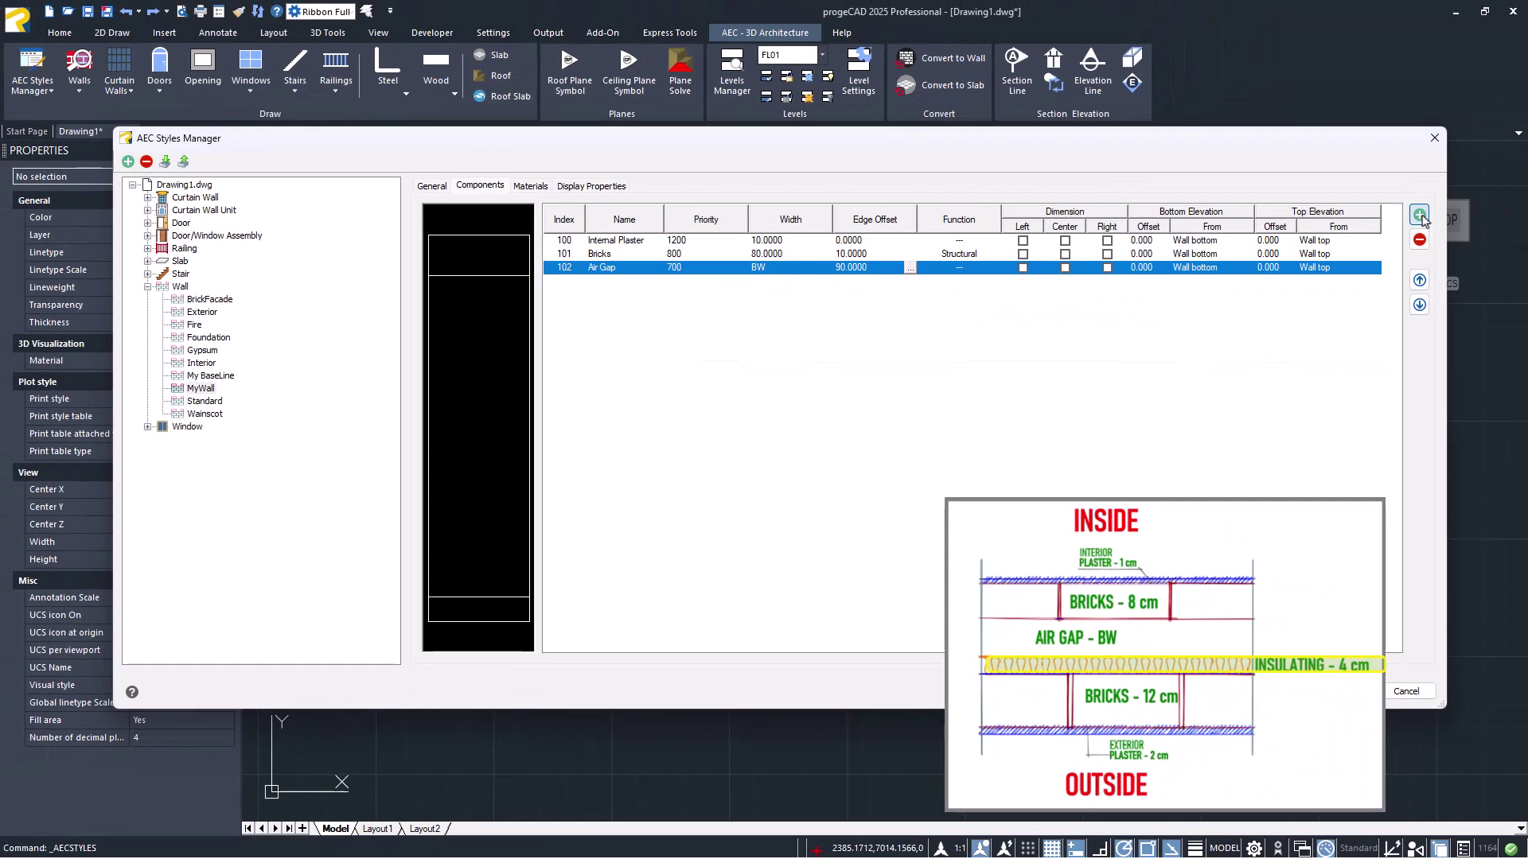
- Add component 103 named Insulation with priority 600
left_click(1420, 216)
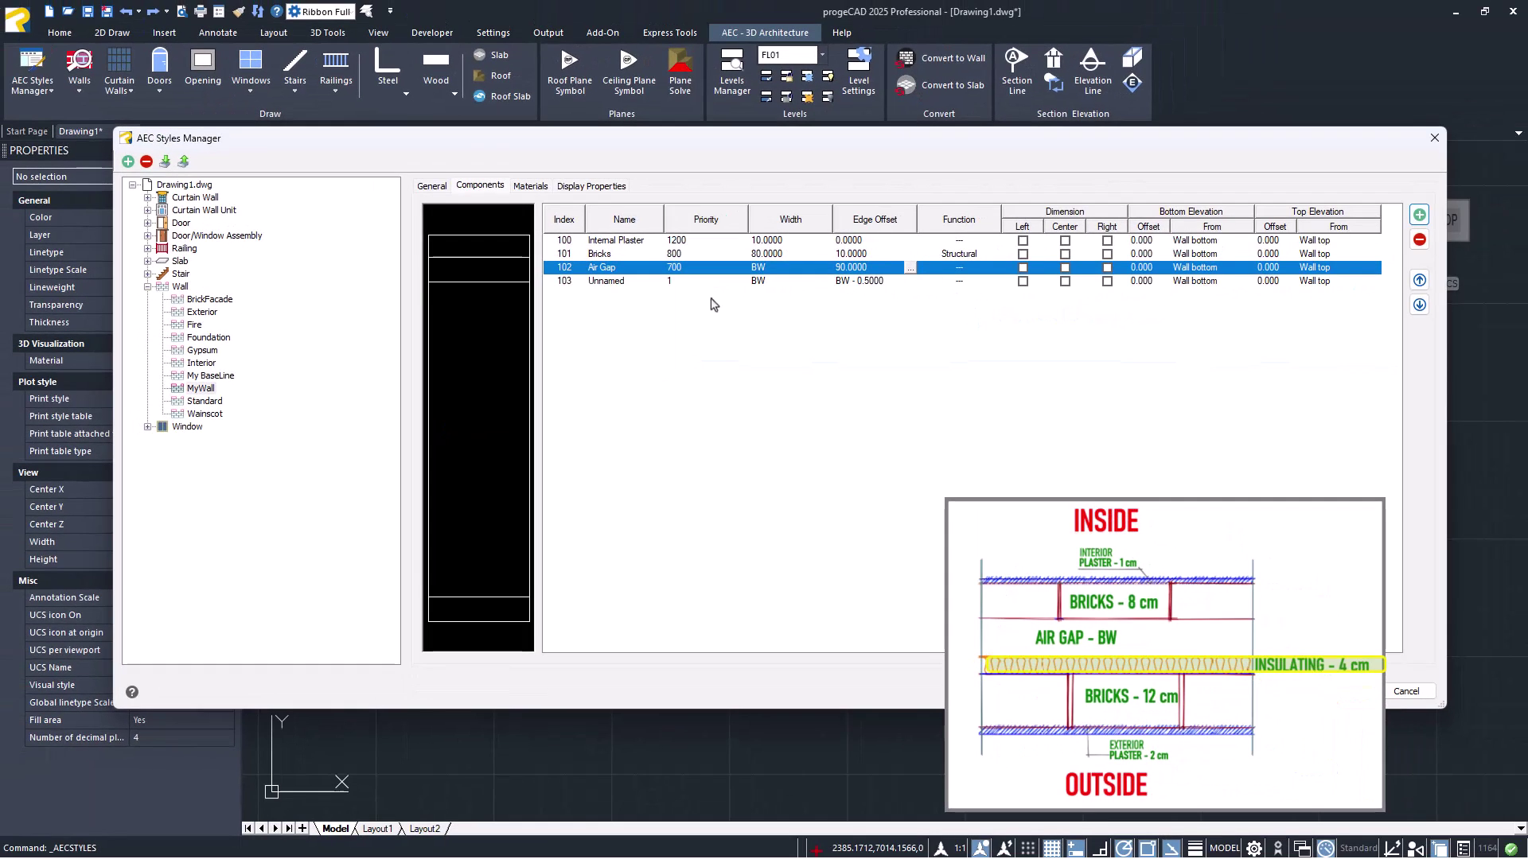
left_click(610, 284)
left_click(609, 283)
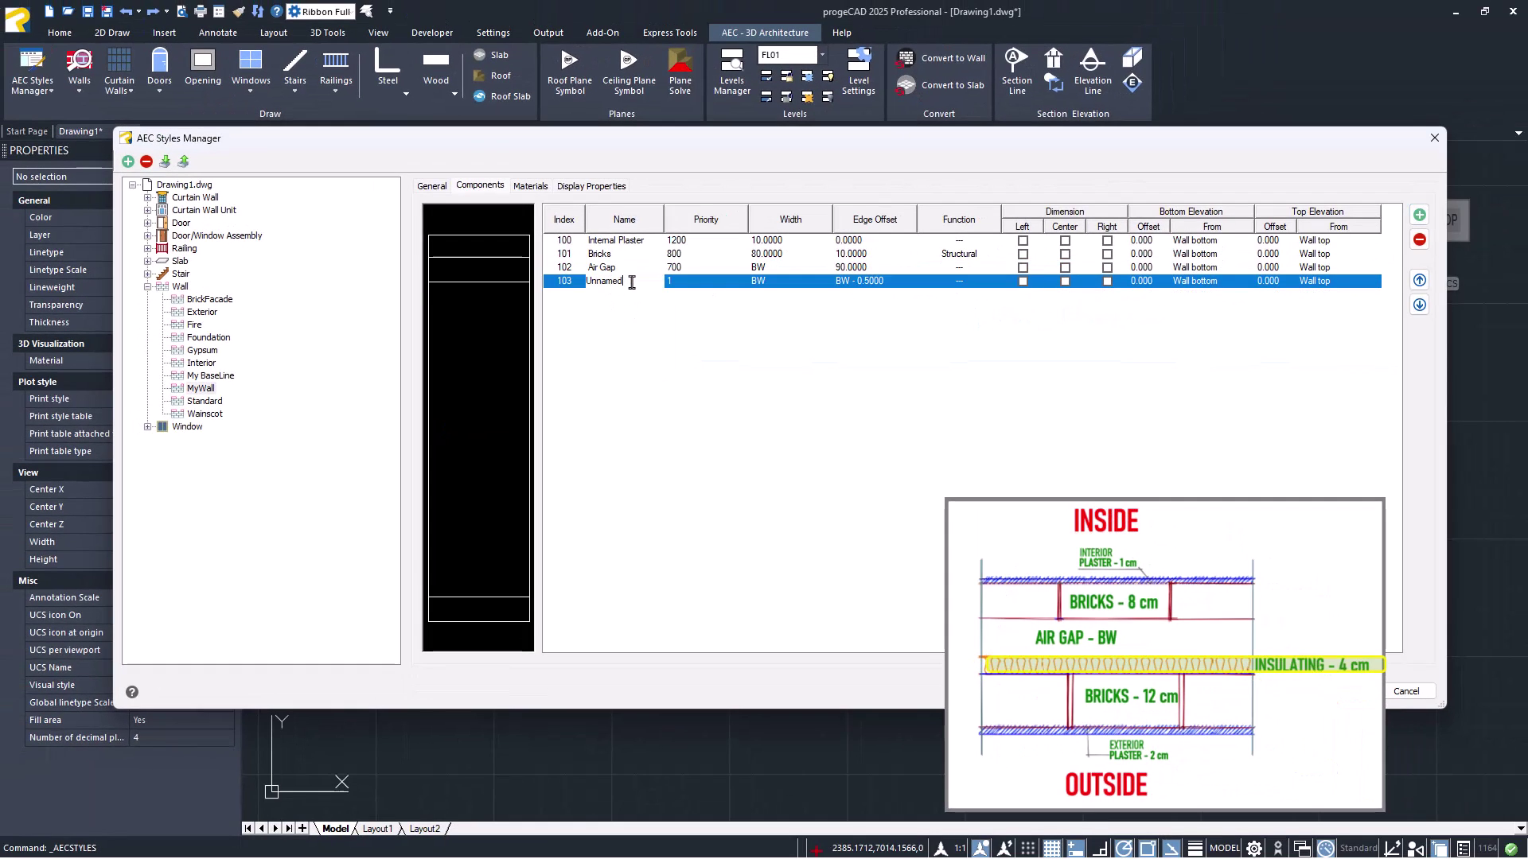
type("Insulation")
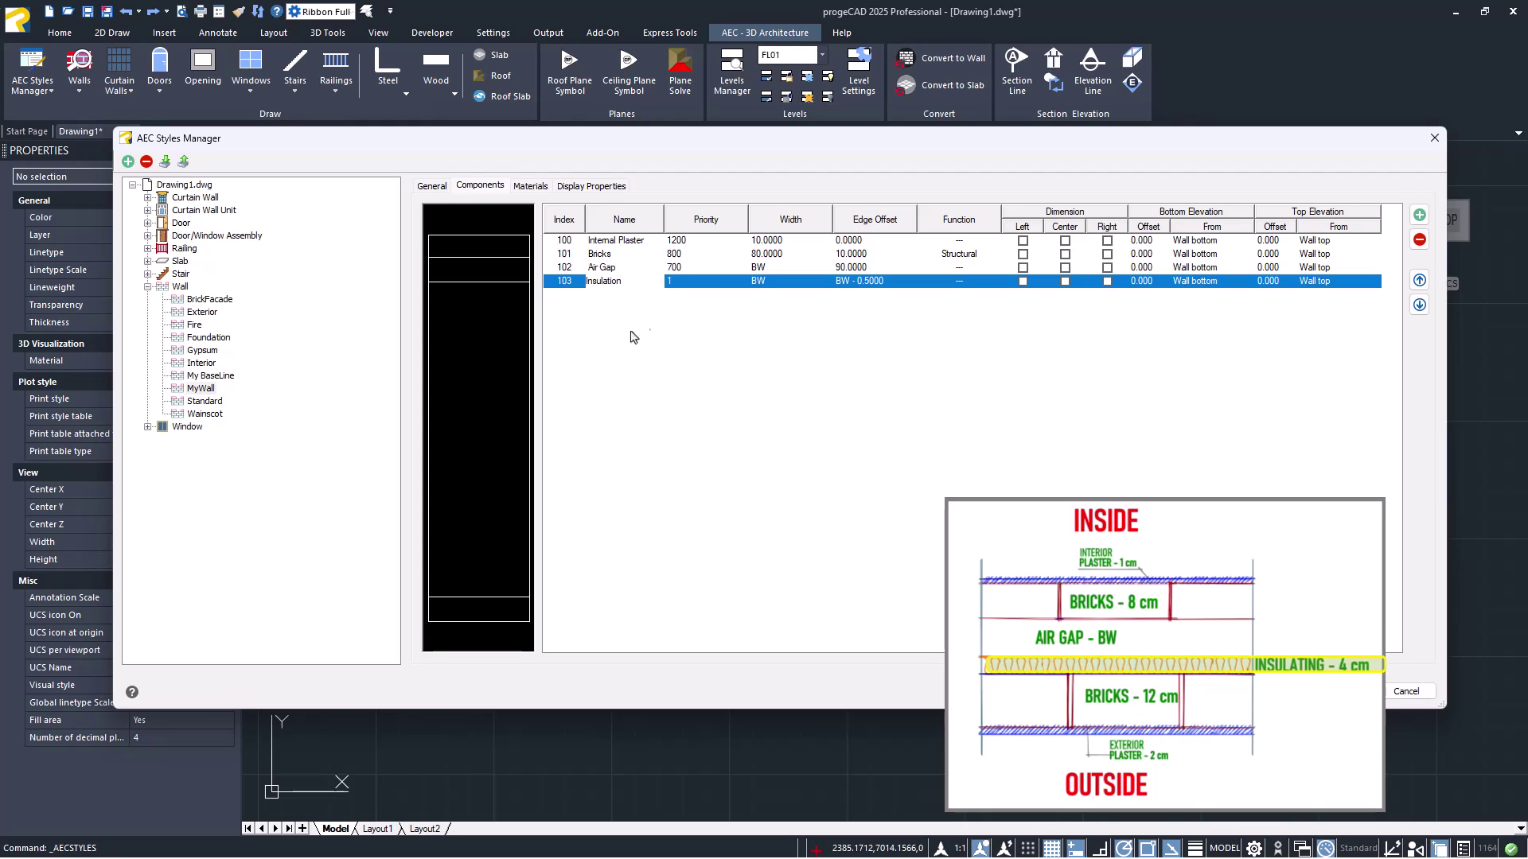
left_click(688, 282)
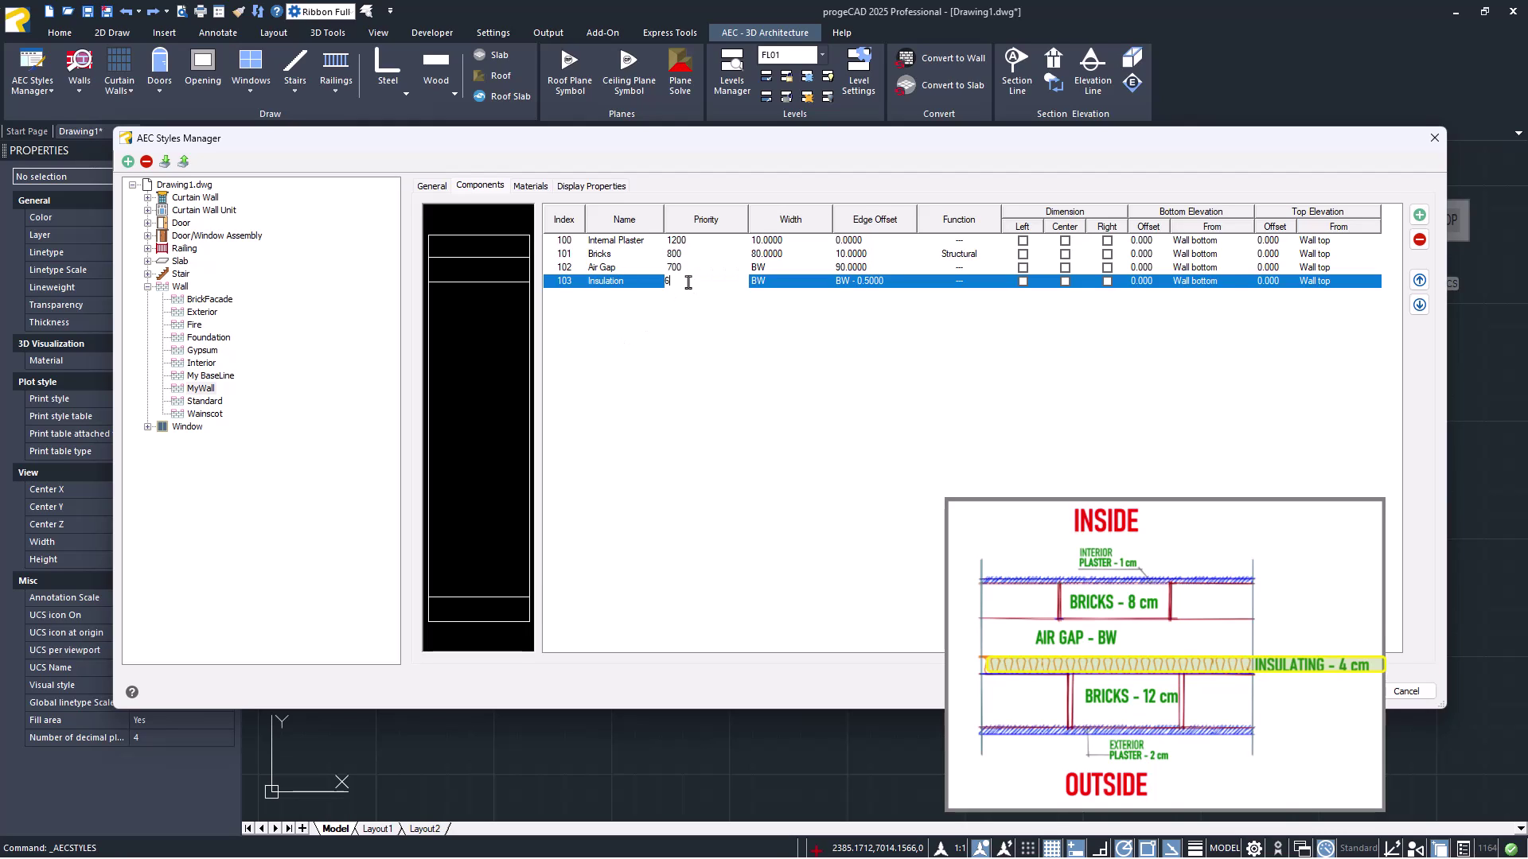
left_click(792, 282)
- Give Insulation a fixed width of 40
left_click(826, 282)
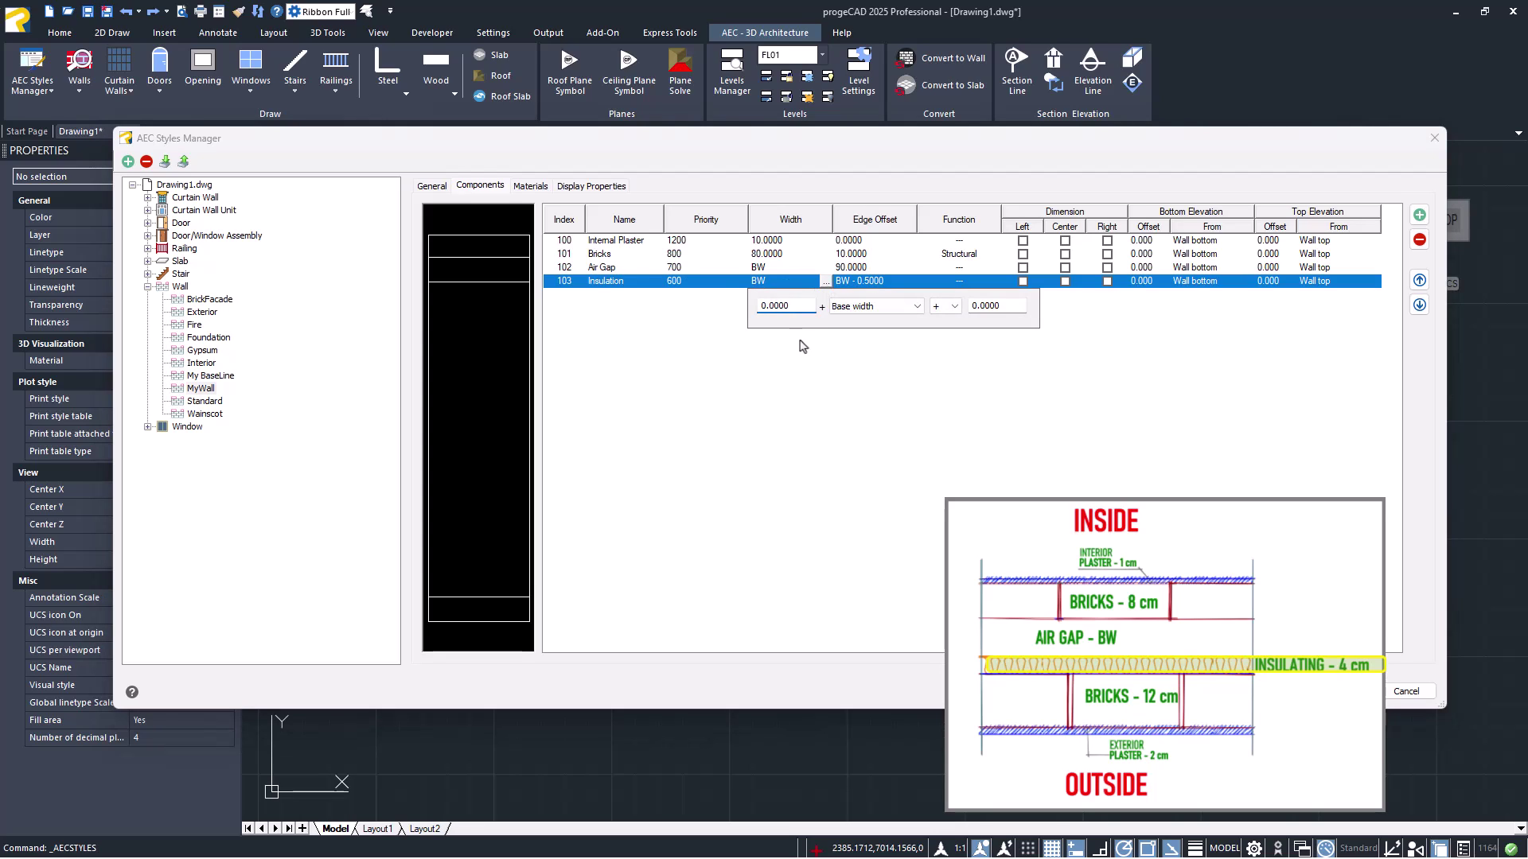
key("BackSpace")
key("BackSpace")
key("BackSpace")
key("BackSpace")
key("BackSpace")
key("BackSpace")
left_click(891, 306)
left_click(903, 326)
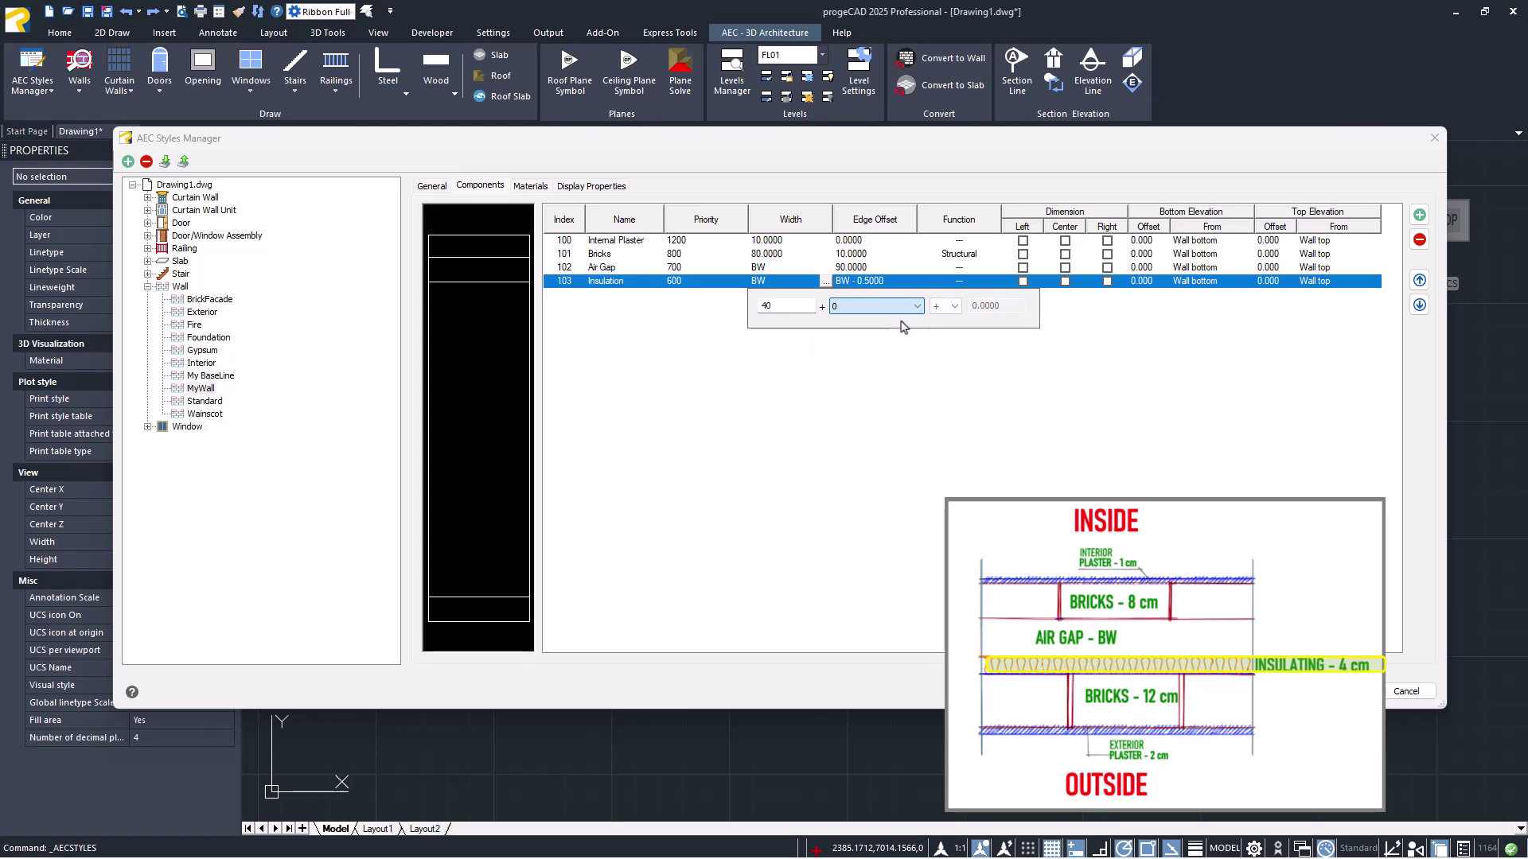
key("Return")
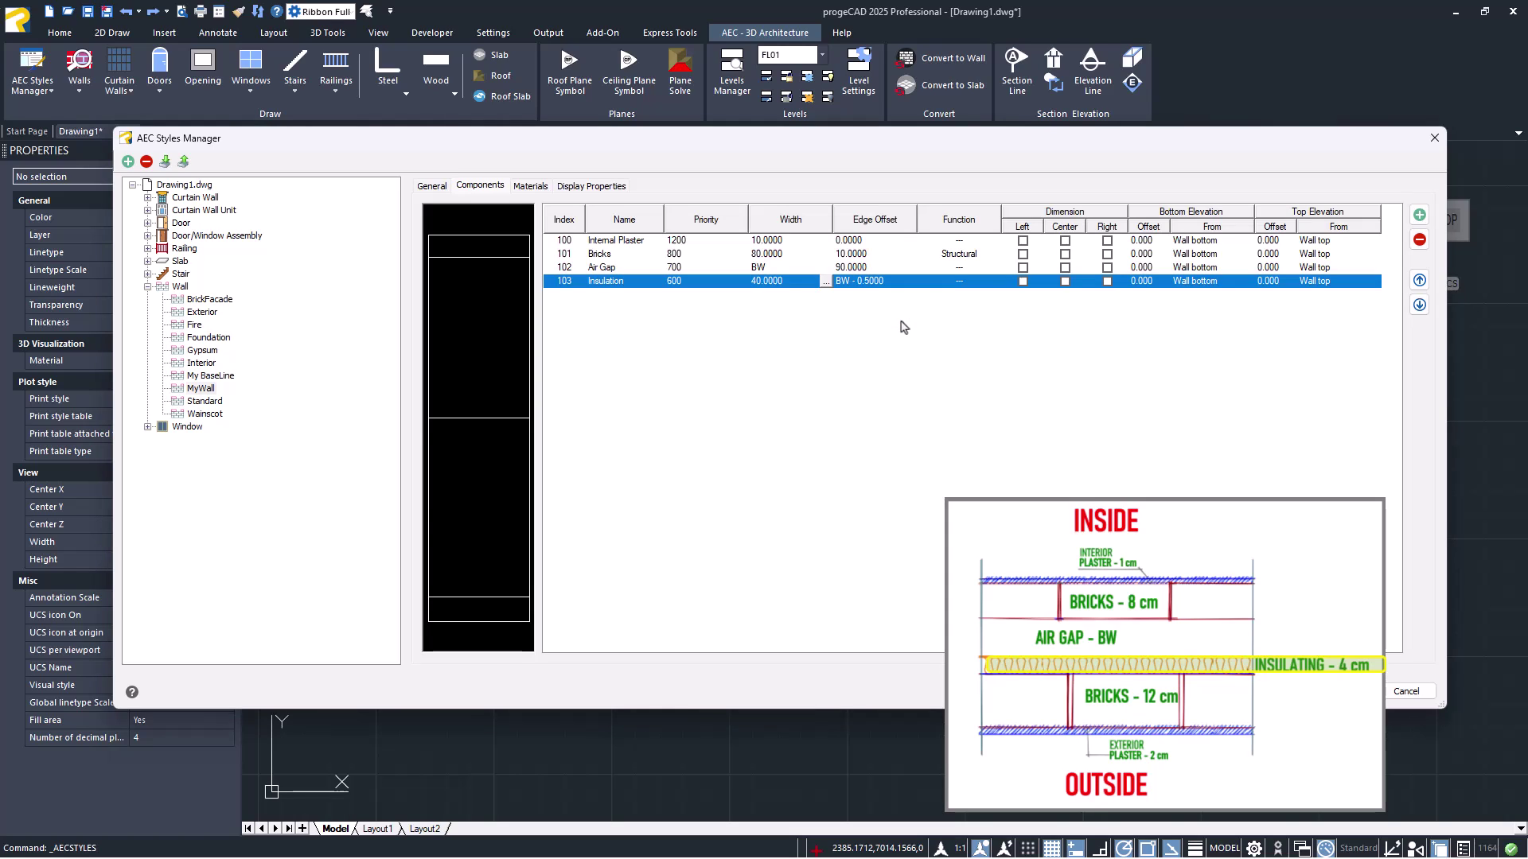
- Set the Insulation edge offset to 90 + Base width
left_click(910, 281)
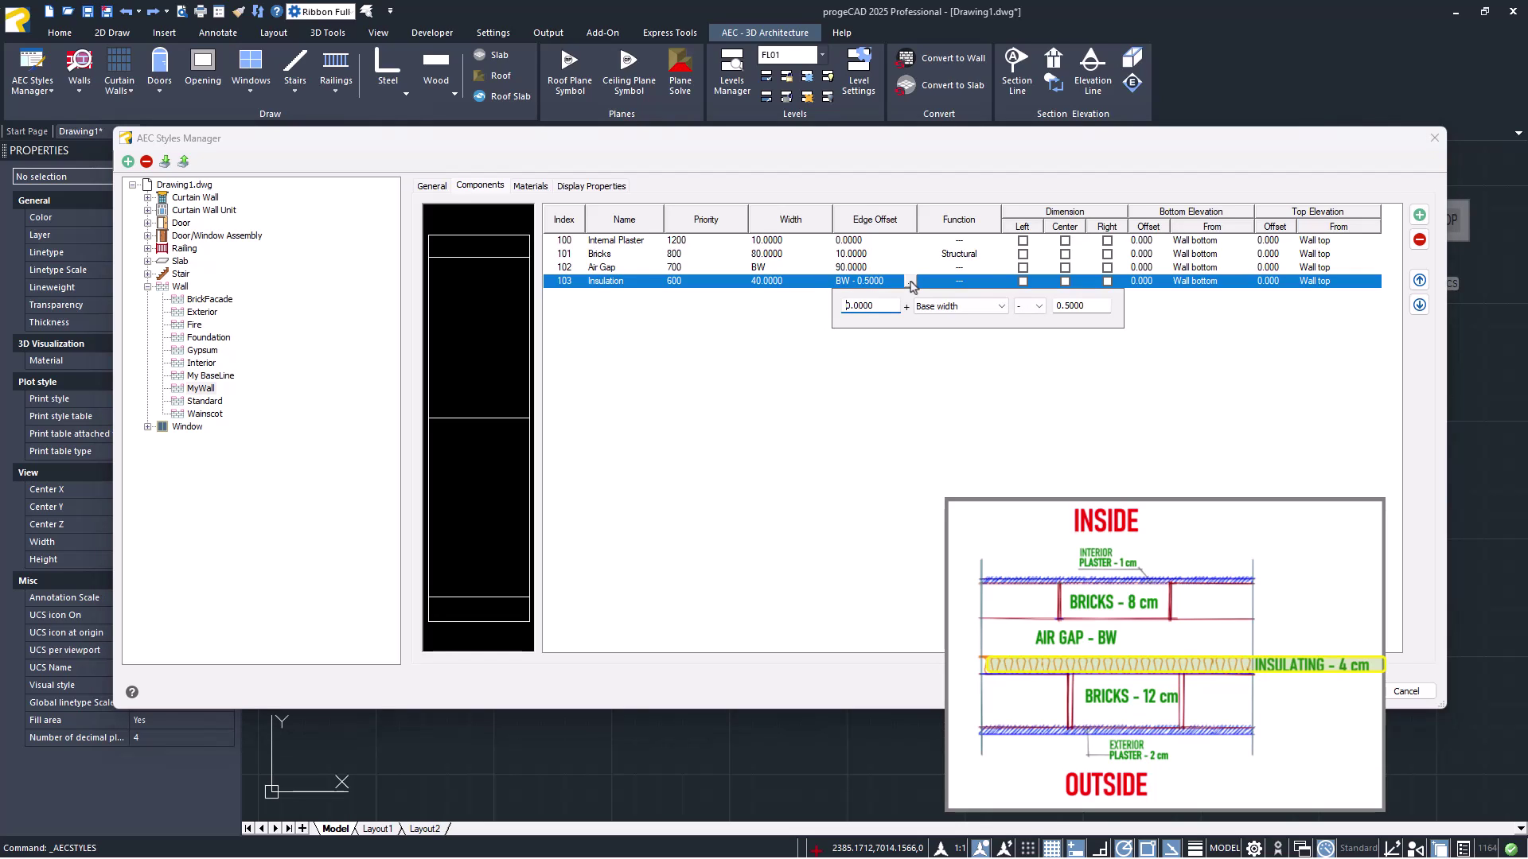
left_click_drag(890, 307, 837, 306)
type("9")
key("Tab")
key("Tab")
key("Tab")
type("0")
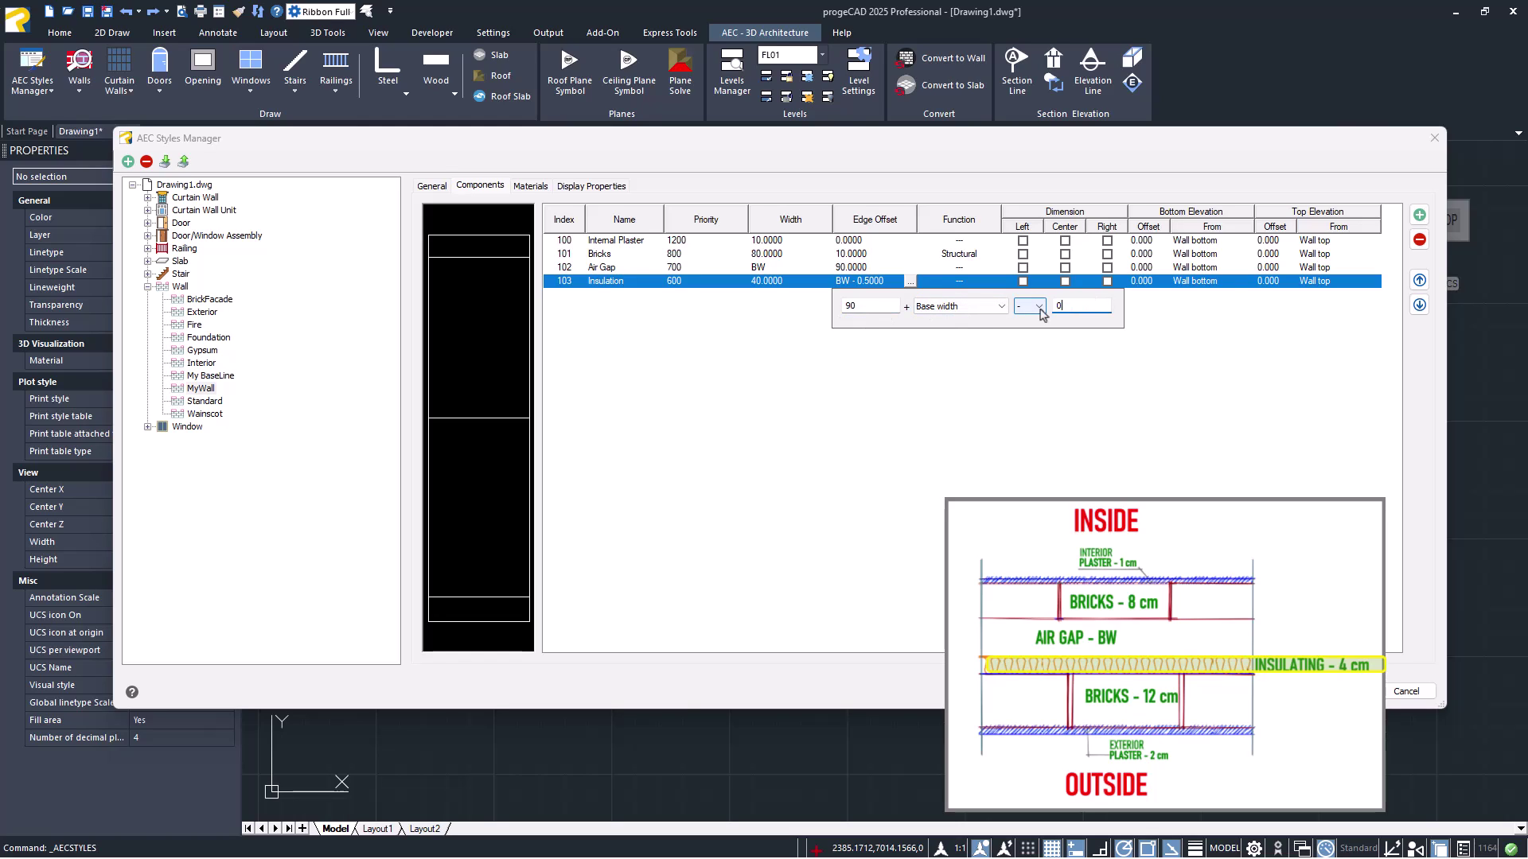
left_click(1079, 344)
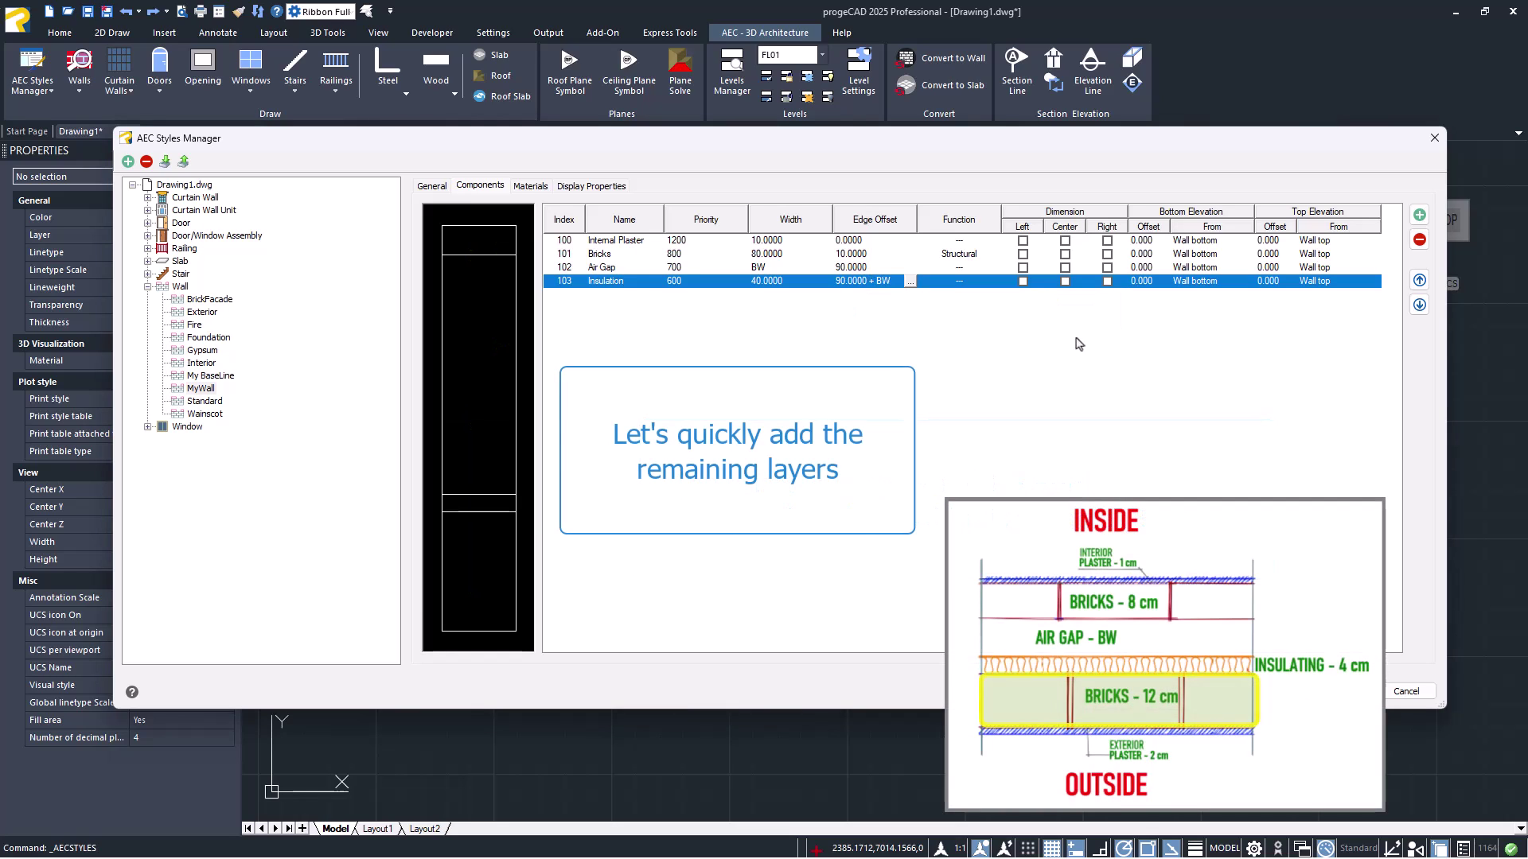
- Add component 104 named Bricks with priority 800 and width 120
left_click(1419, 215)
left_click(619, 296)
left_click(619, 295)
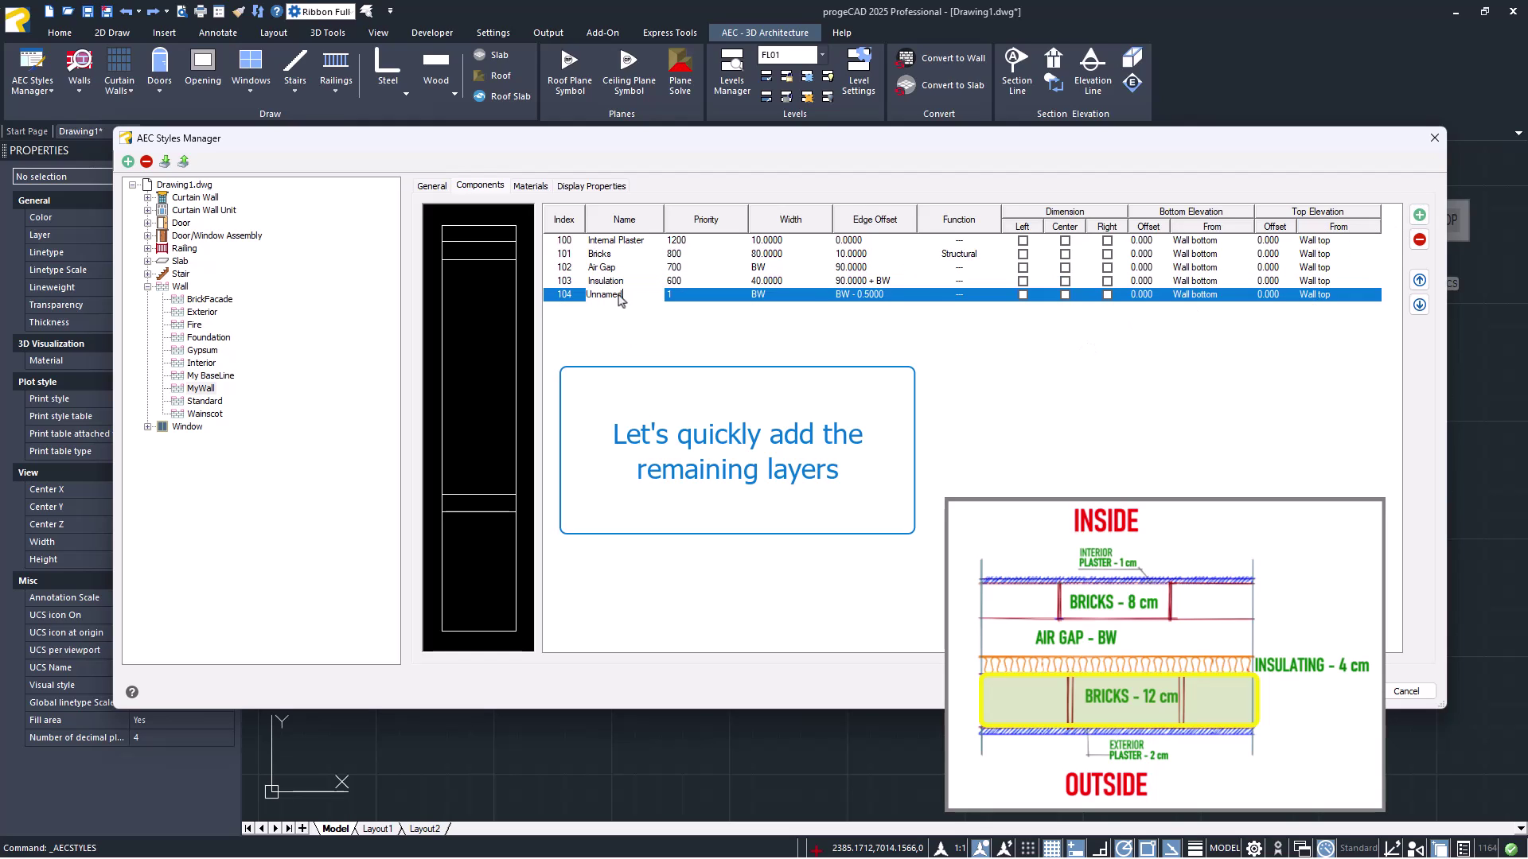
double_click(618, 295)
type("Bricks")
left_click(700, 295)
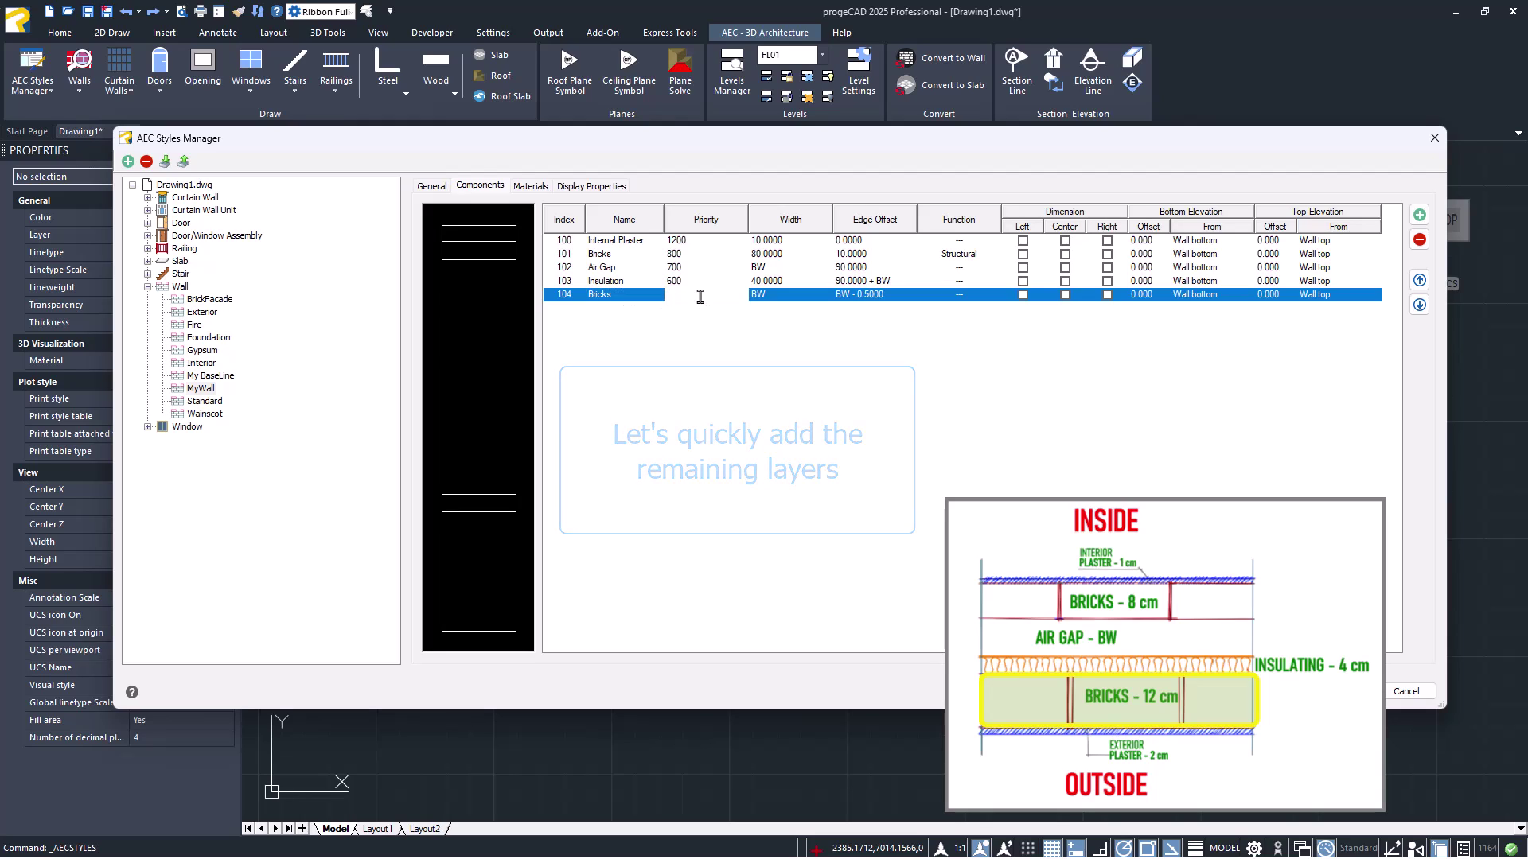
type("800")
left_click(779, 296)
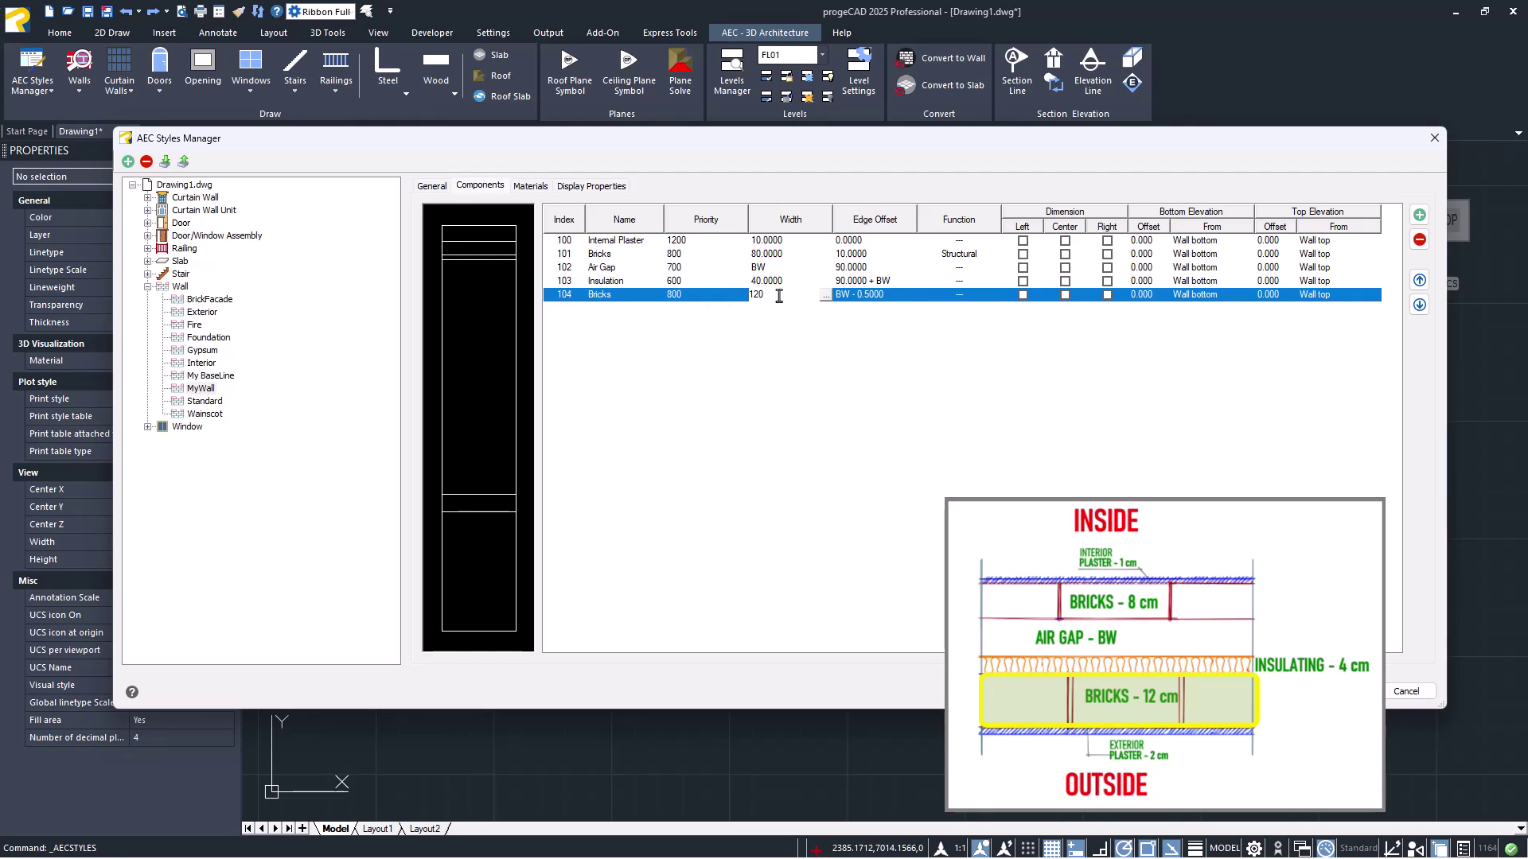
type("120")
left_click(890, 296)
- Set the second Bricks layer's edge offset to 130 + Base width
left_click(911, 295)
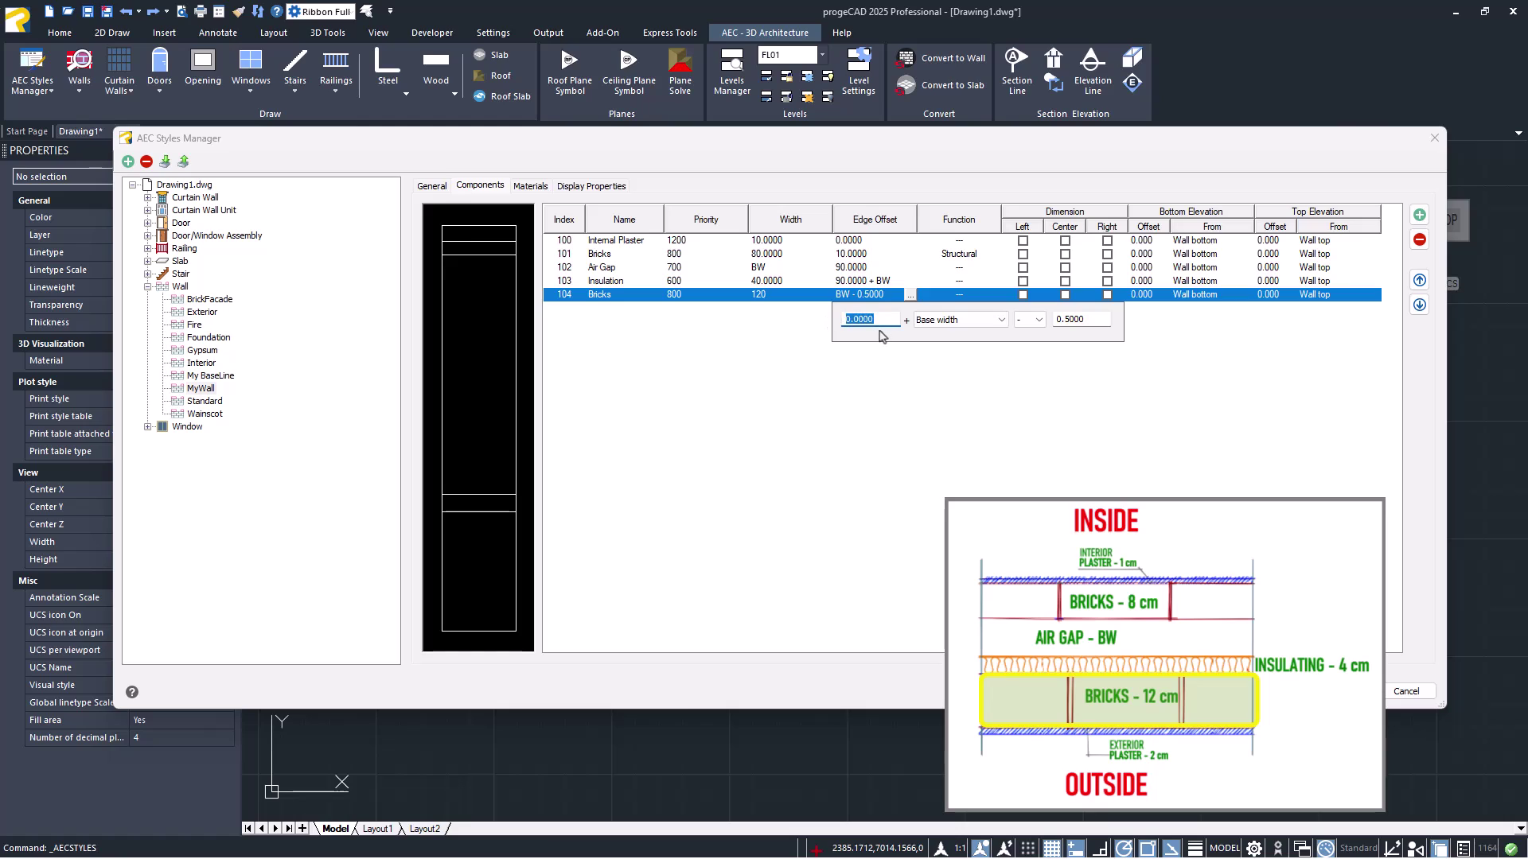
type("130")
double_click(1084, 319)
type("0")
left_click(1312, 319)
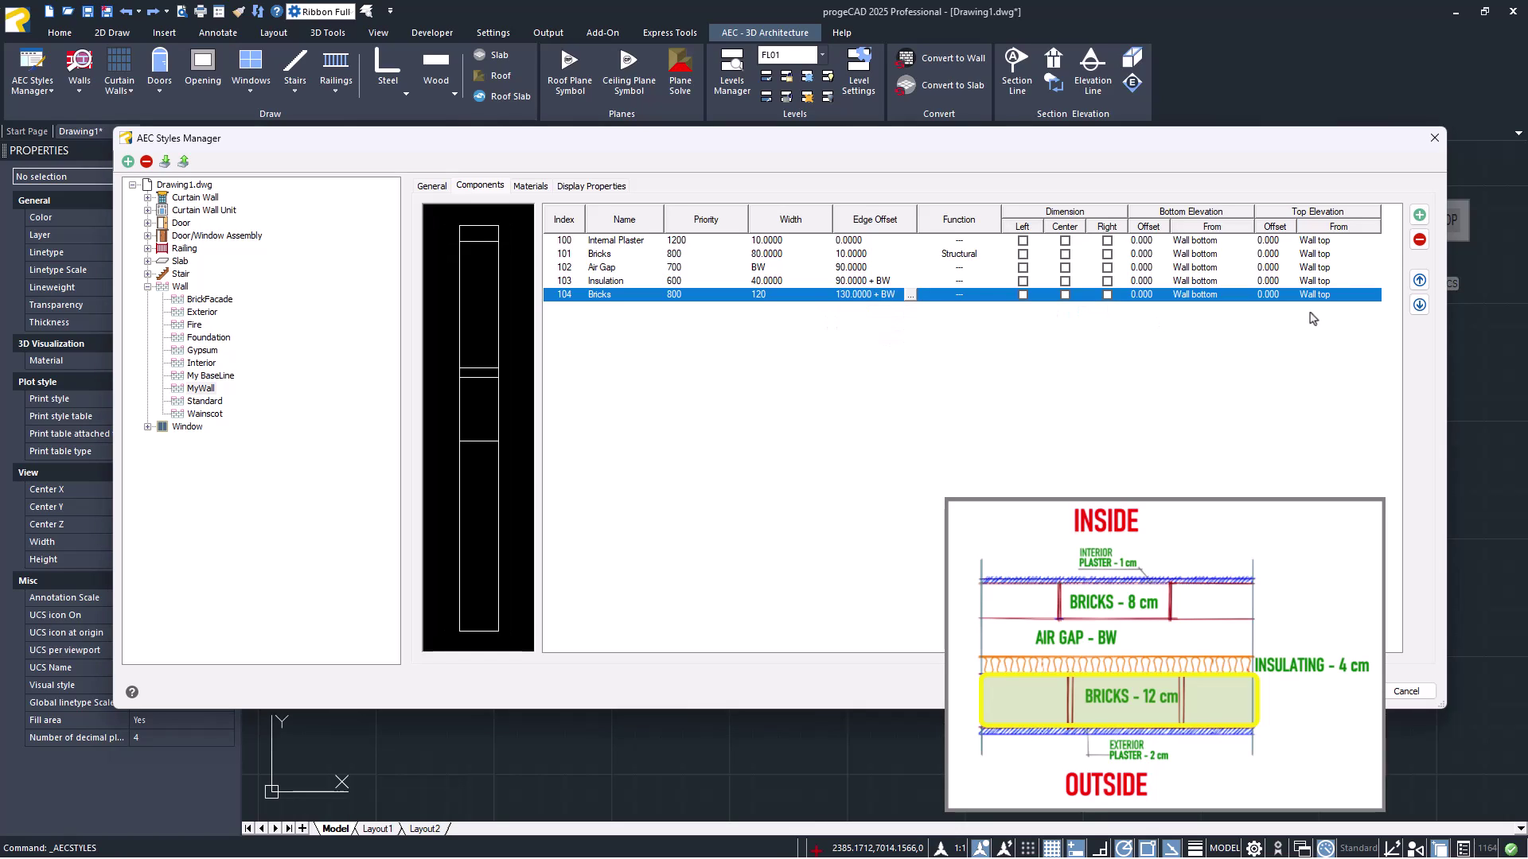
- Add component 105 and name it Exterior Plaster
left_click(1419, 215)
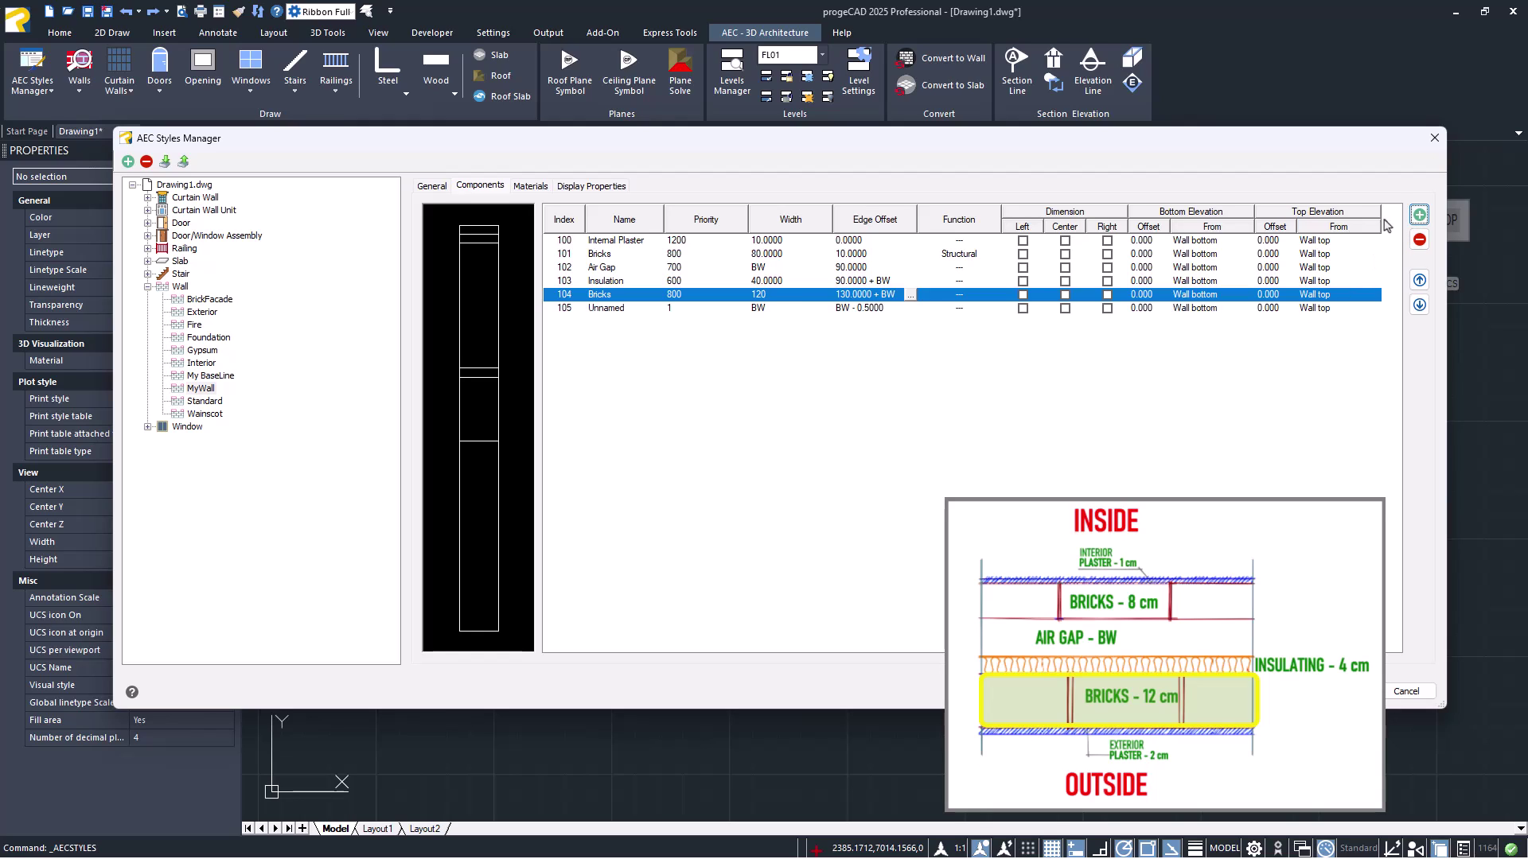
left_click(627, 311)
double_click(627, 310)
type("W")
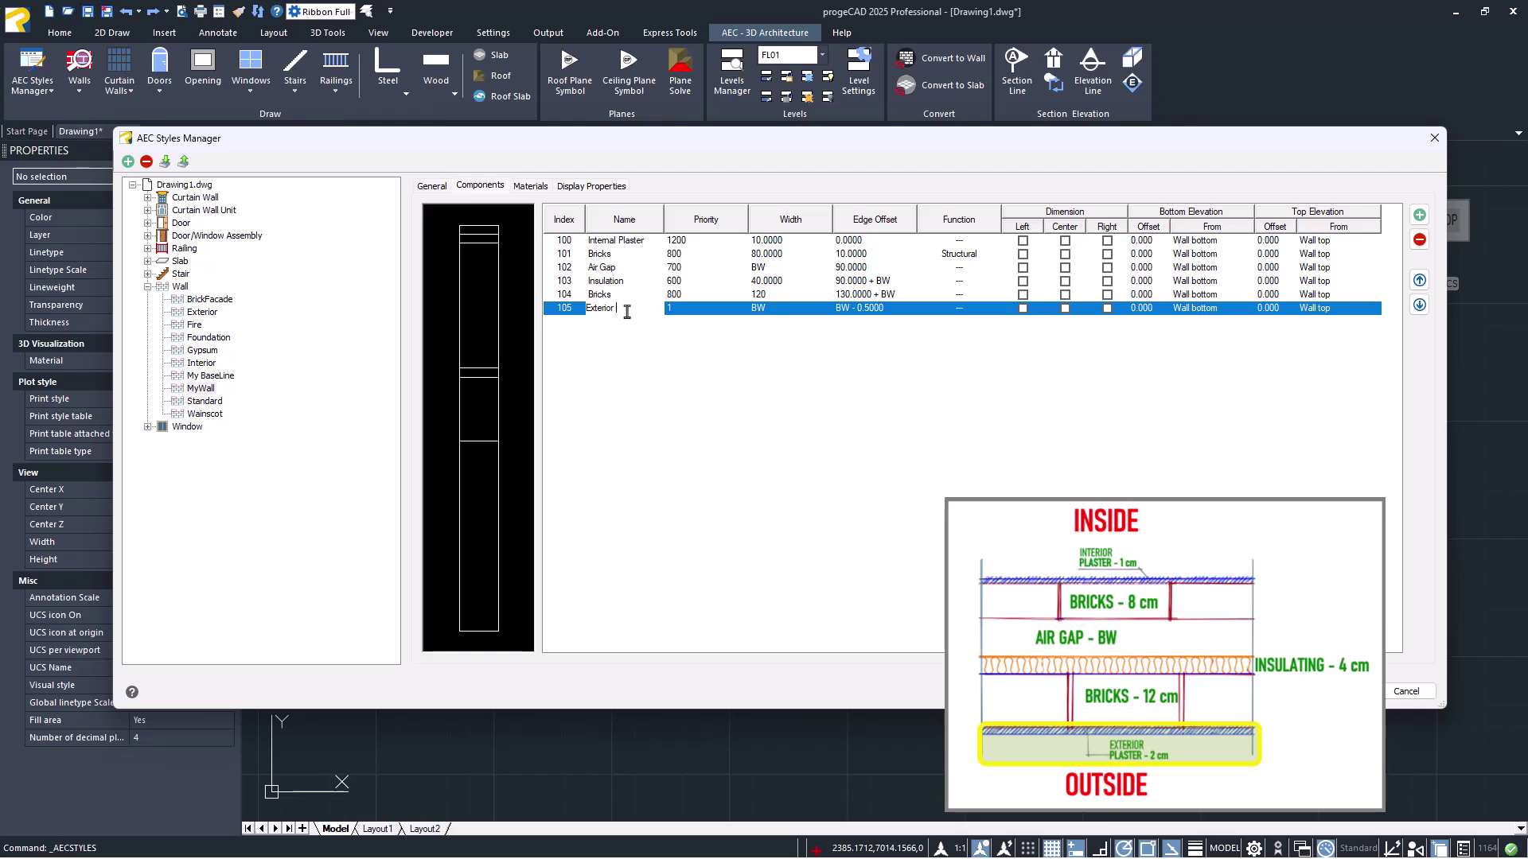
left_click(676, 309)
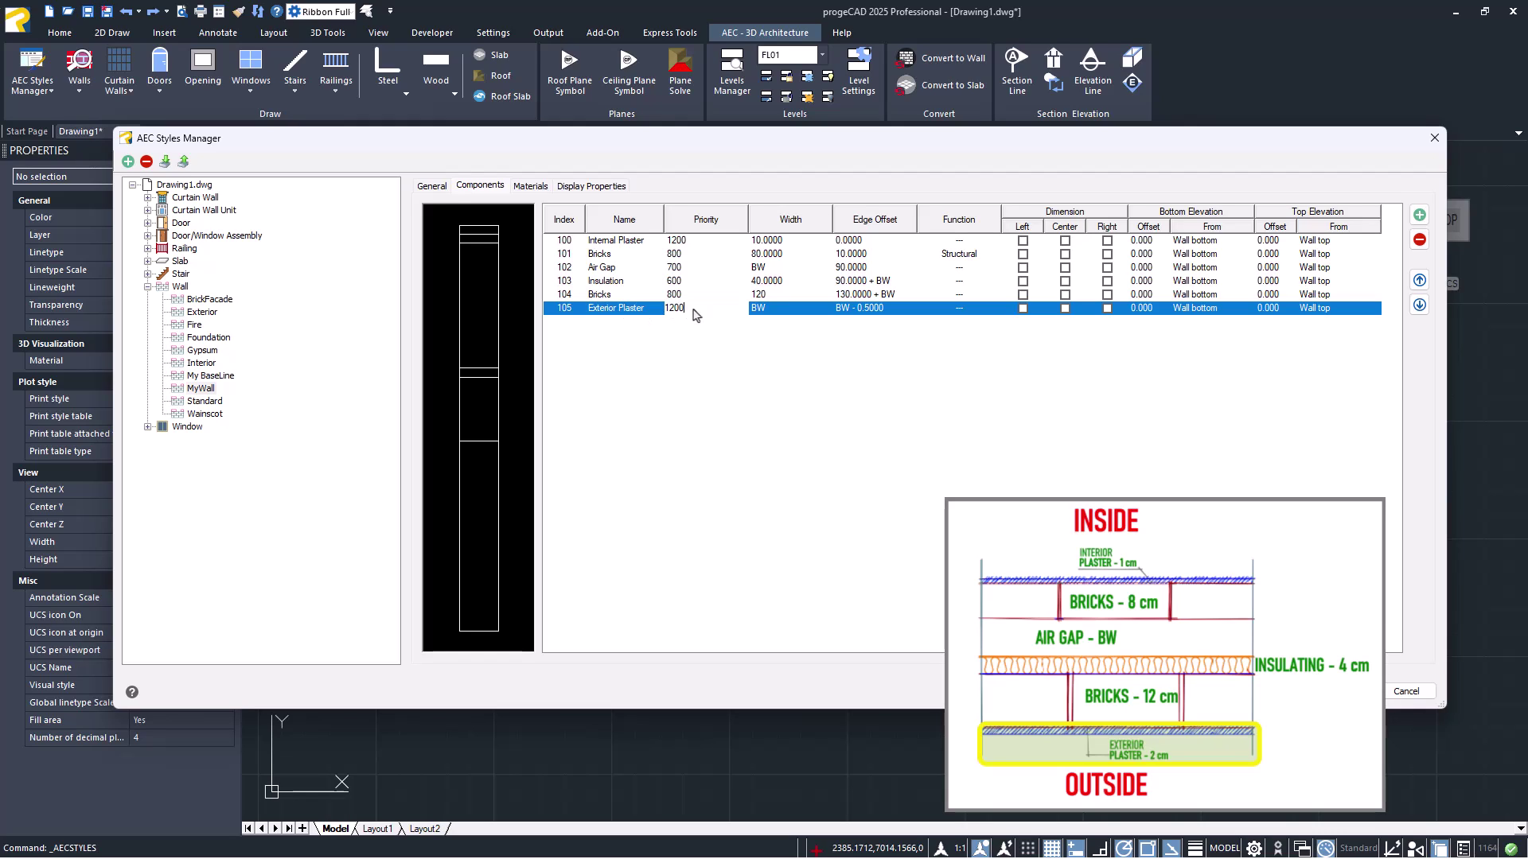
- Give Exterior Plaster priority 1200 and a fixed width of 20
left_click(802, 313)
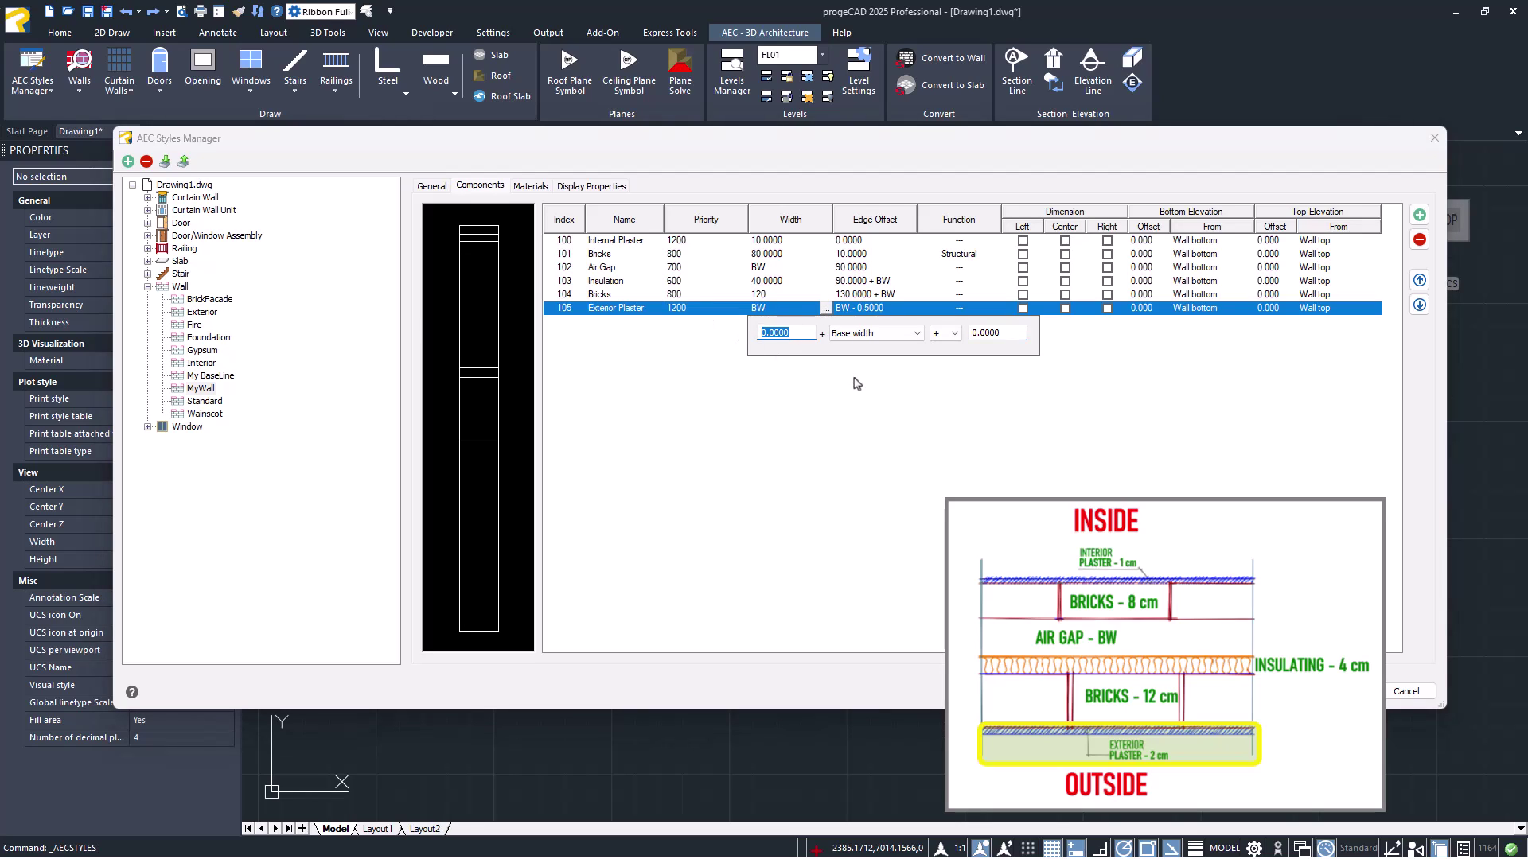
type("20")
left_click(906, 333)
left_click(903, 353)
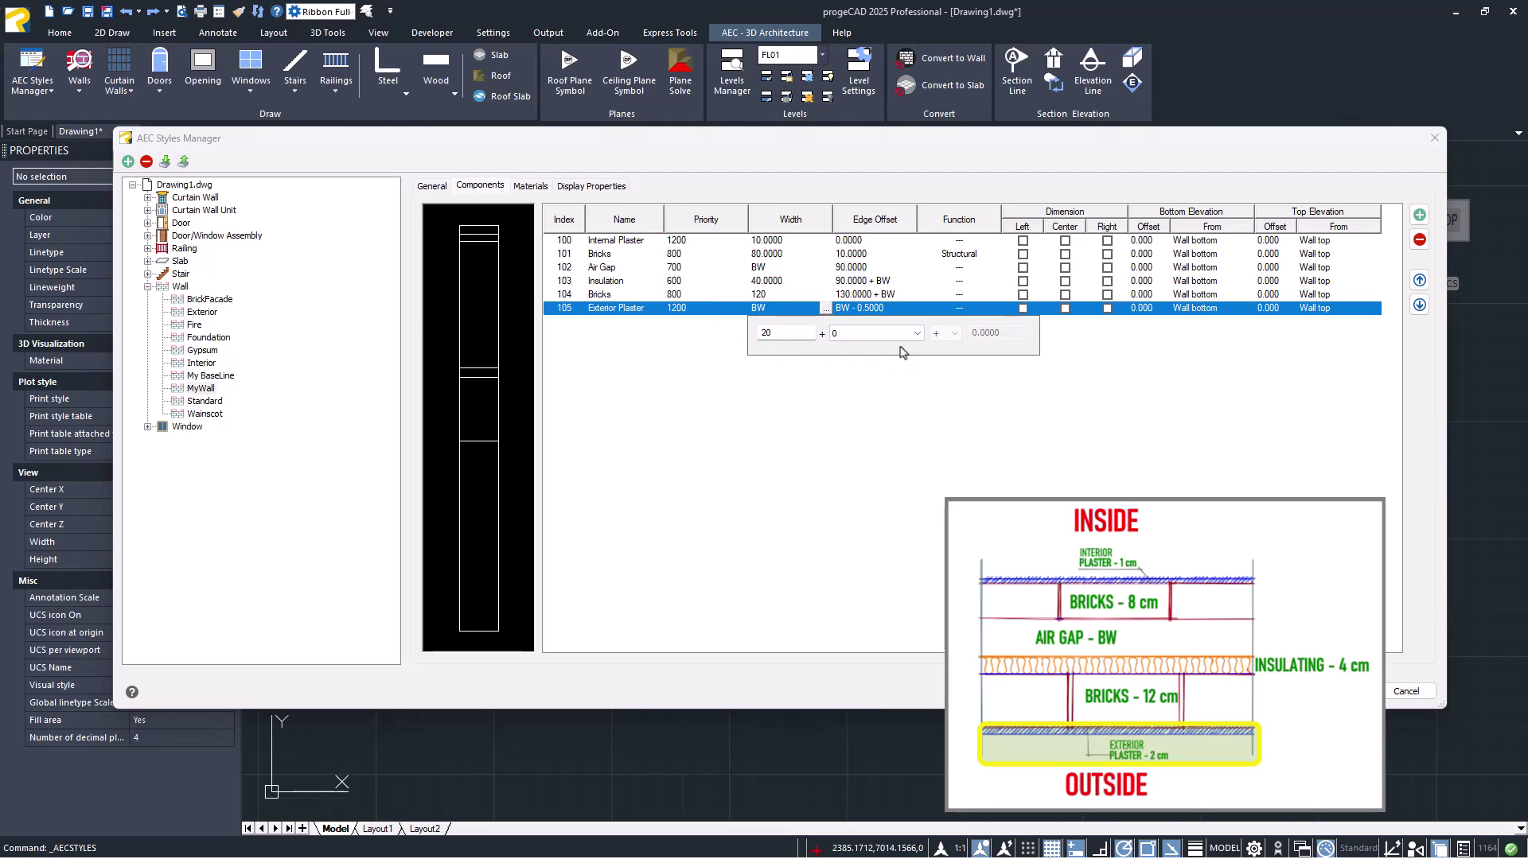
key("Return")
- Set the Exterior Plaster edge offset to 250 + Base width - 0
left_click(895, 309)
left_click(910, 309)
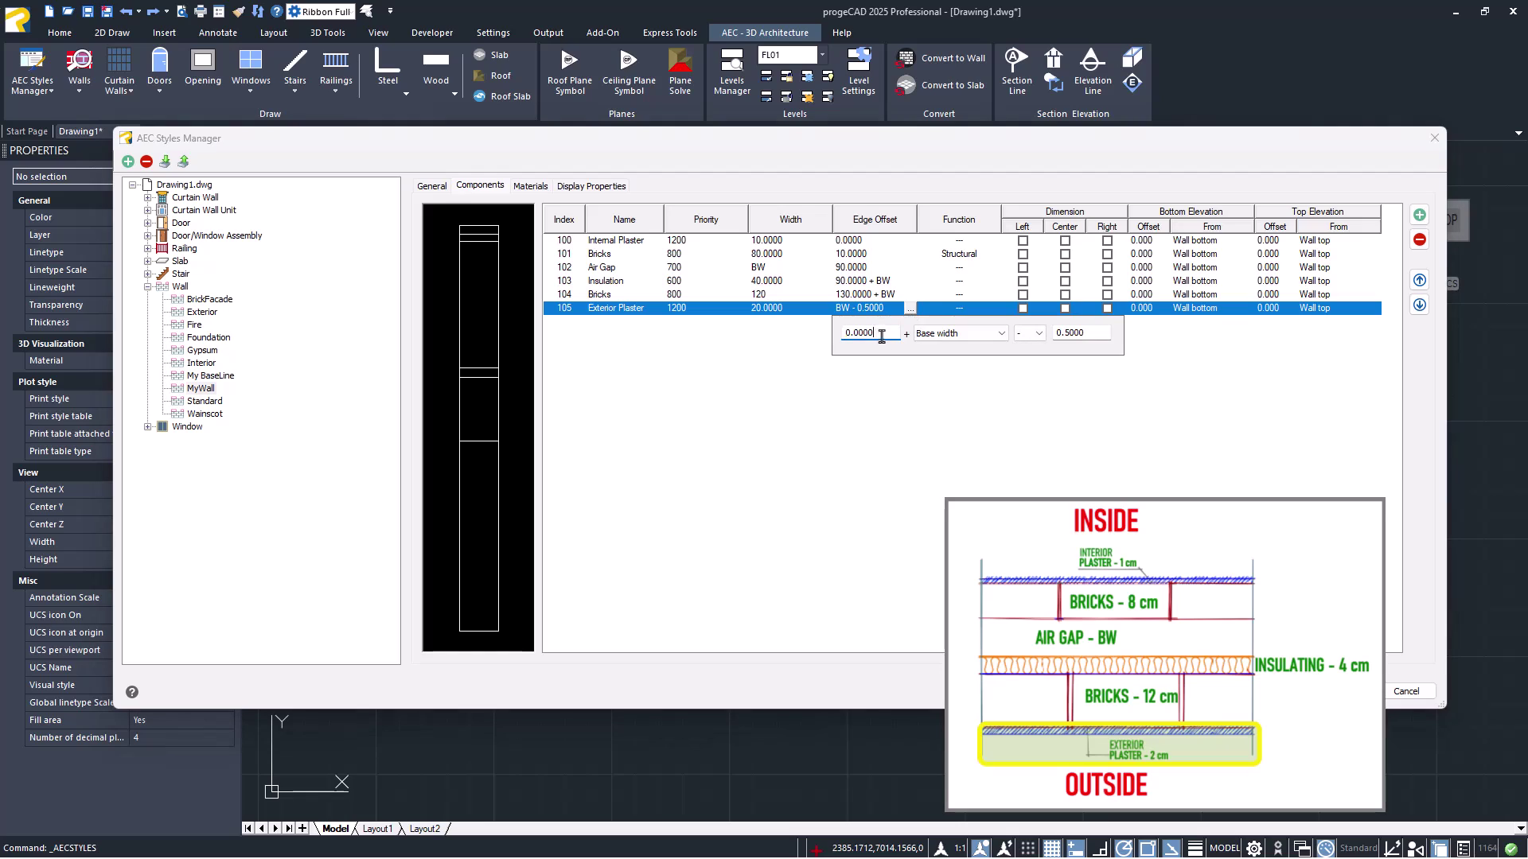
left_click_drag(881, 336, 834, 330)
type("250")
key("Tab")
key("Tab")
key("Tab")
type("0")
key("Return")
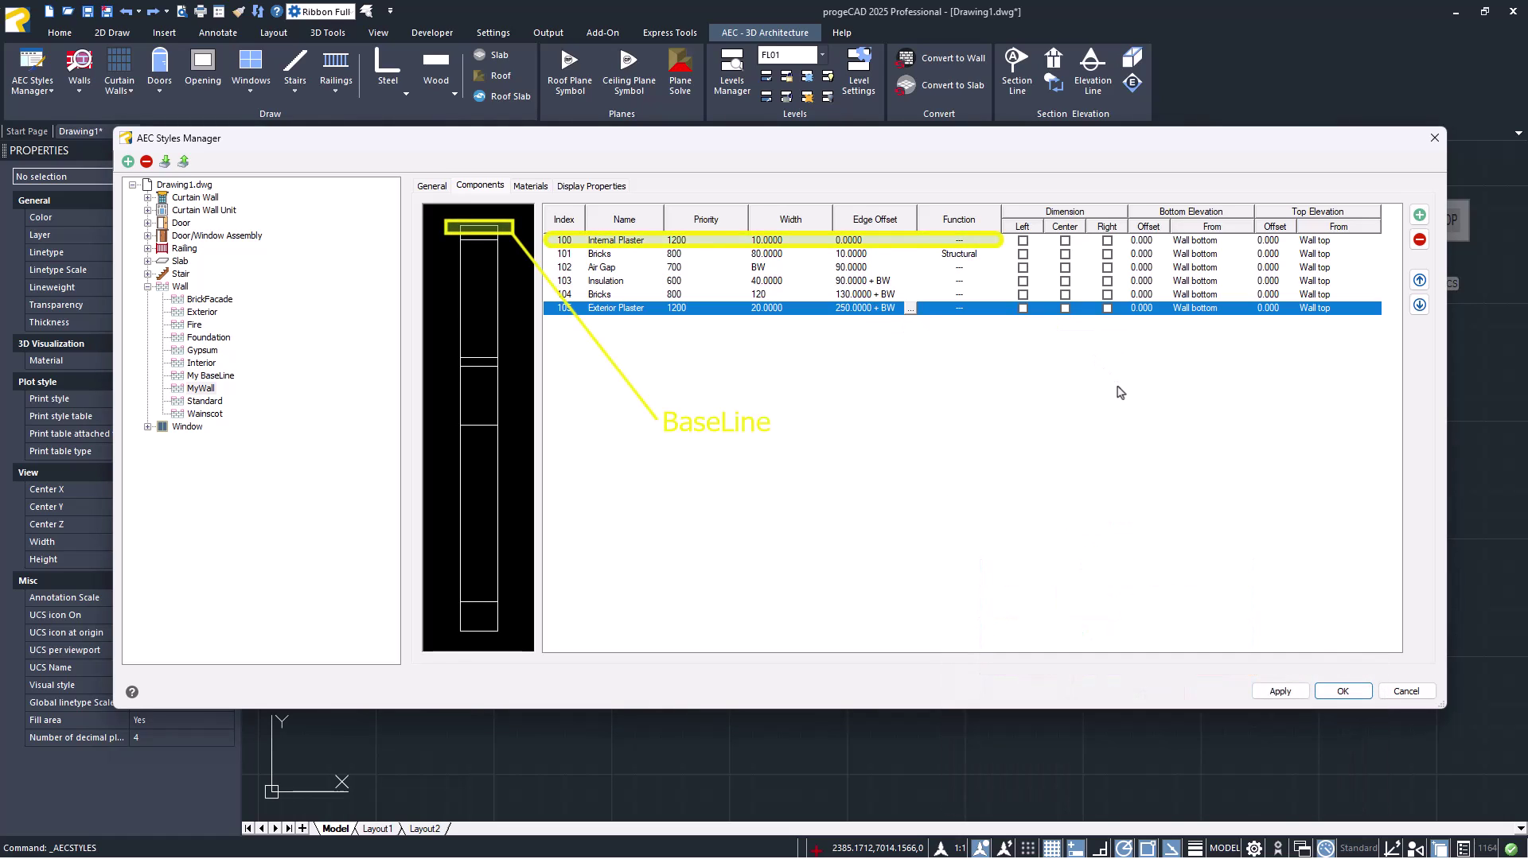
- Apply the component changes, compare My BaseLine's BW * -1 offsets, then reselect MyWall
left_click(1275, 692)
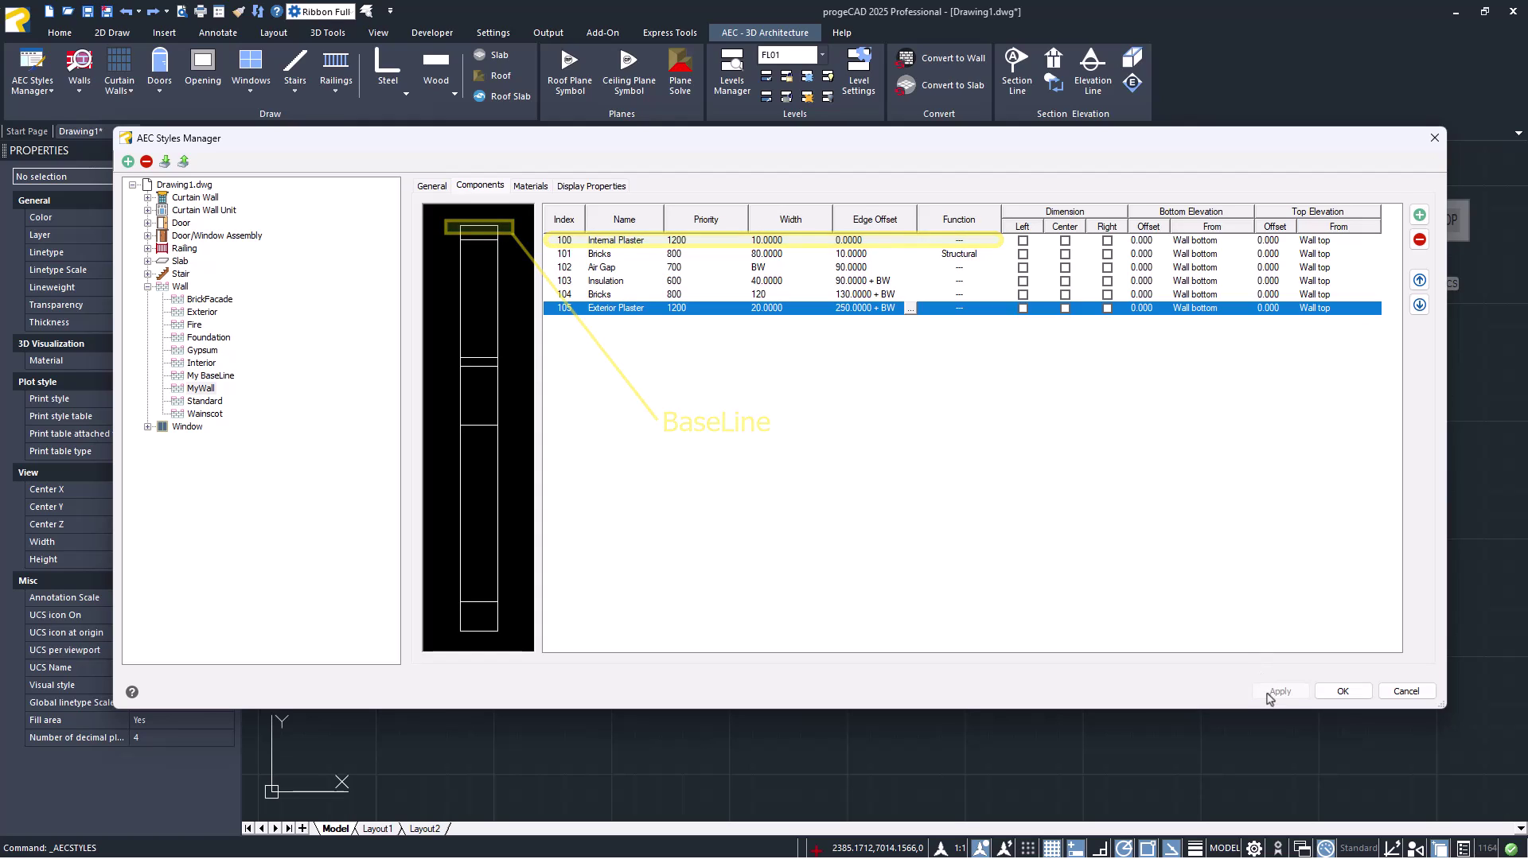
left_click(223, 377)
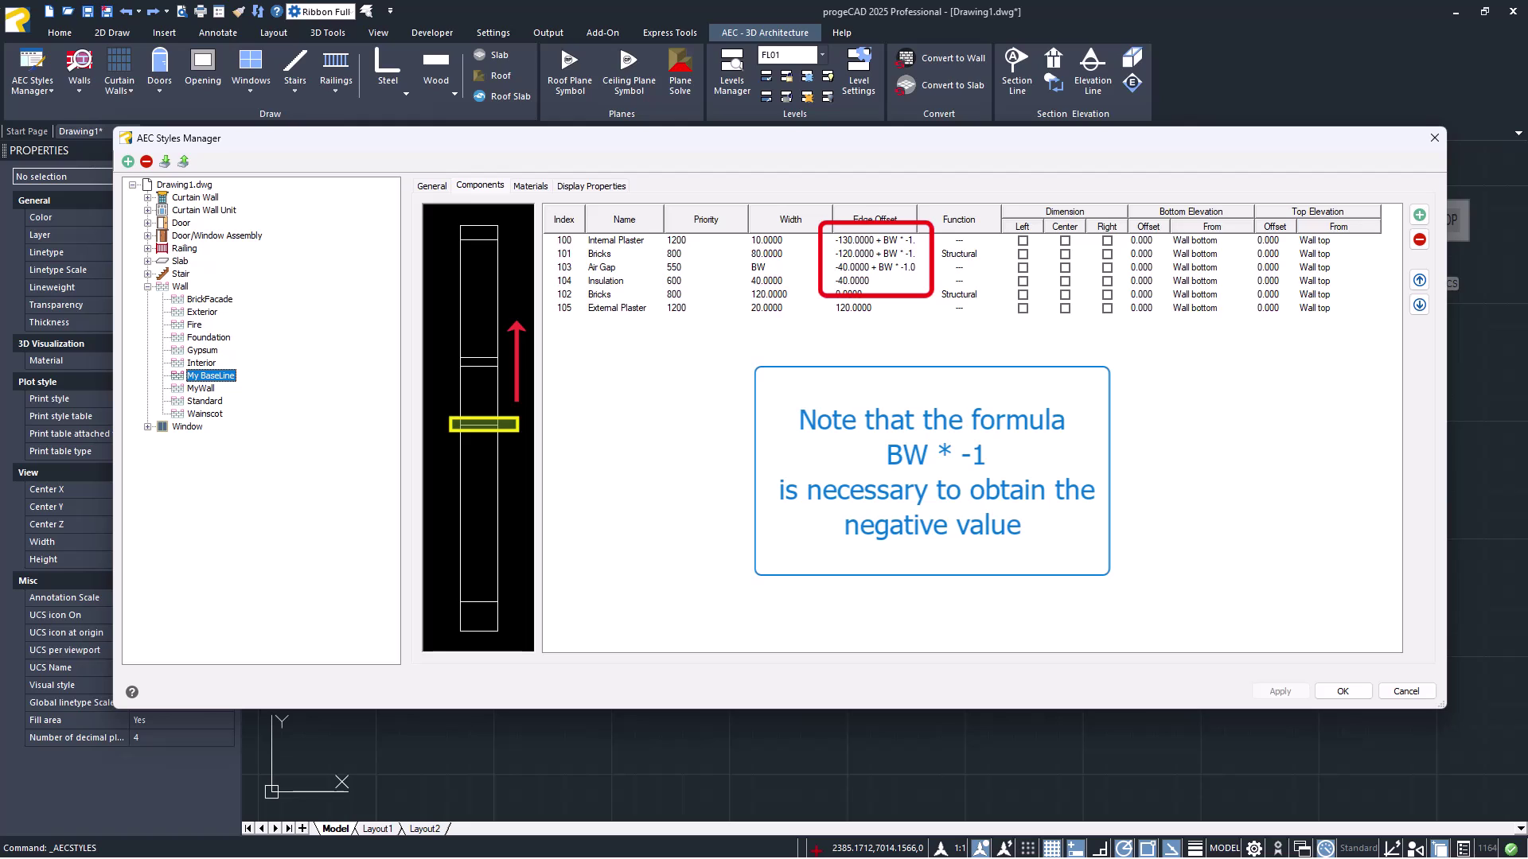
left_click(202, 389)
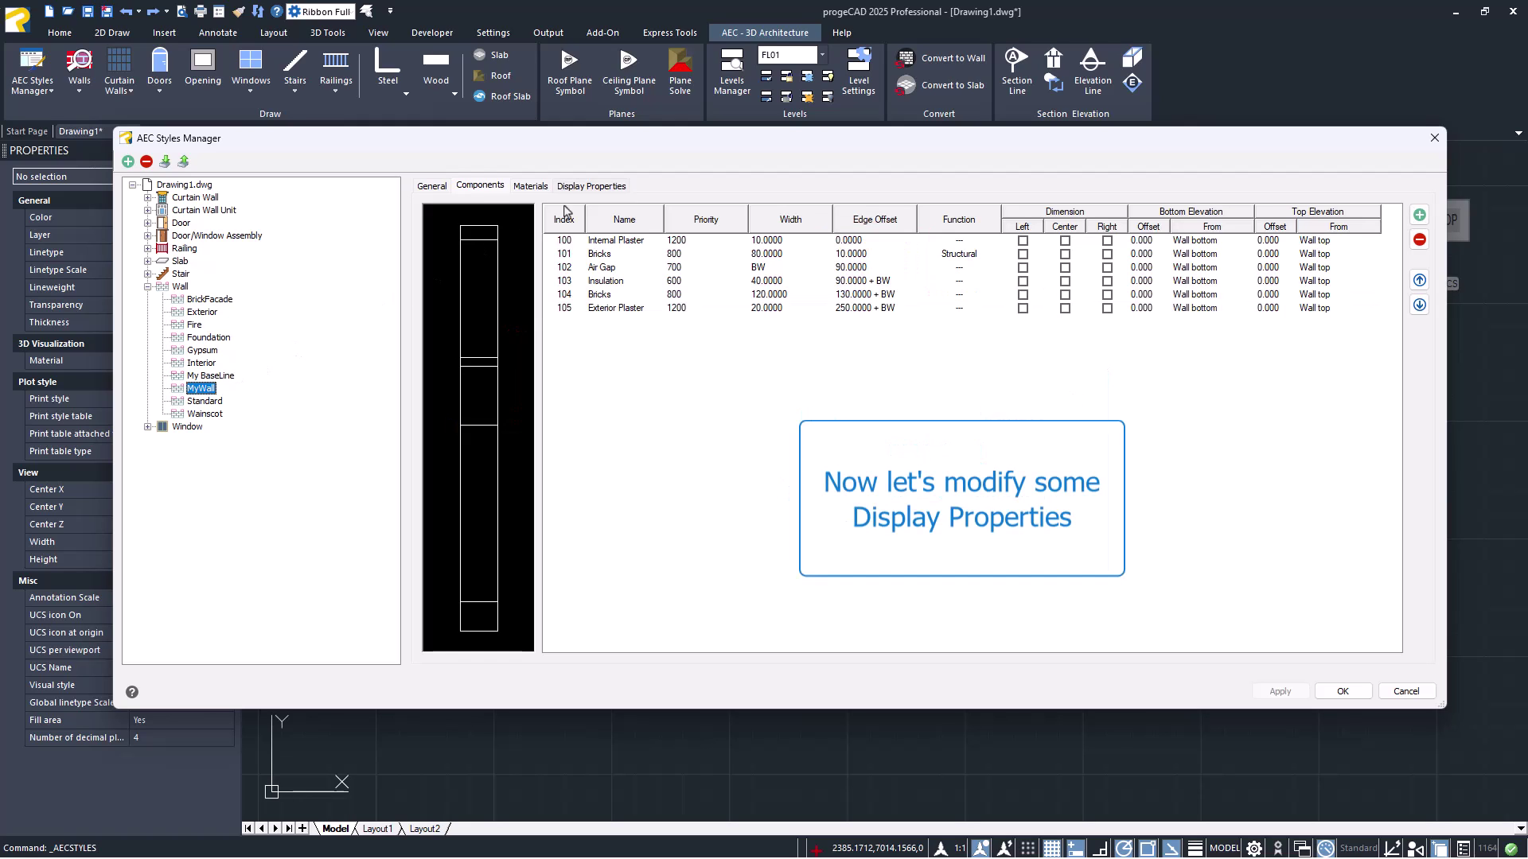
- Override MyWall's plan display and turn on hatches 1, 2, 4, 5 and 6
left_click(607, 187)
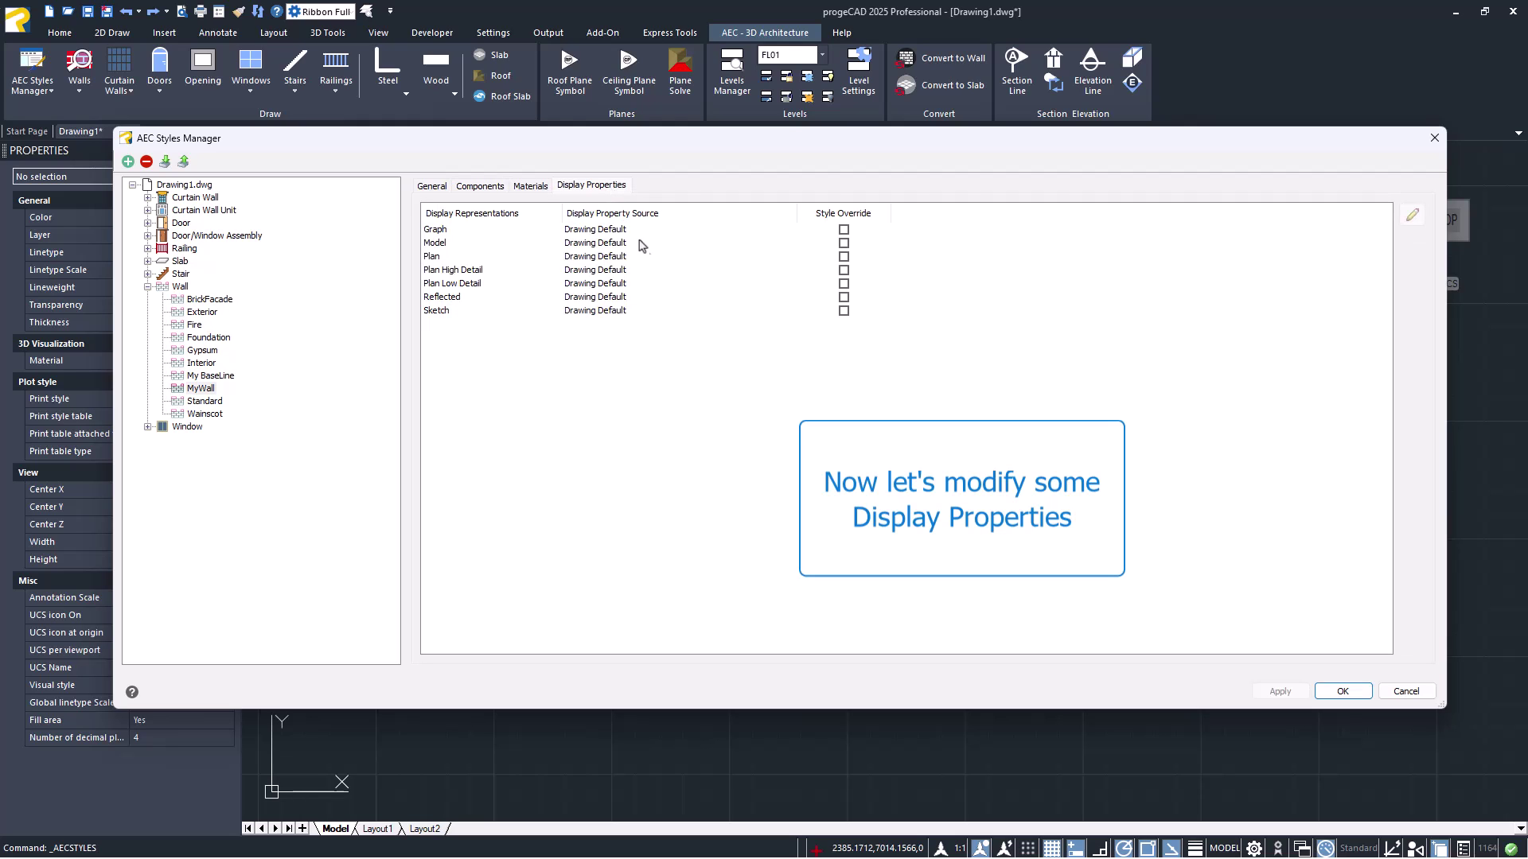
left_click(843, 256)
left_click(1412, 215)
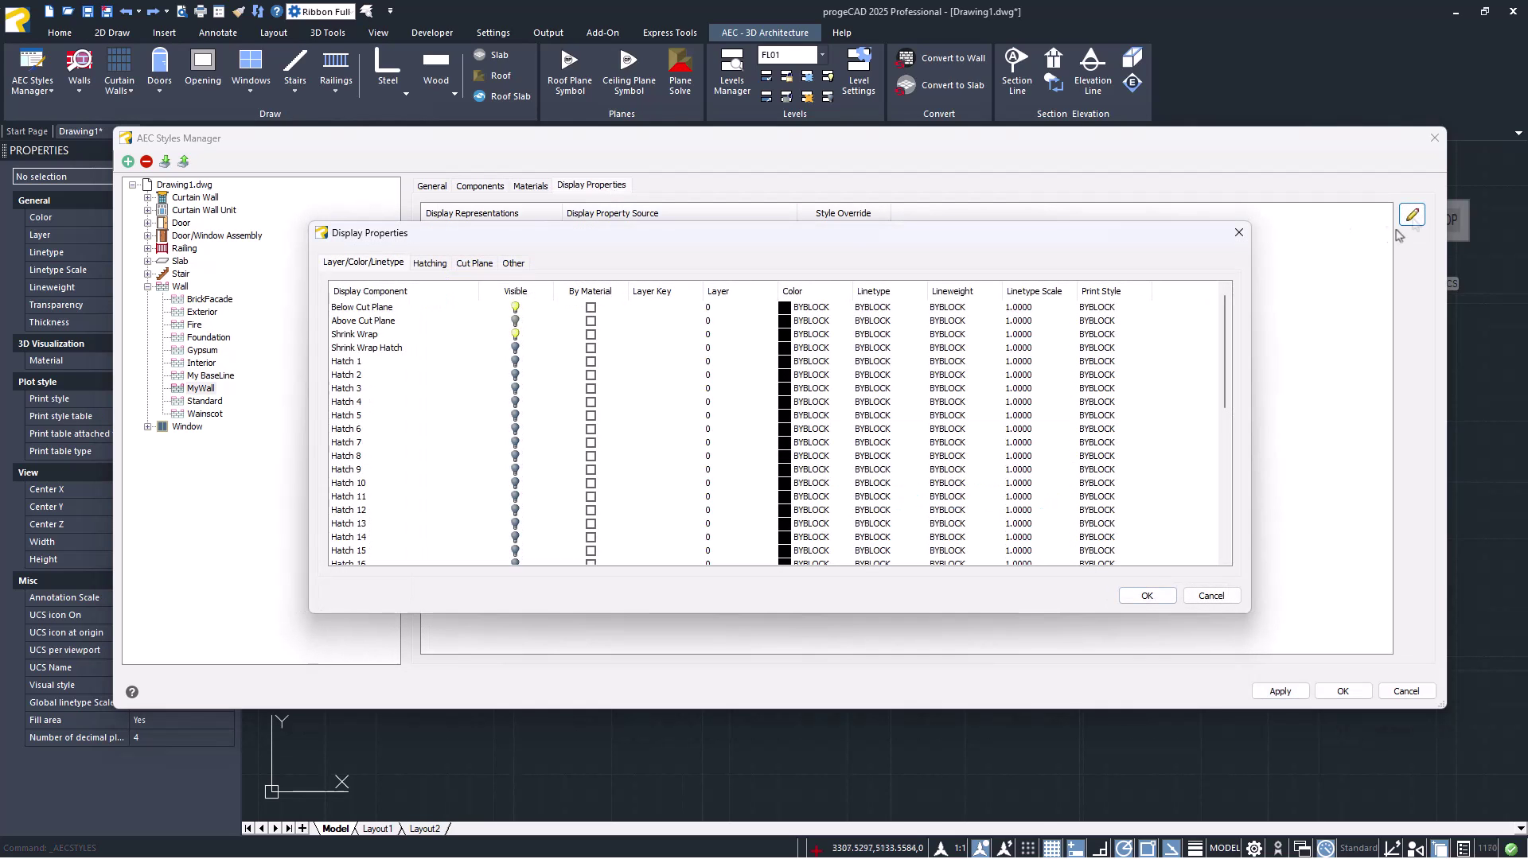
left_click(515, 361)
left_click(515, 375)
left_click(514, 402)
left_click(515, 416)
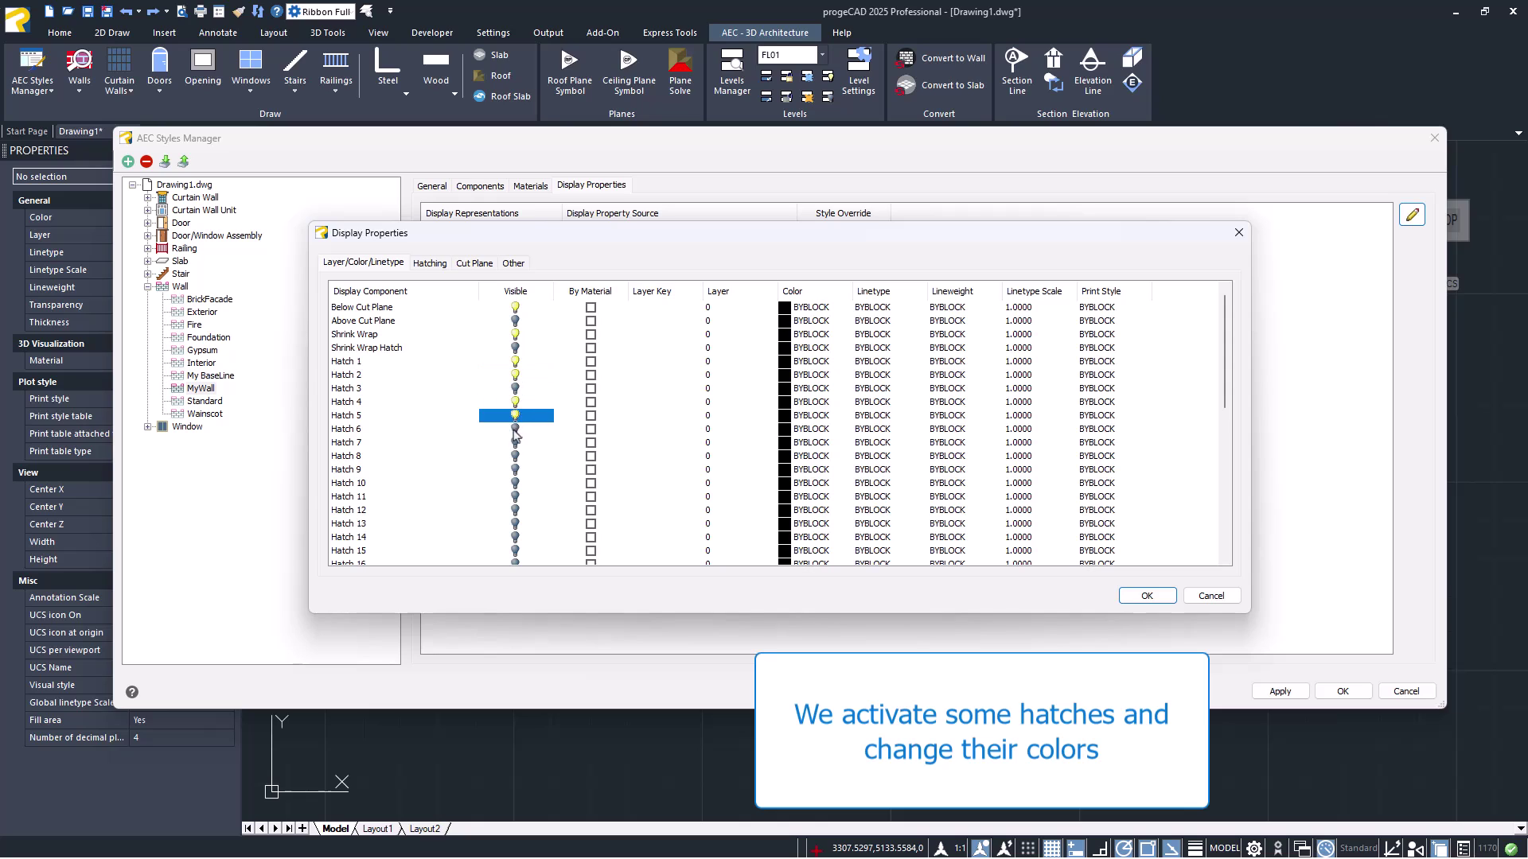
left_click(515, 429)
- Colour Hatch 1 Blue and Hatch 2 colour 12
left_click(799, 363)
left_click(837, 365)
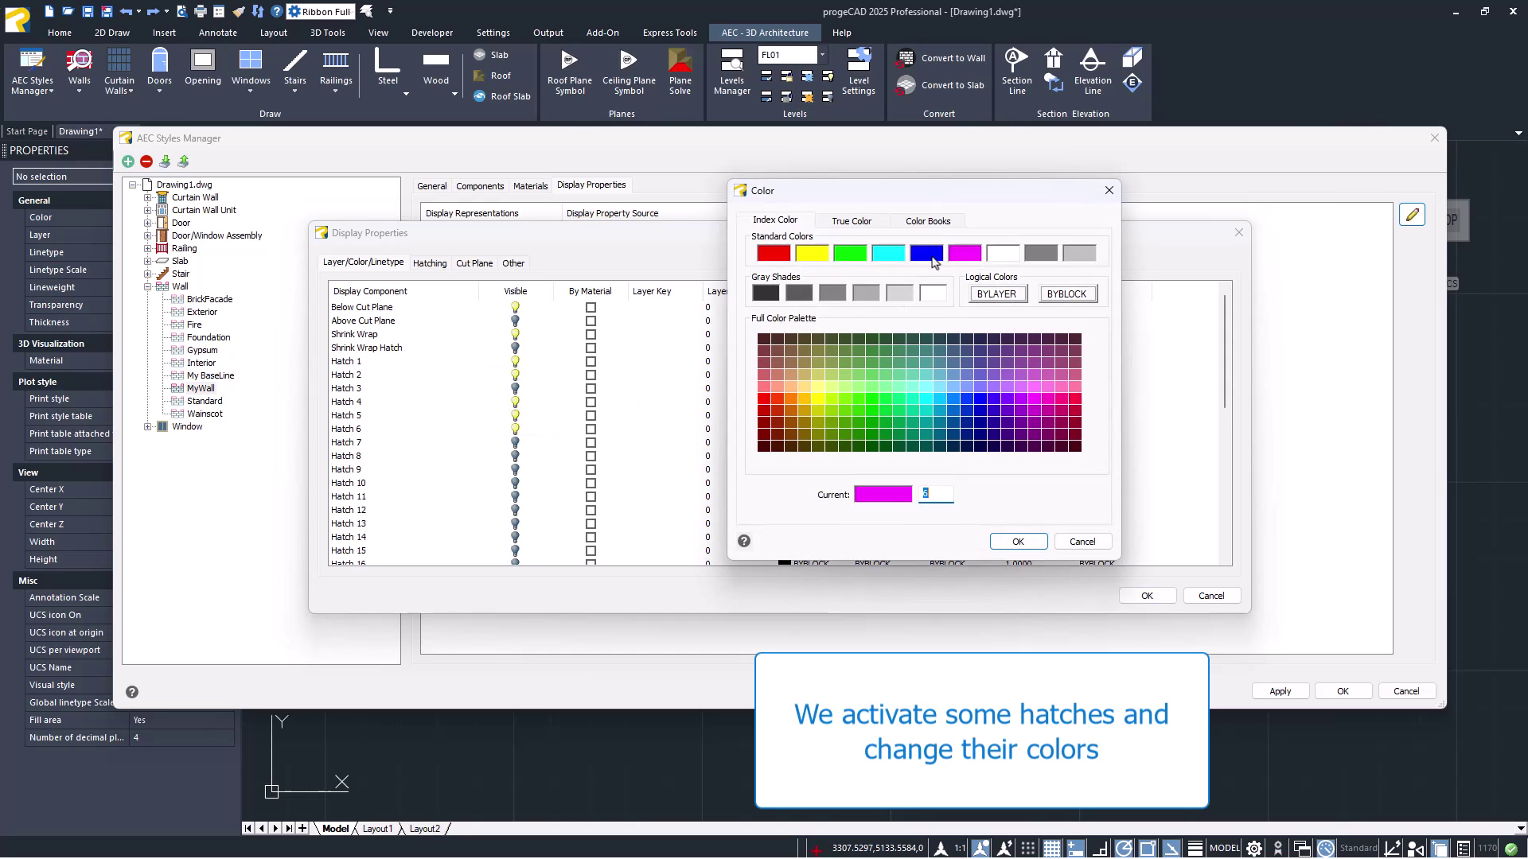
left_click(925, 255)
left_click(1013, 535)
left_click(843, 375)
left_click(845, 375)
left_click(767, 414)
left_click(1013, 537)
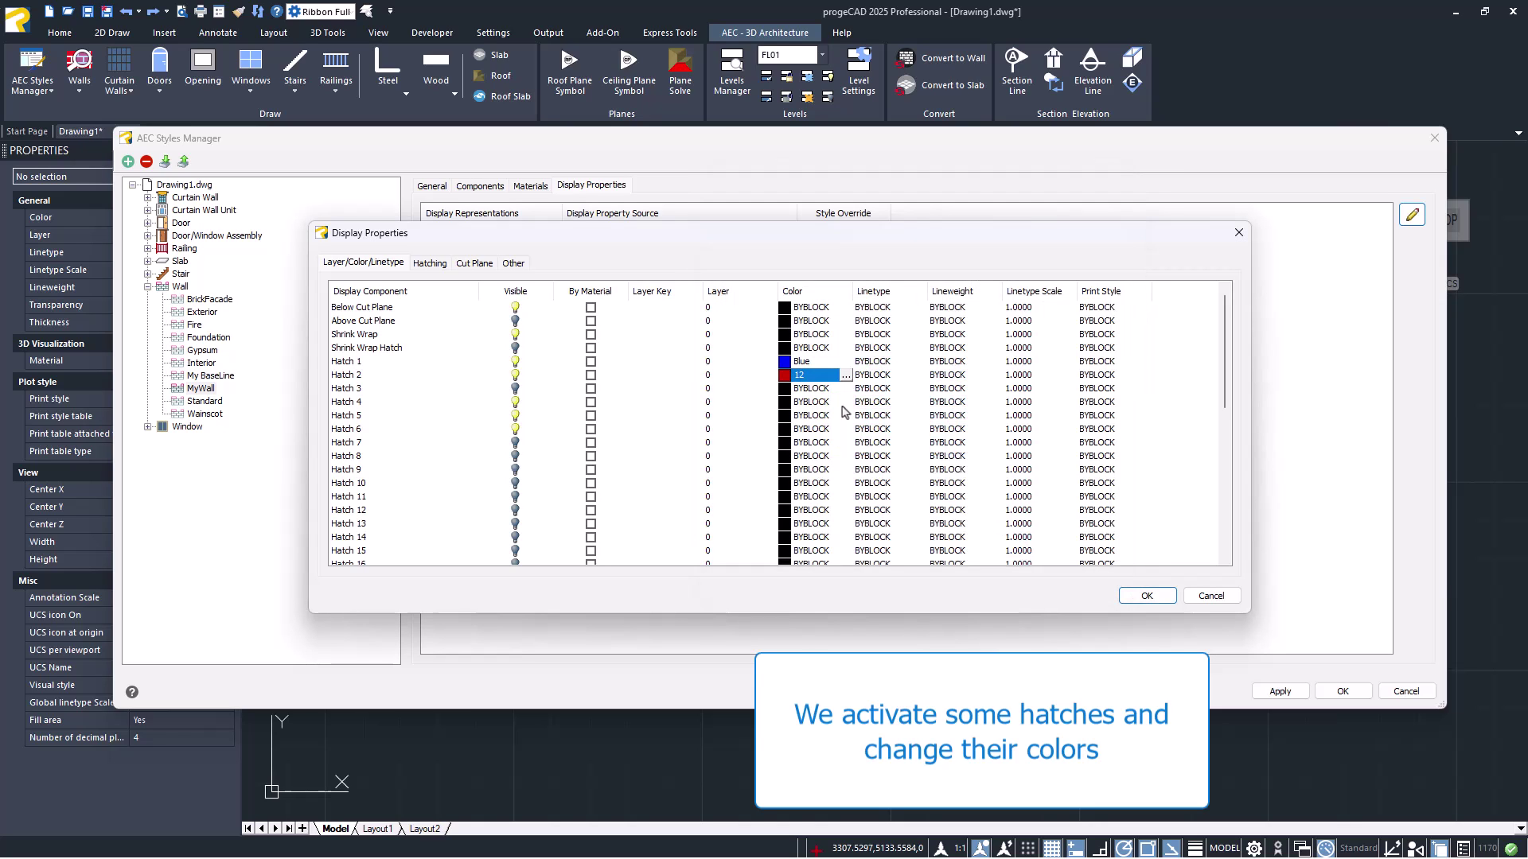
- Colour Hatch 4 as 30, Hatch 5 as 12 and Hatch 6 Blue, then accept the changes
left_click(841, 414)
left_click(846, 416)
left_click(794, 399)
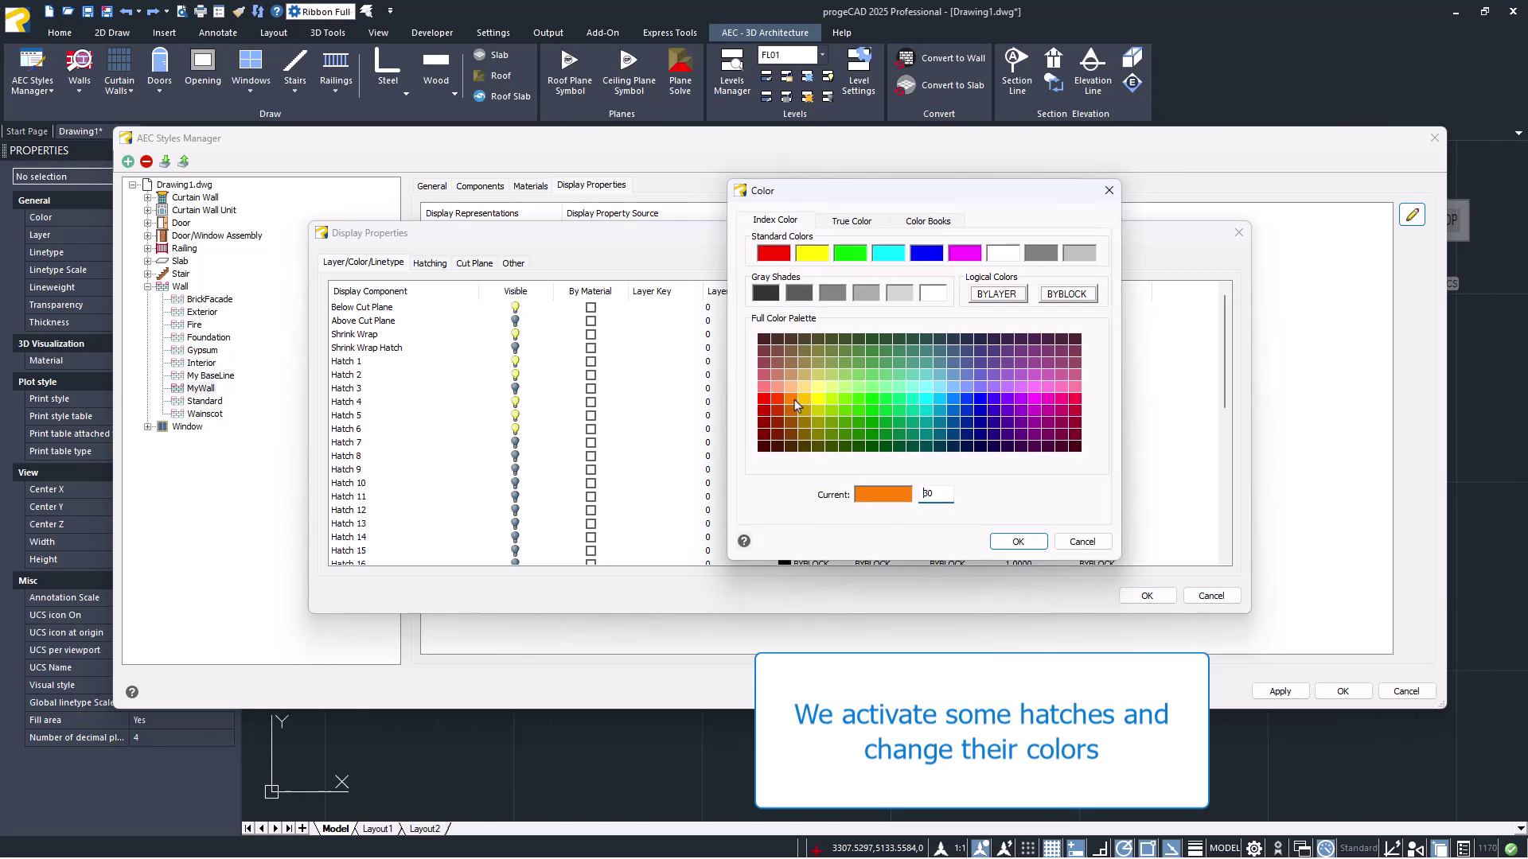
left_click(1017, 541)
left_click(842, 427)
left_click(845, 427)
left_click(767, 411)
left_click(1017, 541)
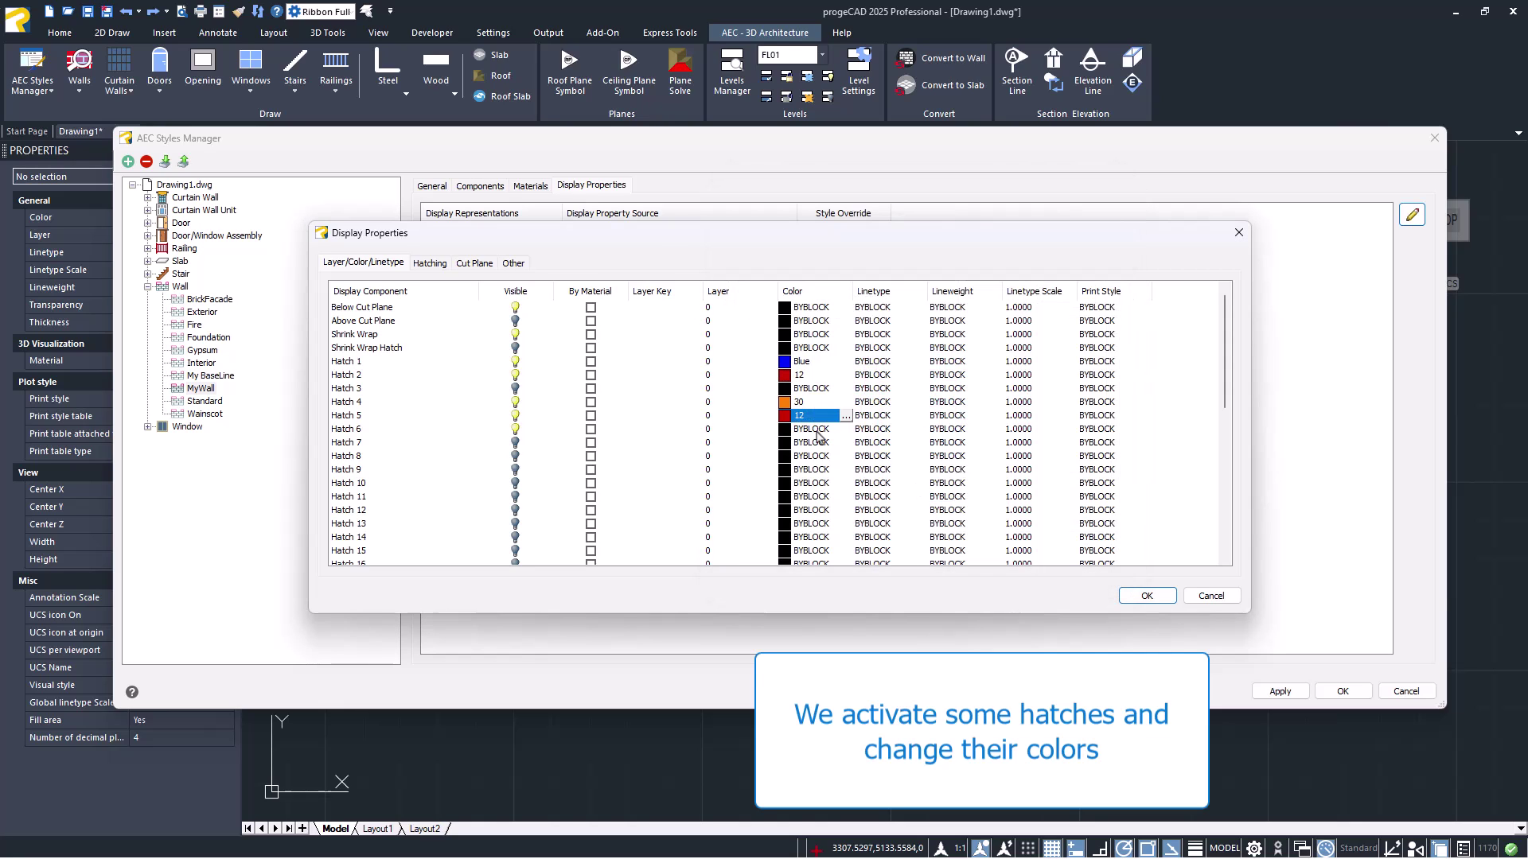
left_click(816, 429)
left_click(845, 429)
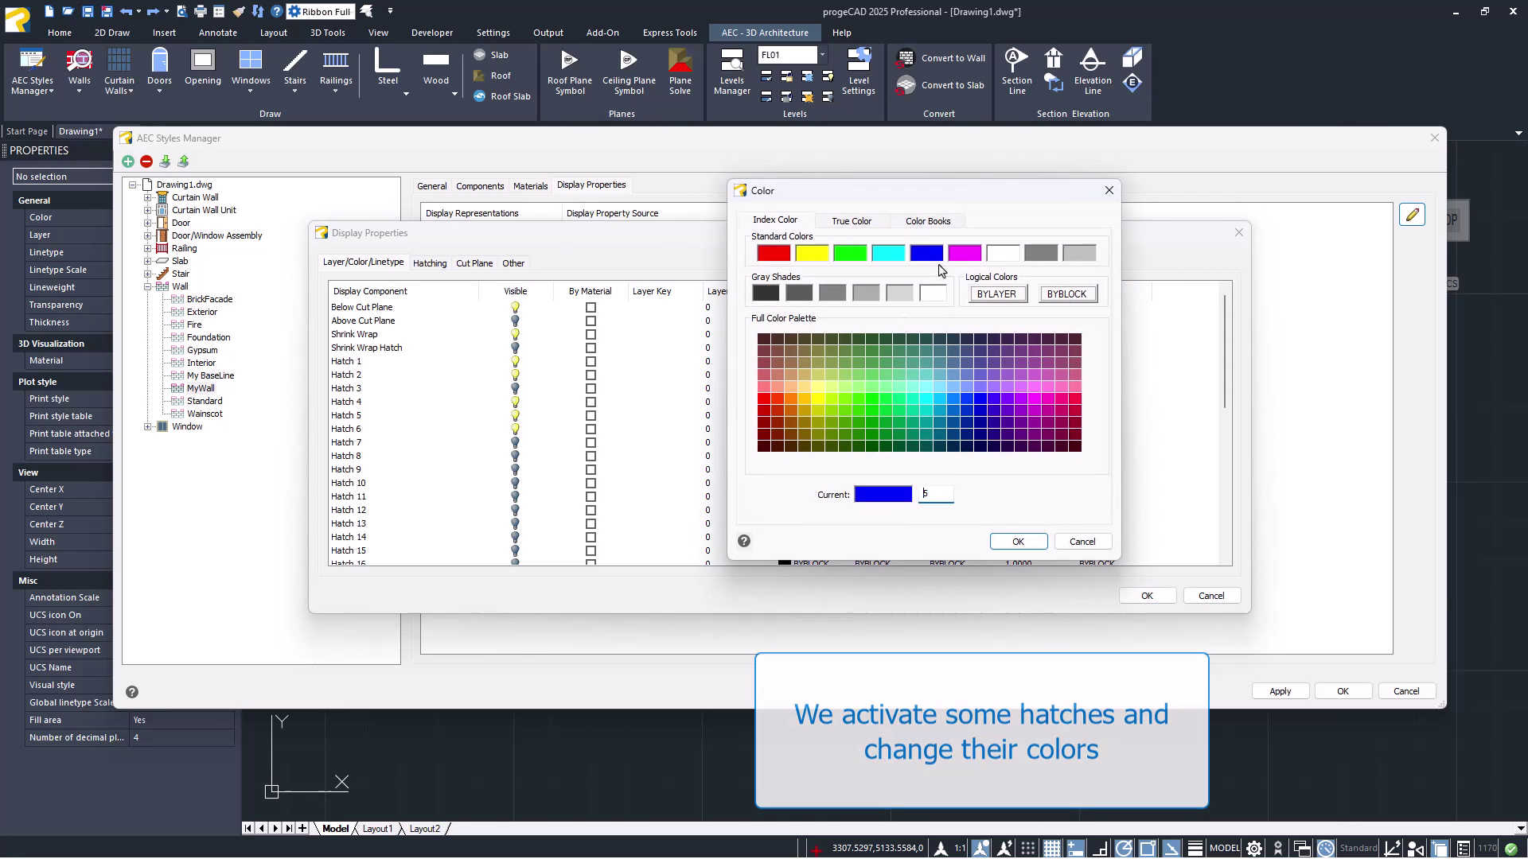
left_click(1018, 541)
left_click(1146, 596)
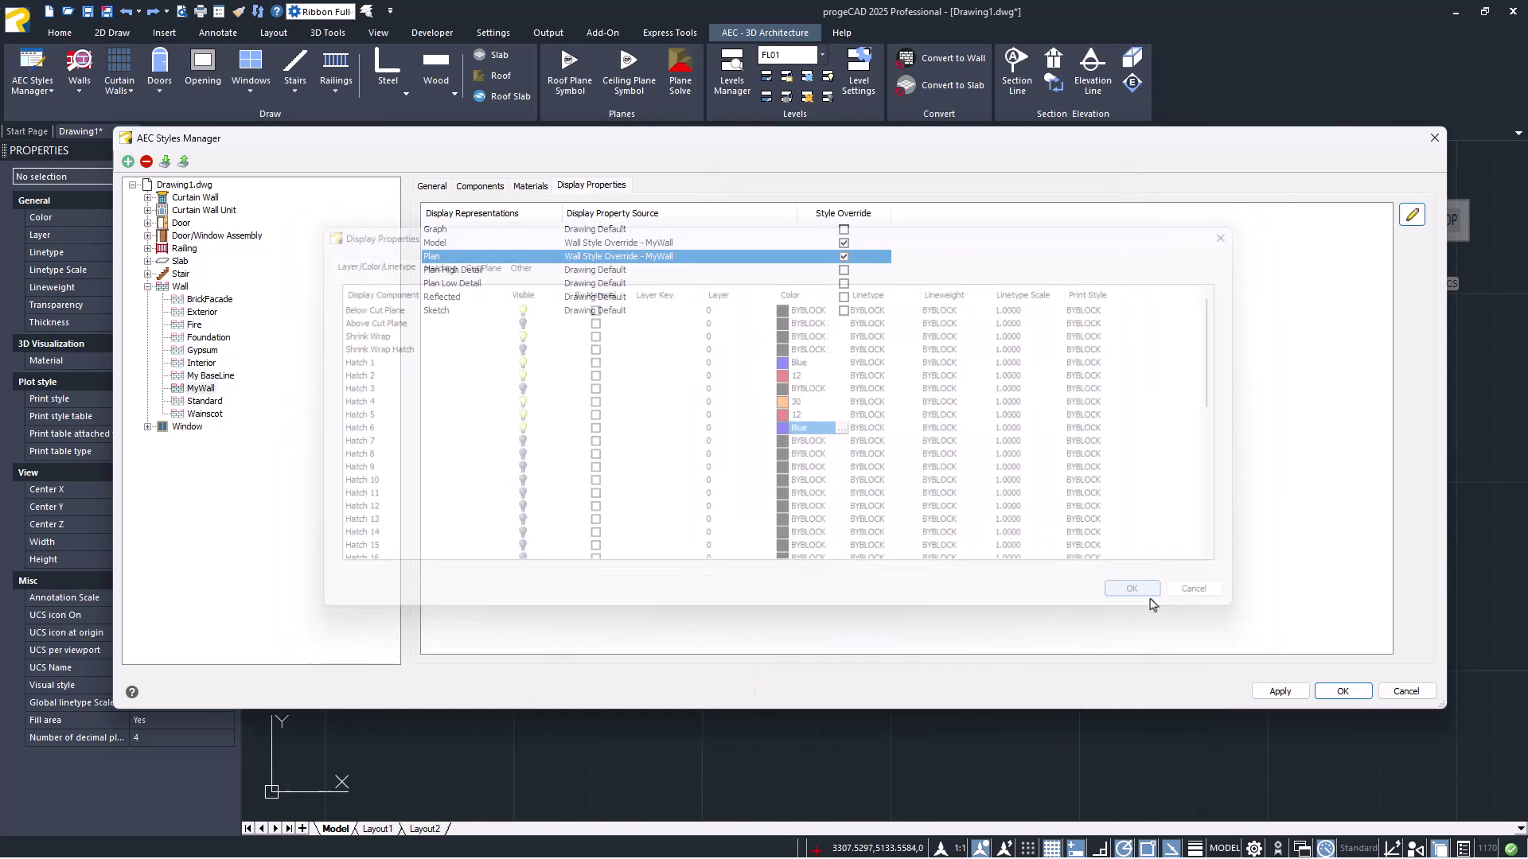
- Close the Styles Manager and start a wall in the MyWall style, previewed from the top
left_click(1342, 691)
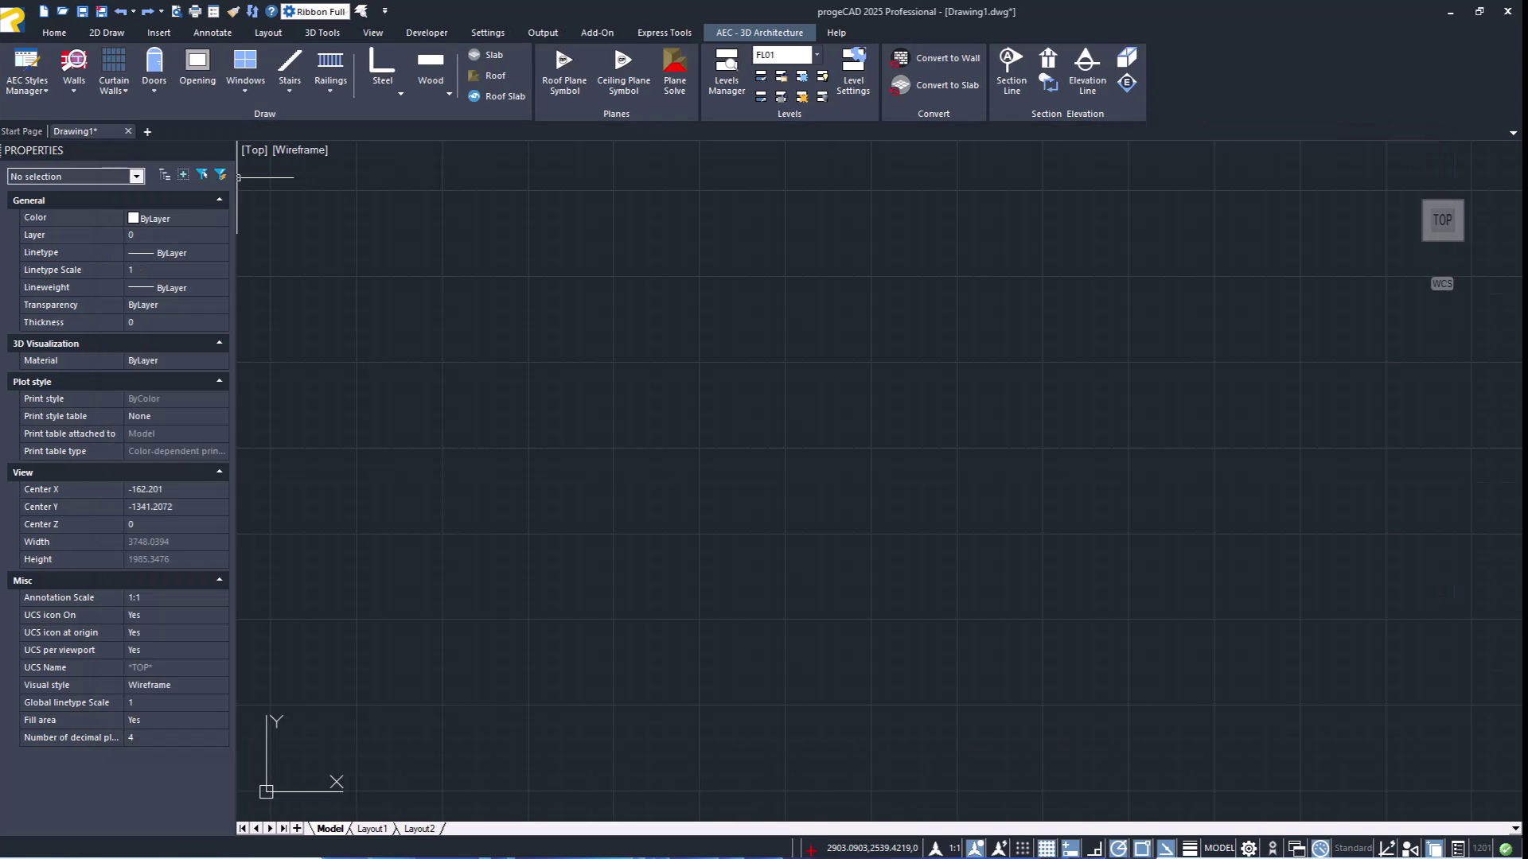
left_click(74, 72)
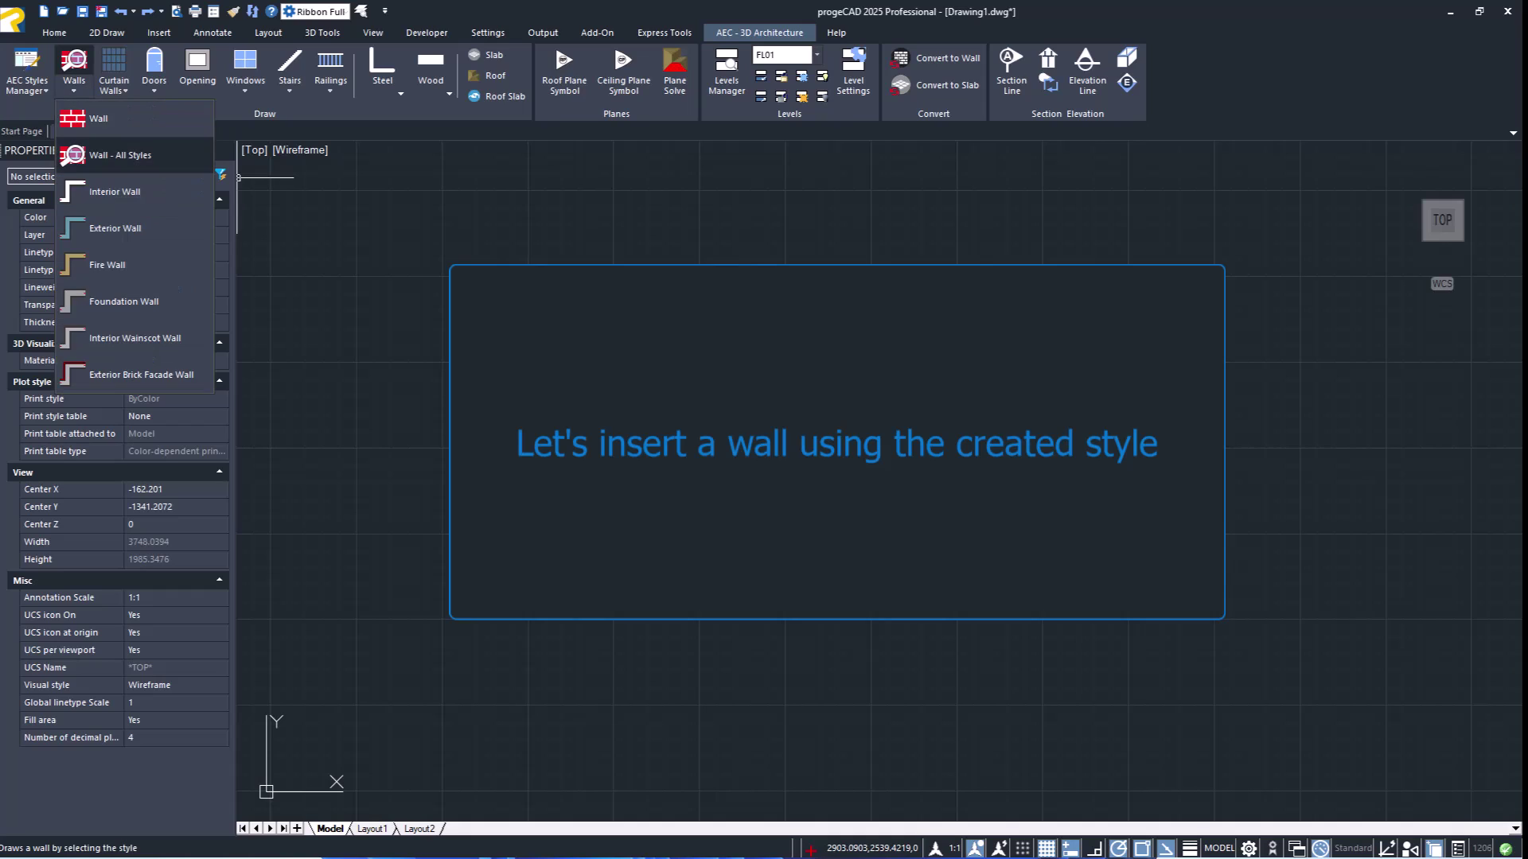
left_click(119, 154)
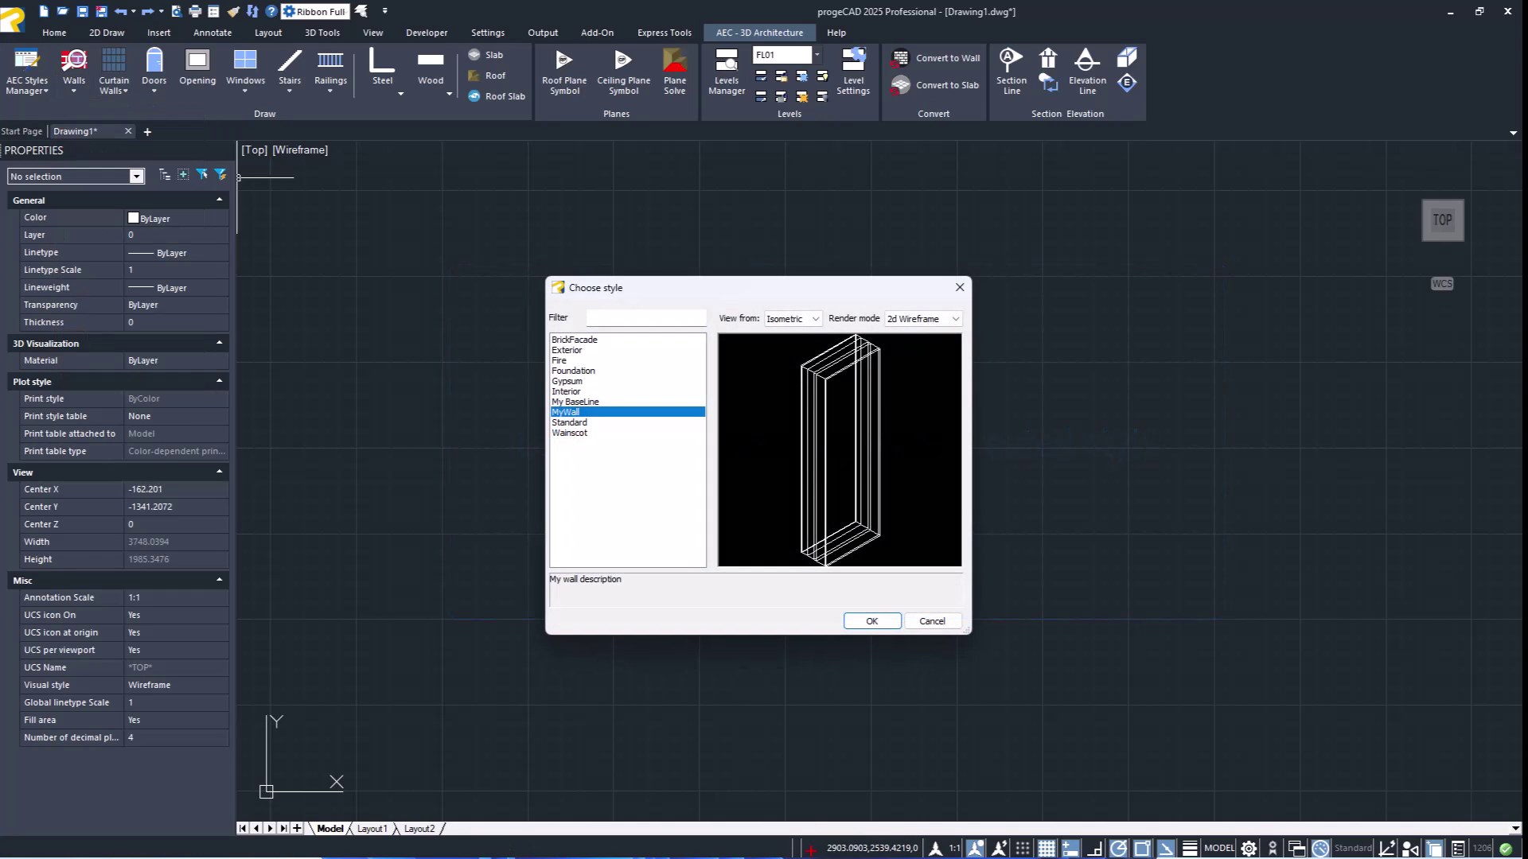
left_click(791, 319)
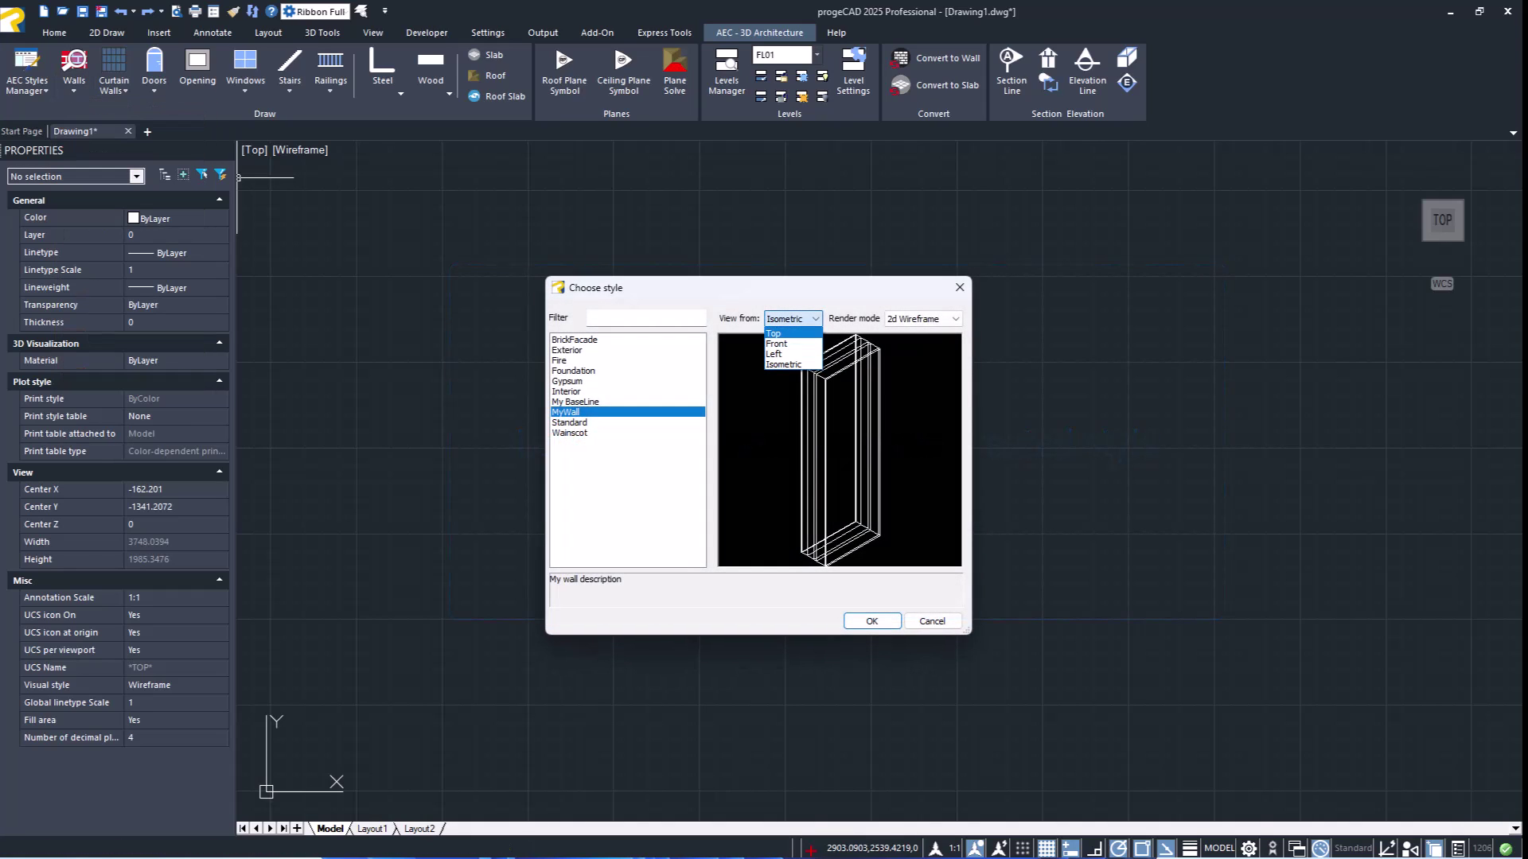
left_click(773, 333)
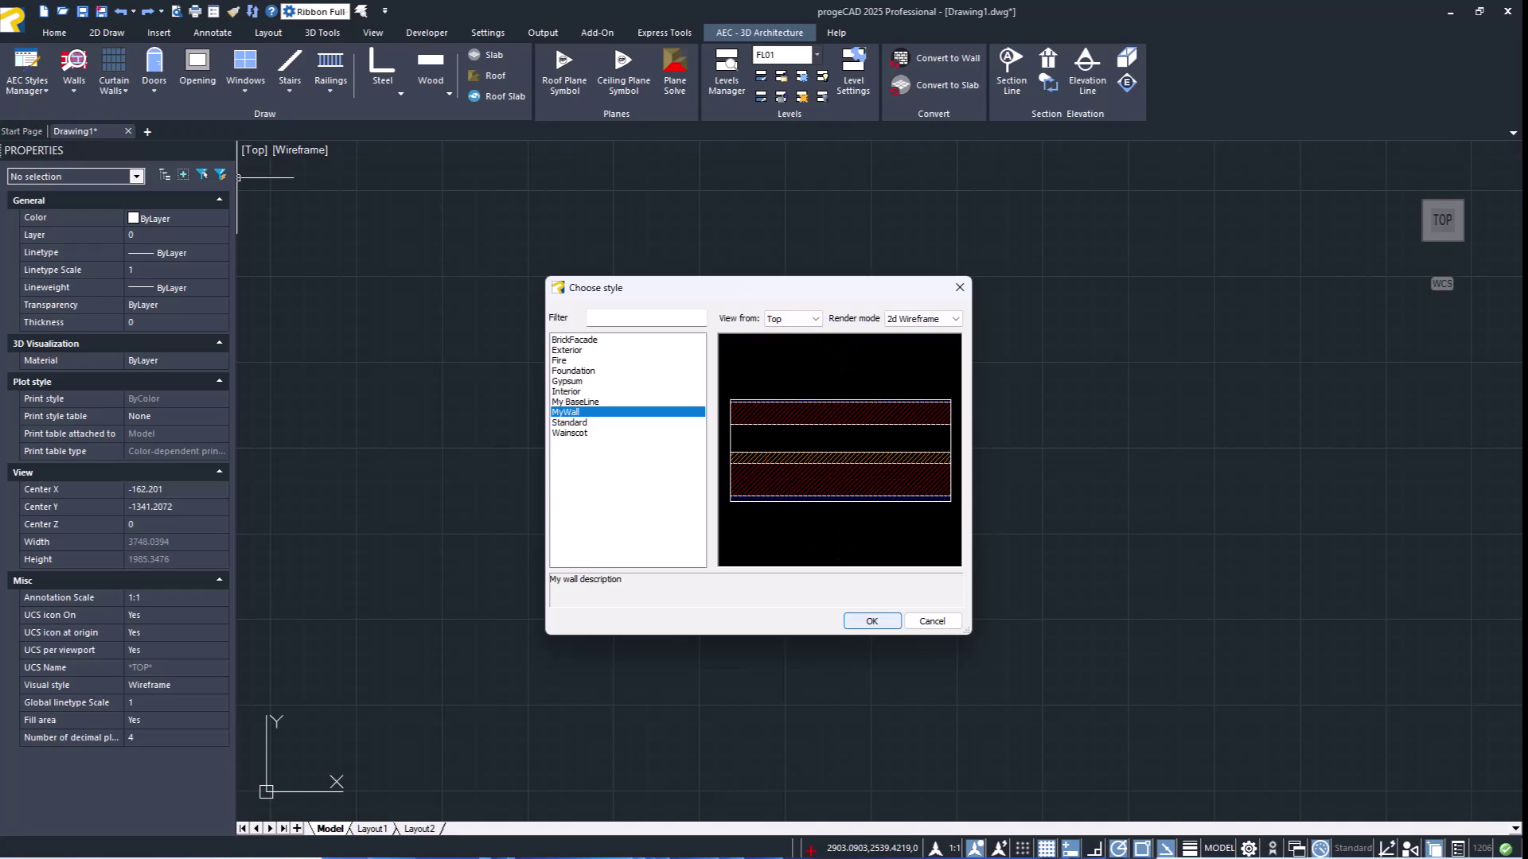
left_click(872, 621)
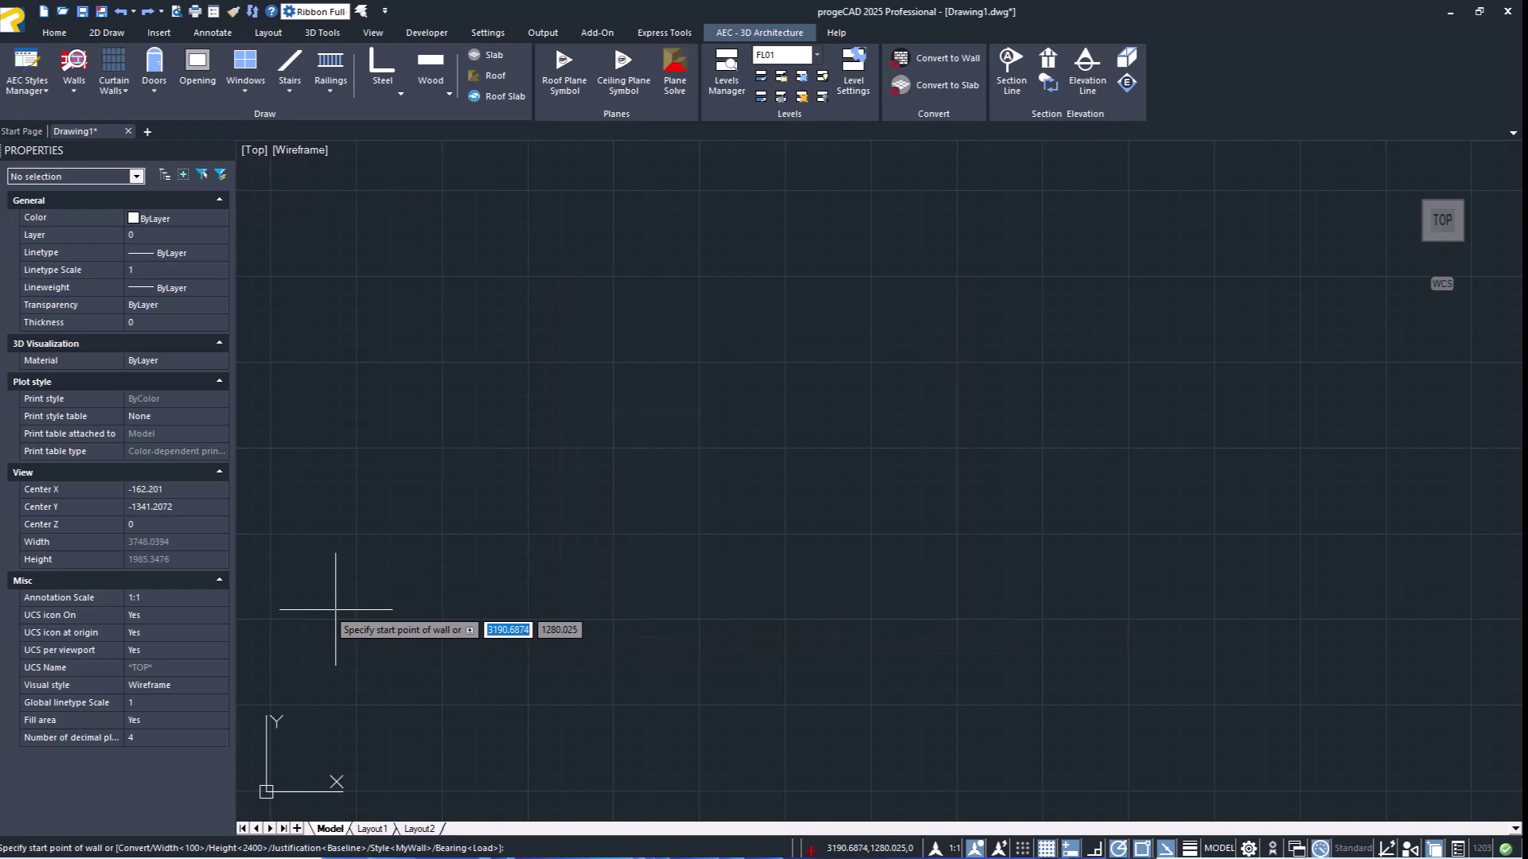
- Draw an L-shaped wall with a horizontal segment and a vertical segment going up
left_click(335, 609)
left_click(1159, 609)
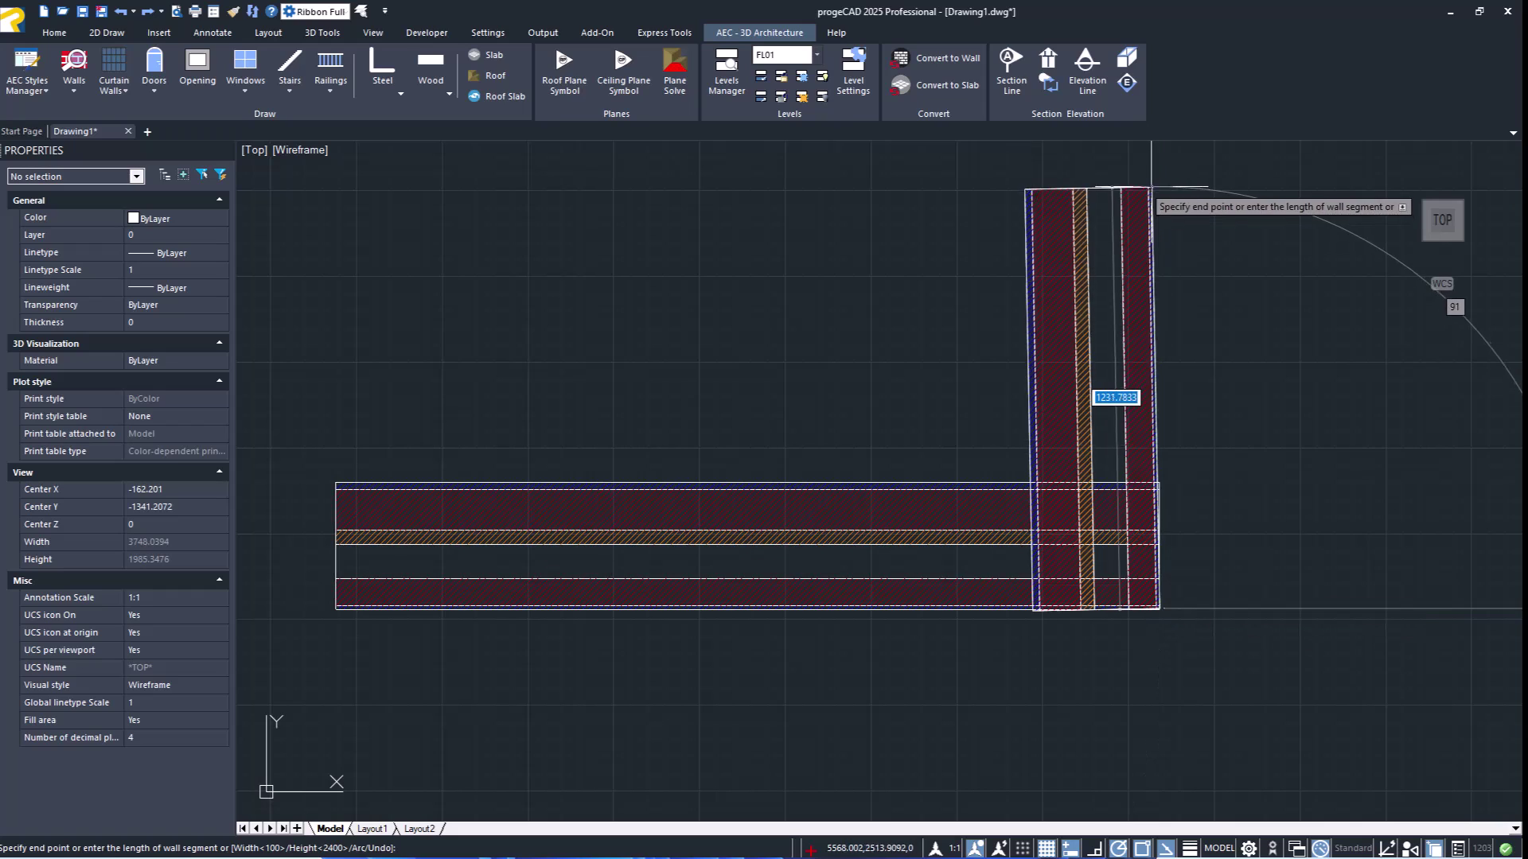
left_click(1150, 187)
key("Return")
- Change the wall's width from 100 to 200 in Properties
left_click(608, 486)
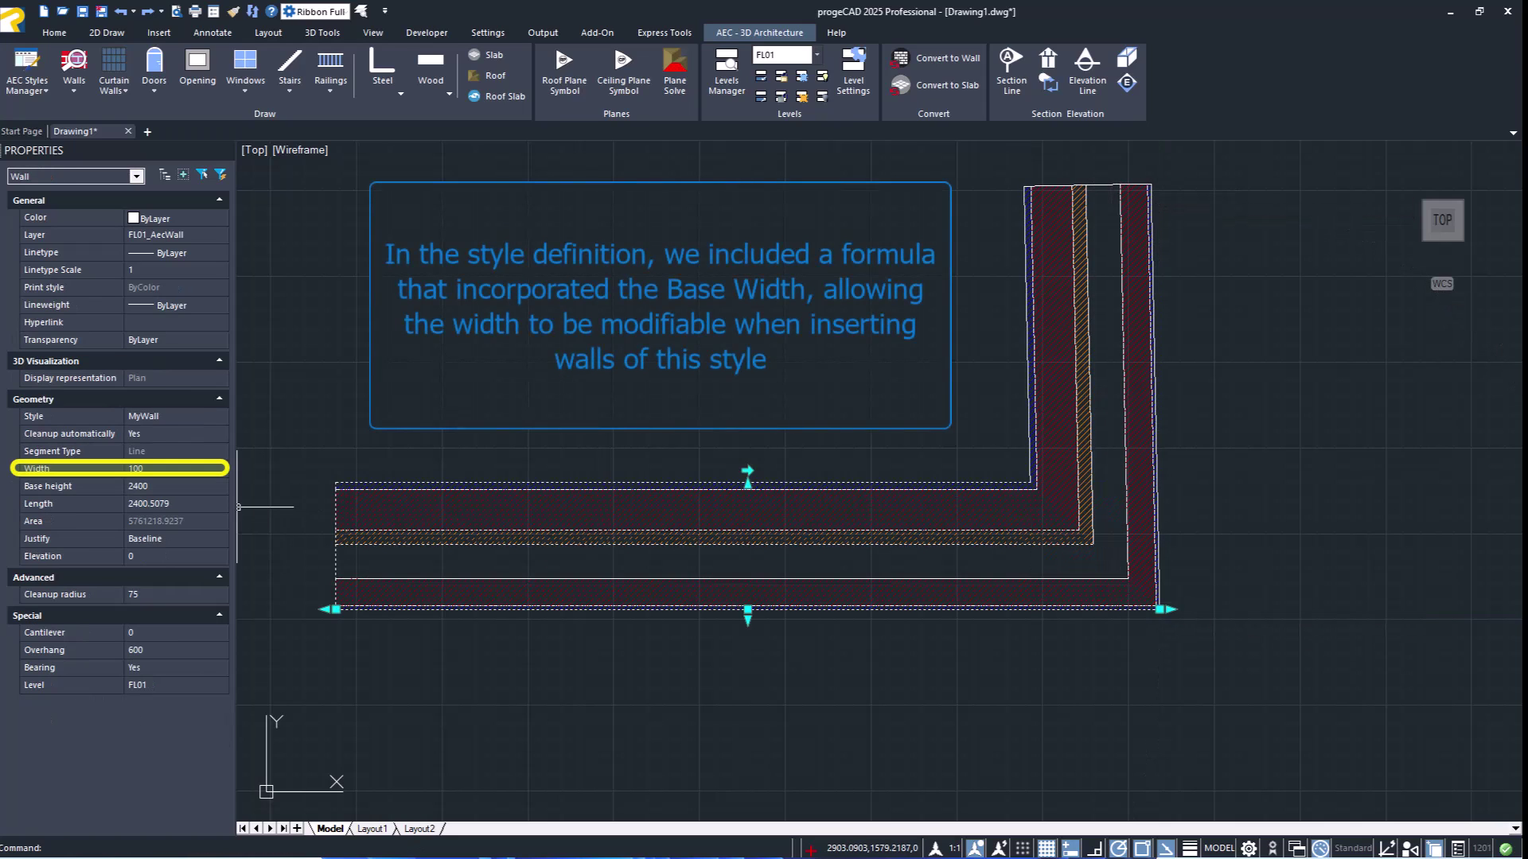
left_click(175, 468)
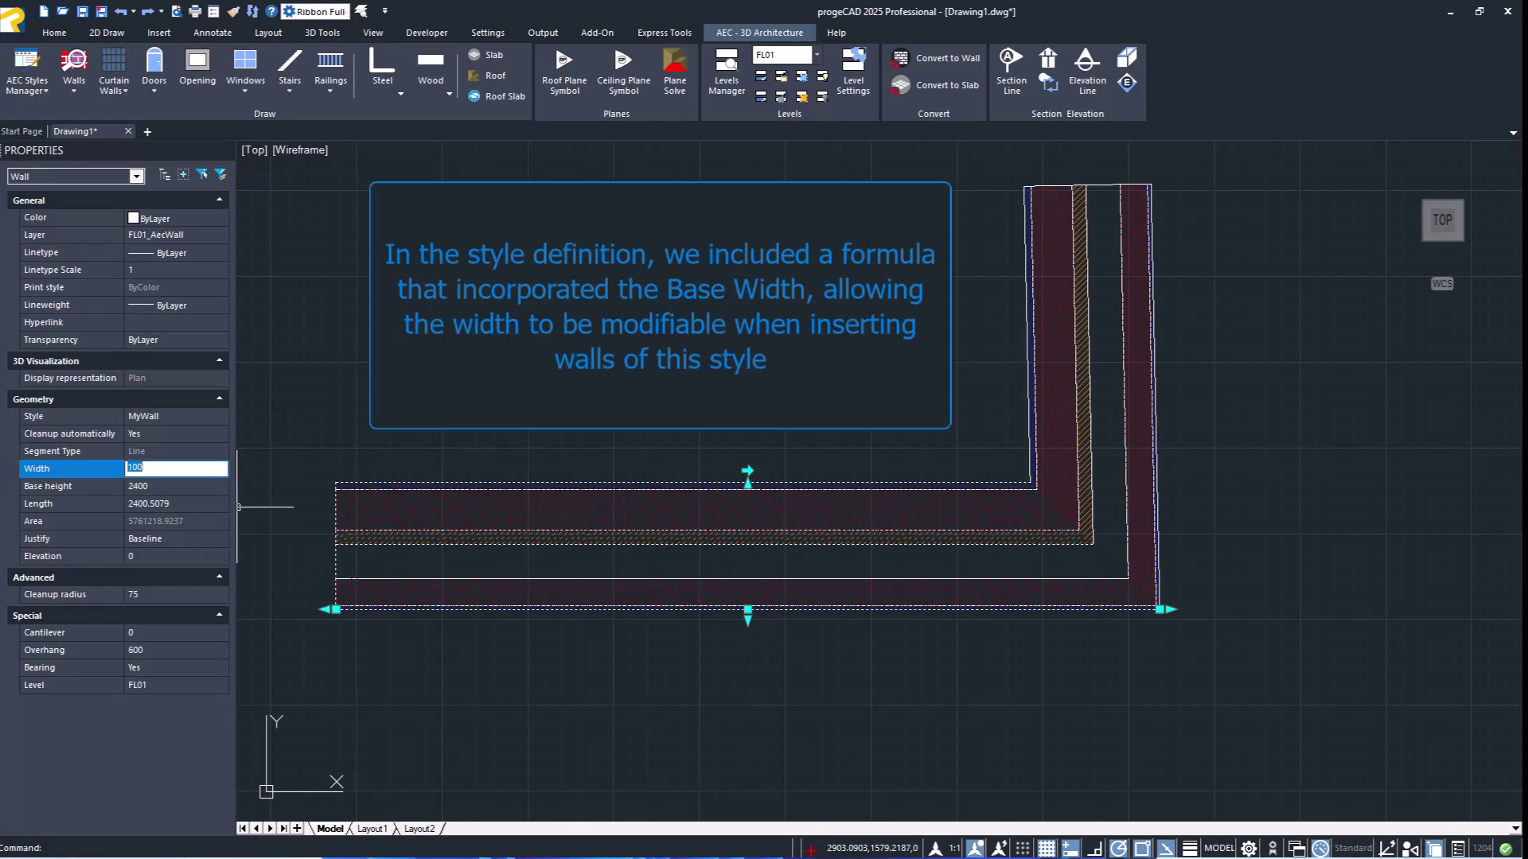
type("2")
key("Tab")
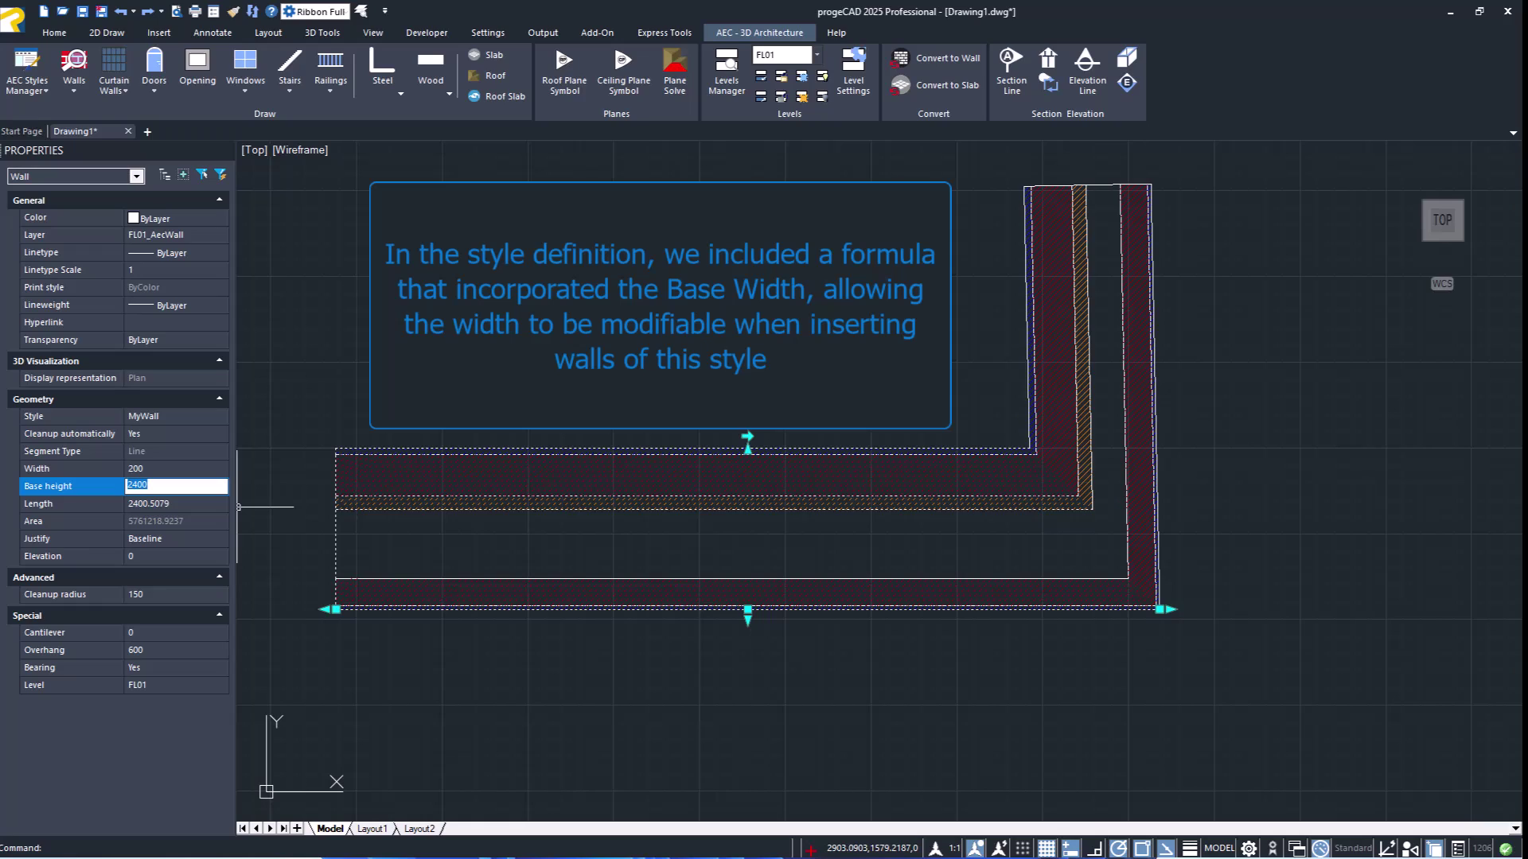
key("Escape")
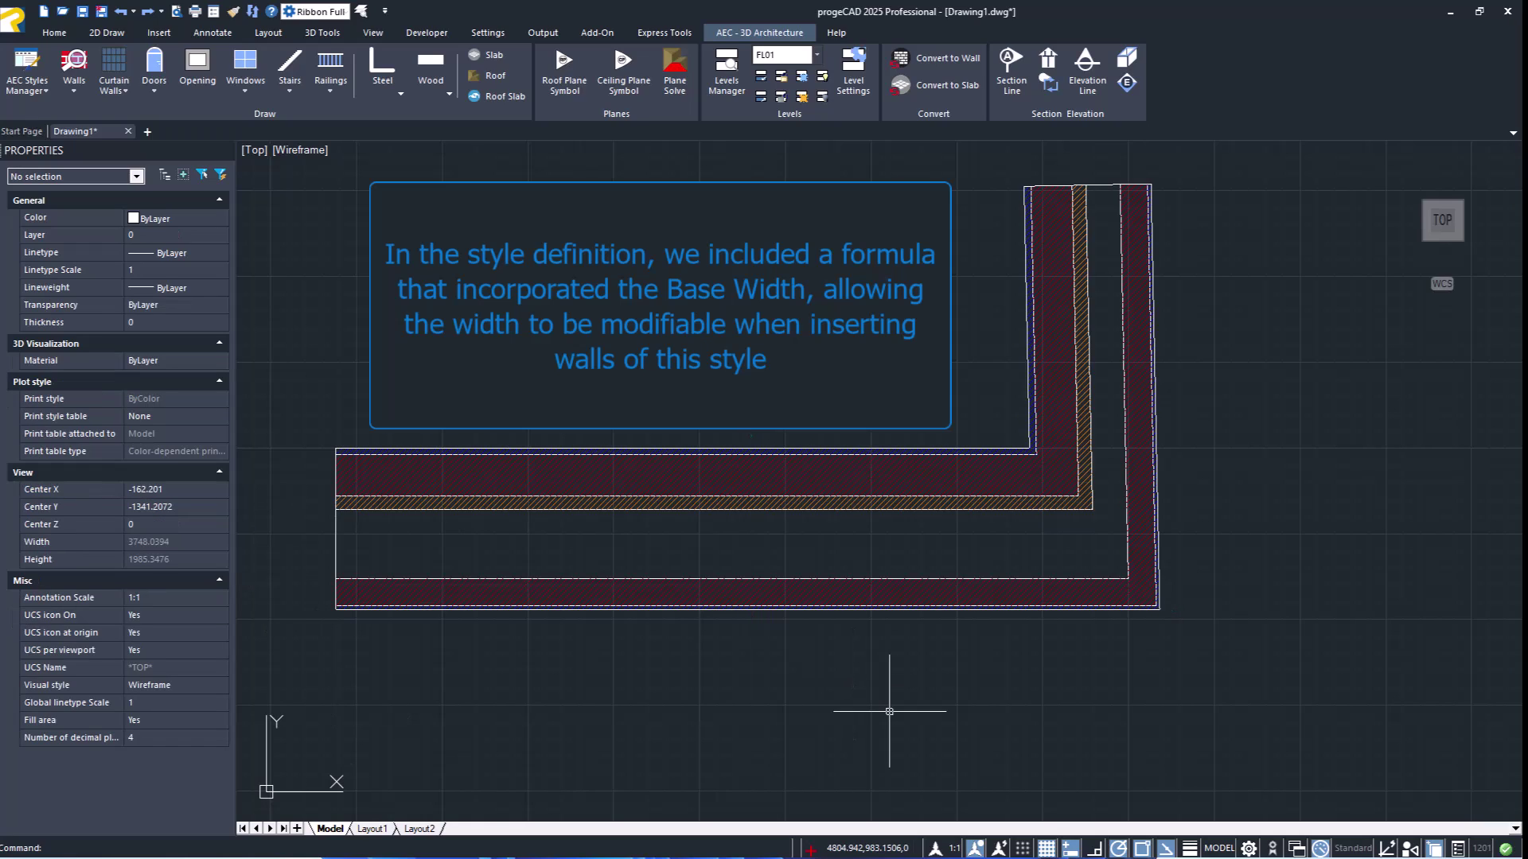